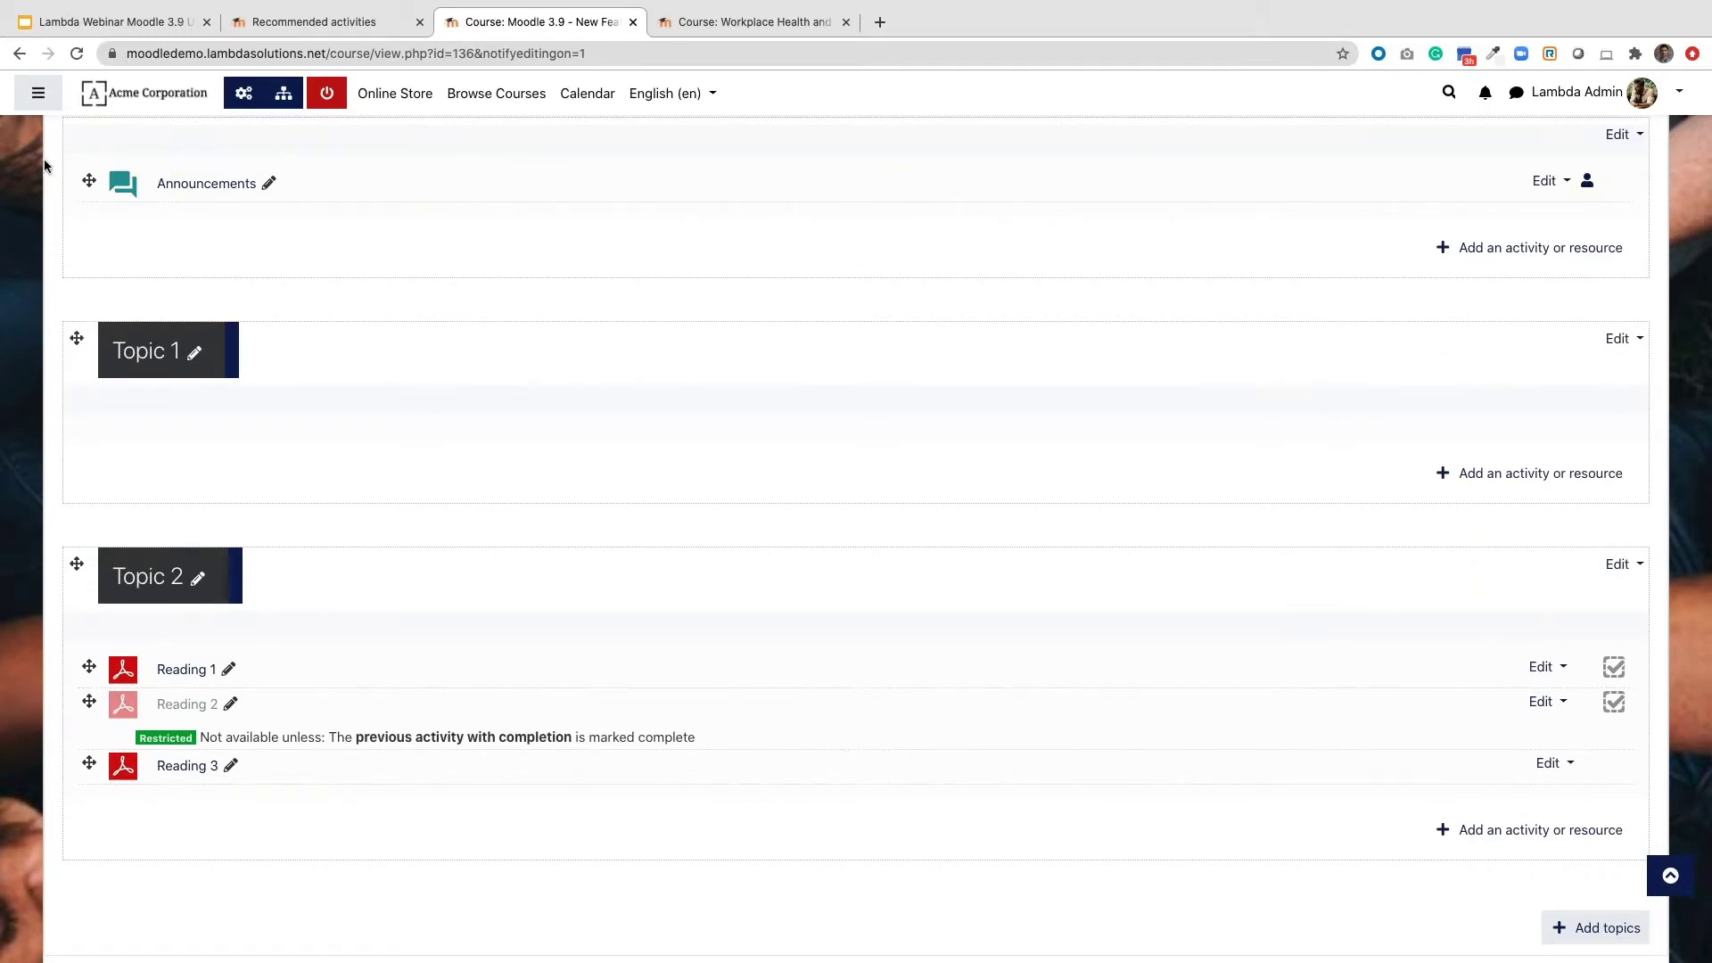
# Open the content bank of the Moodle 3.9 - New Features course from the site navigation
pyautogui.click(38, 99)
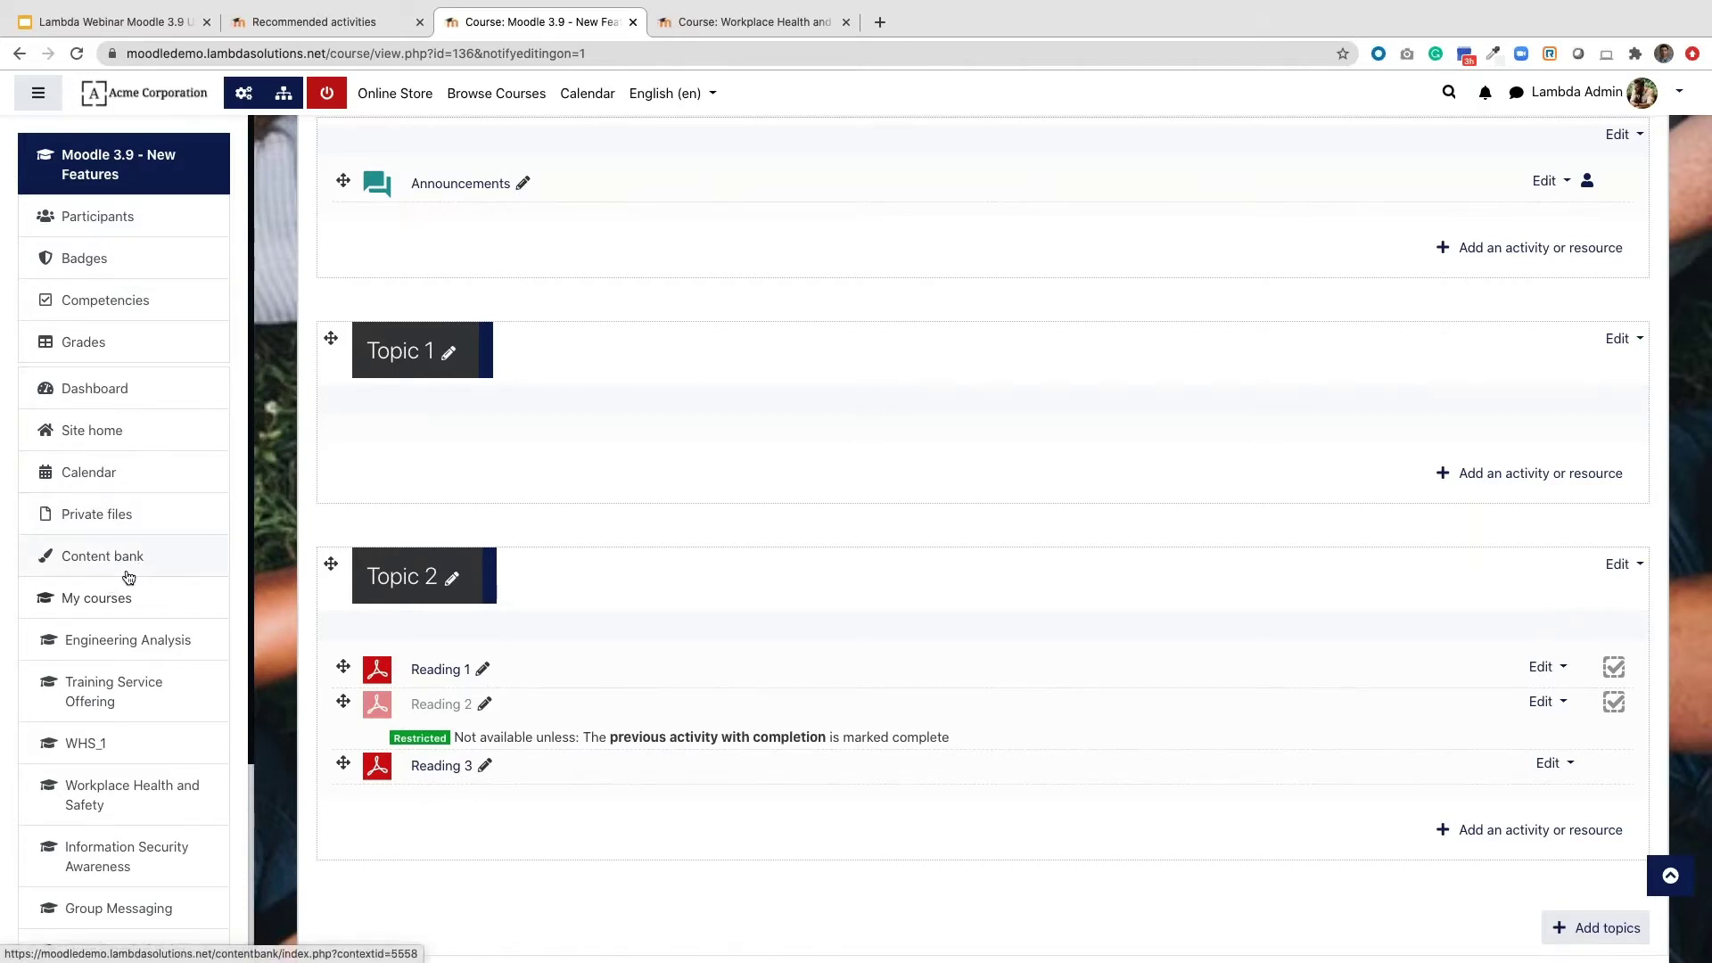
pyautogui.scroll(-5, 129, 577)
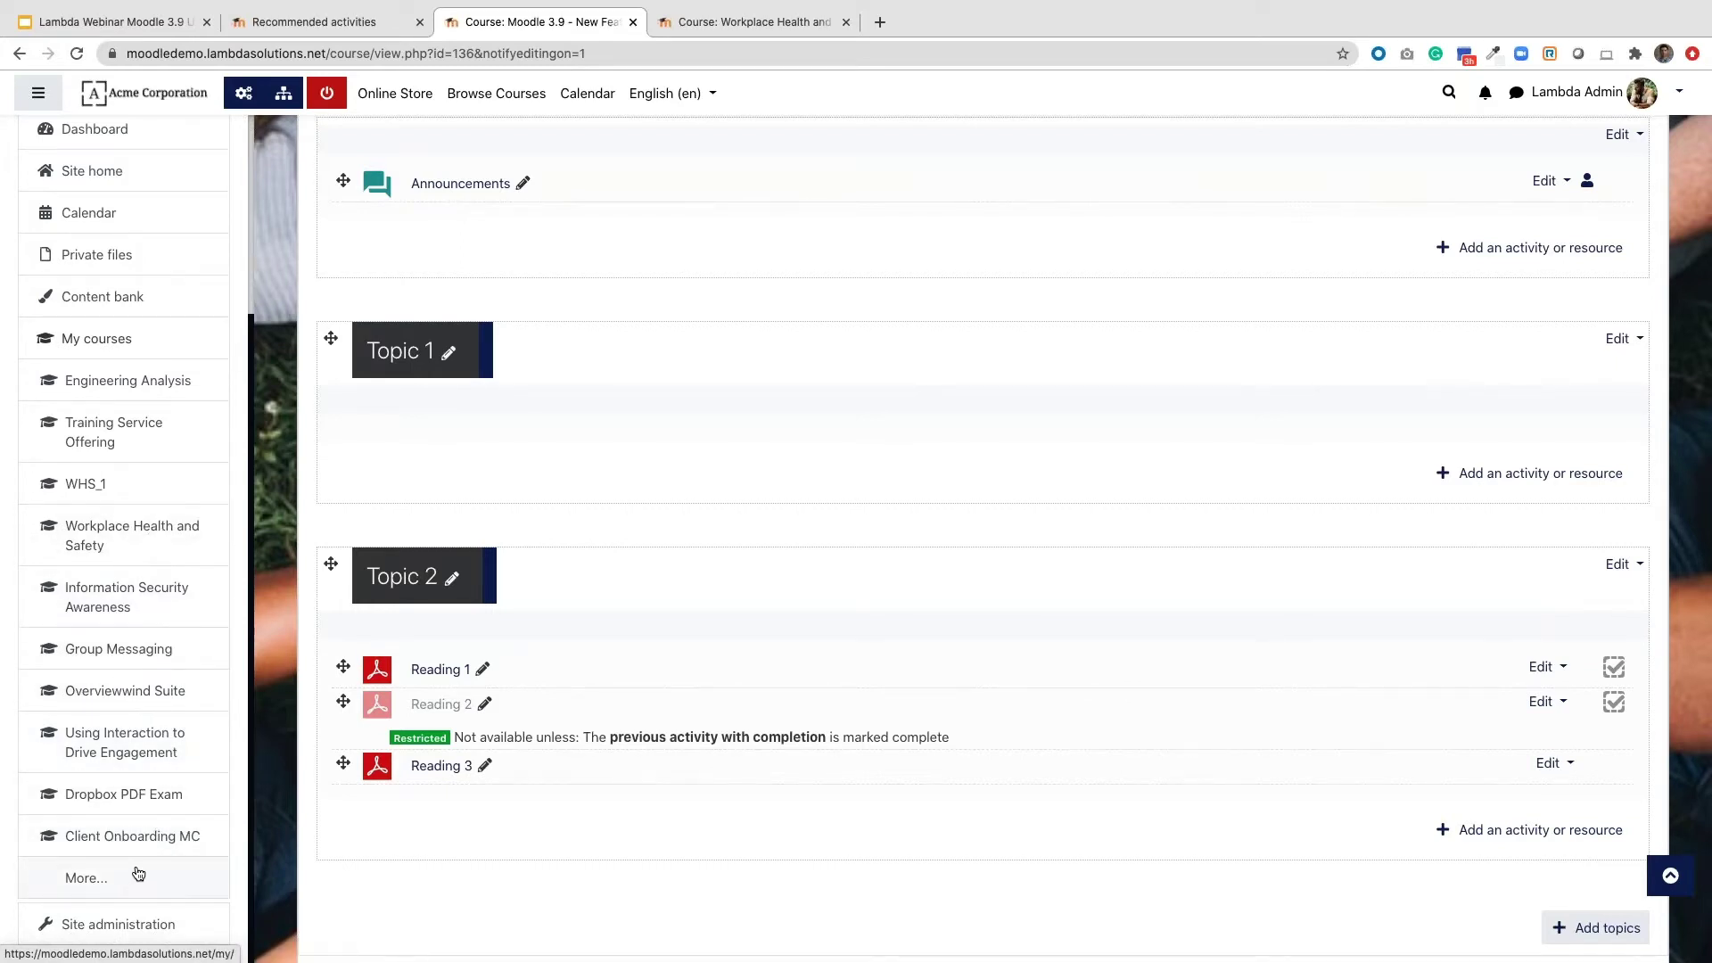
pyautogui.scroll(3, 135, 877)
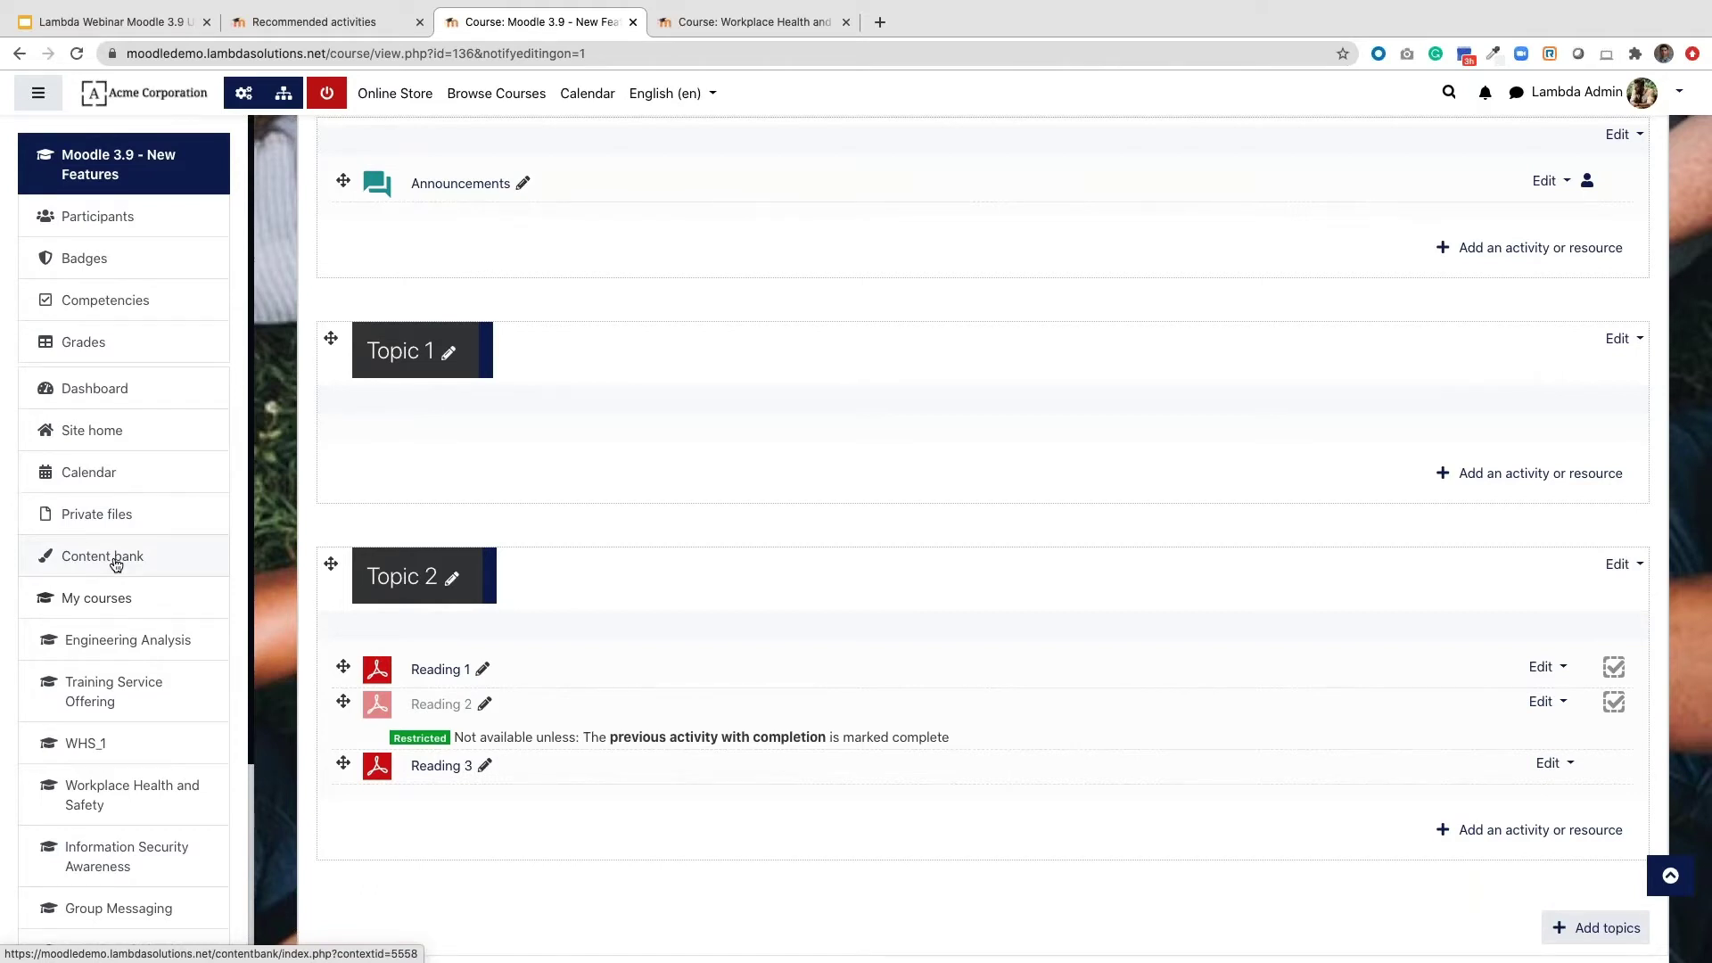
pyautogui.scroll(-1, 116, 564)
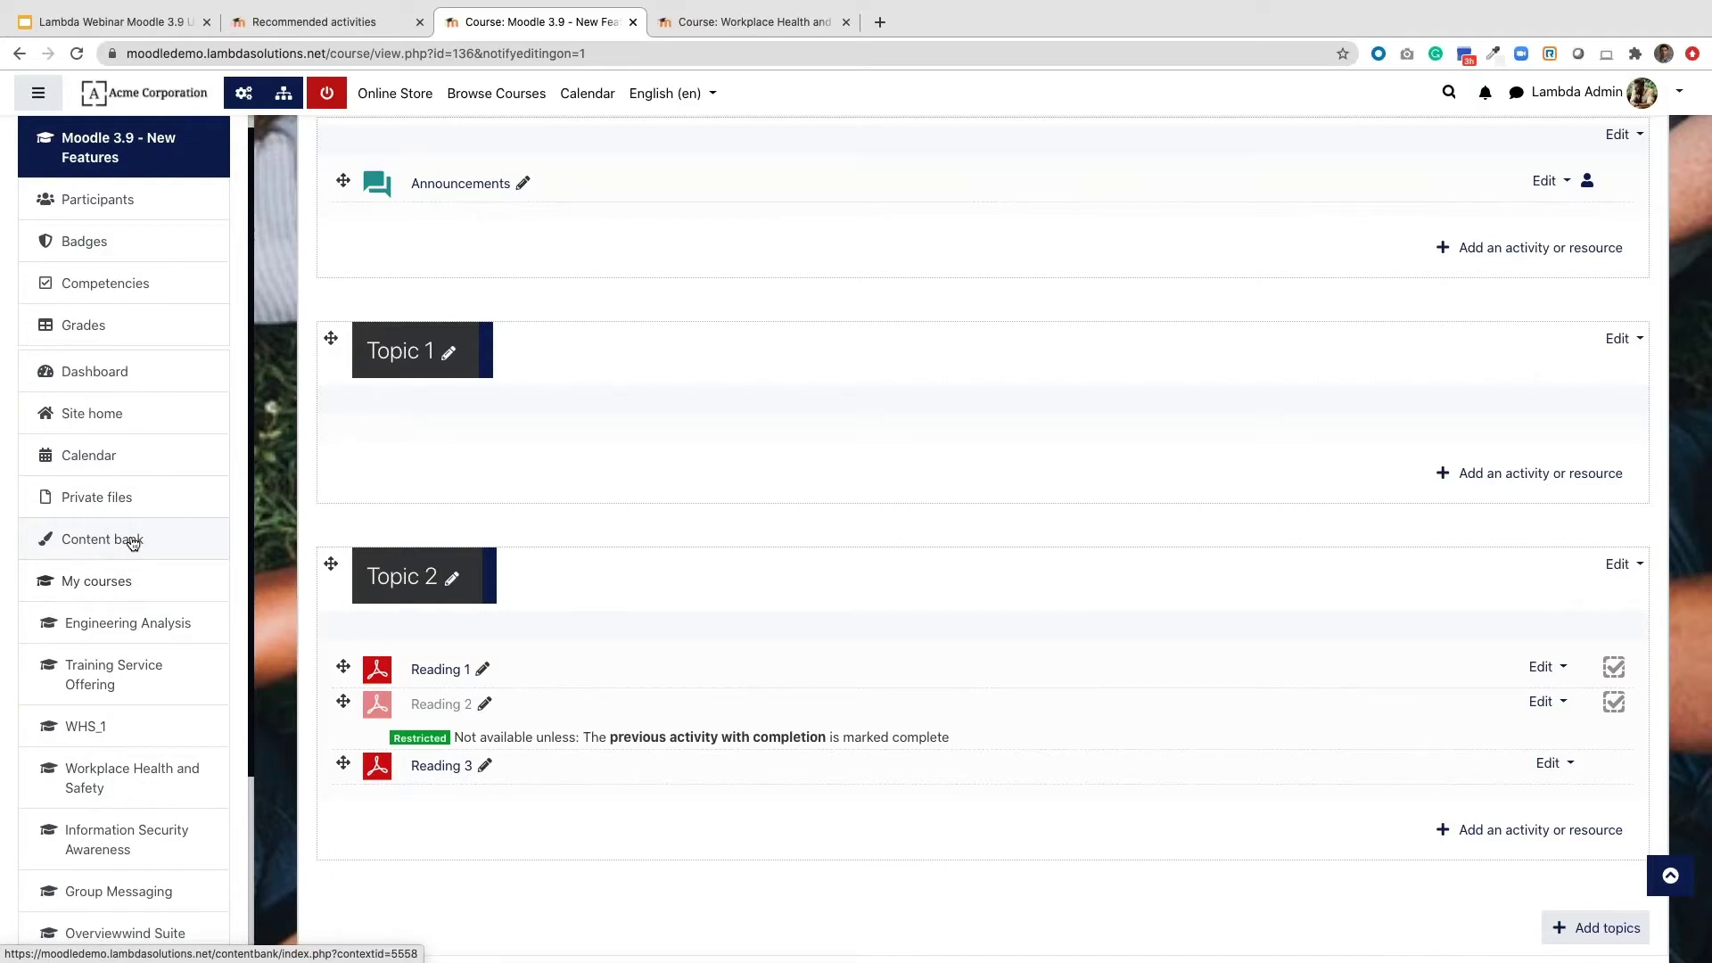
pyautogui.click(132, 543)
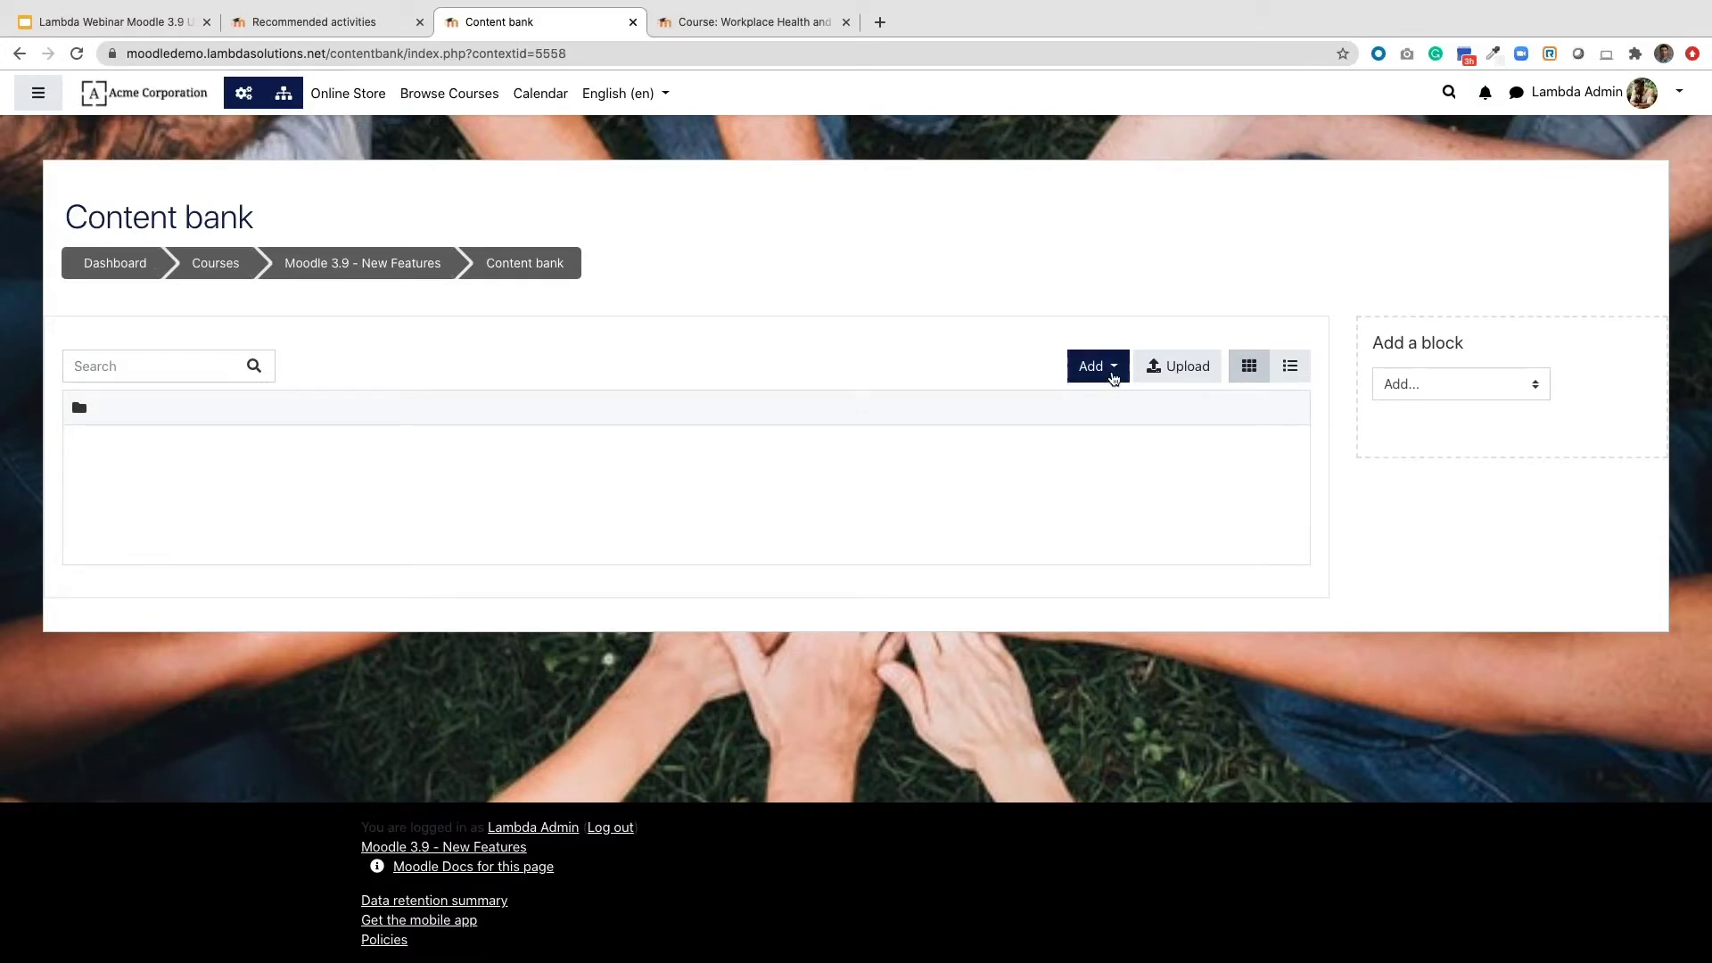
# Browse the H5P interactive content types that can be created in the content bank
pyautogui.click(1113, 372)
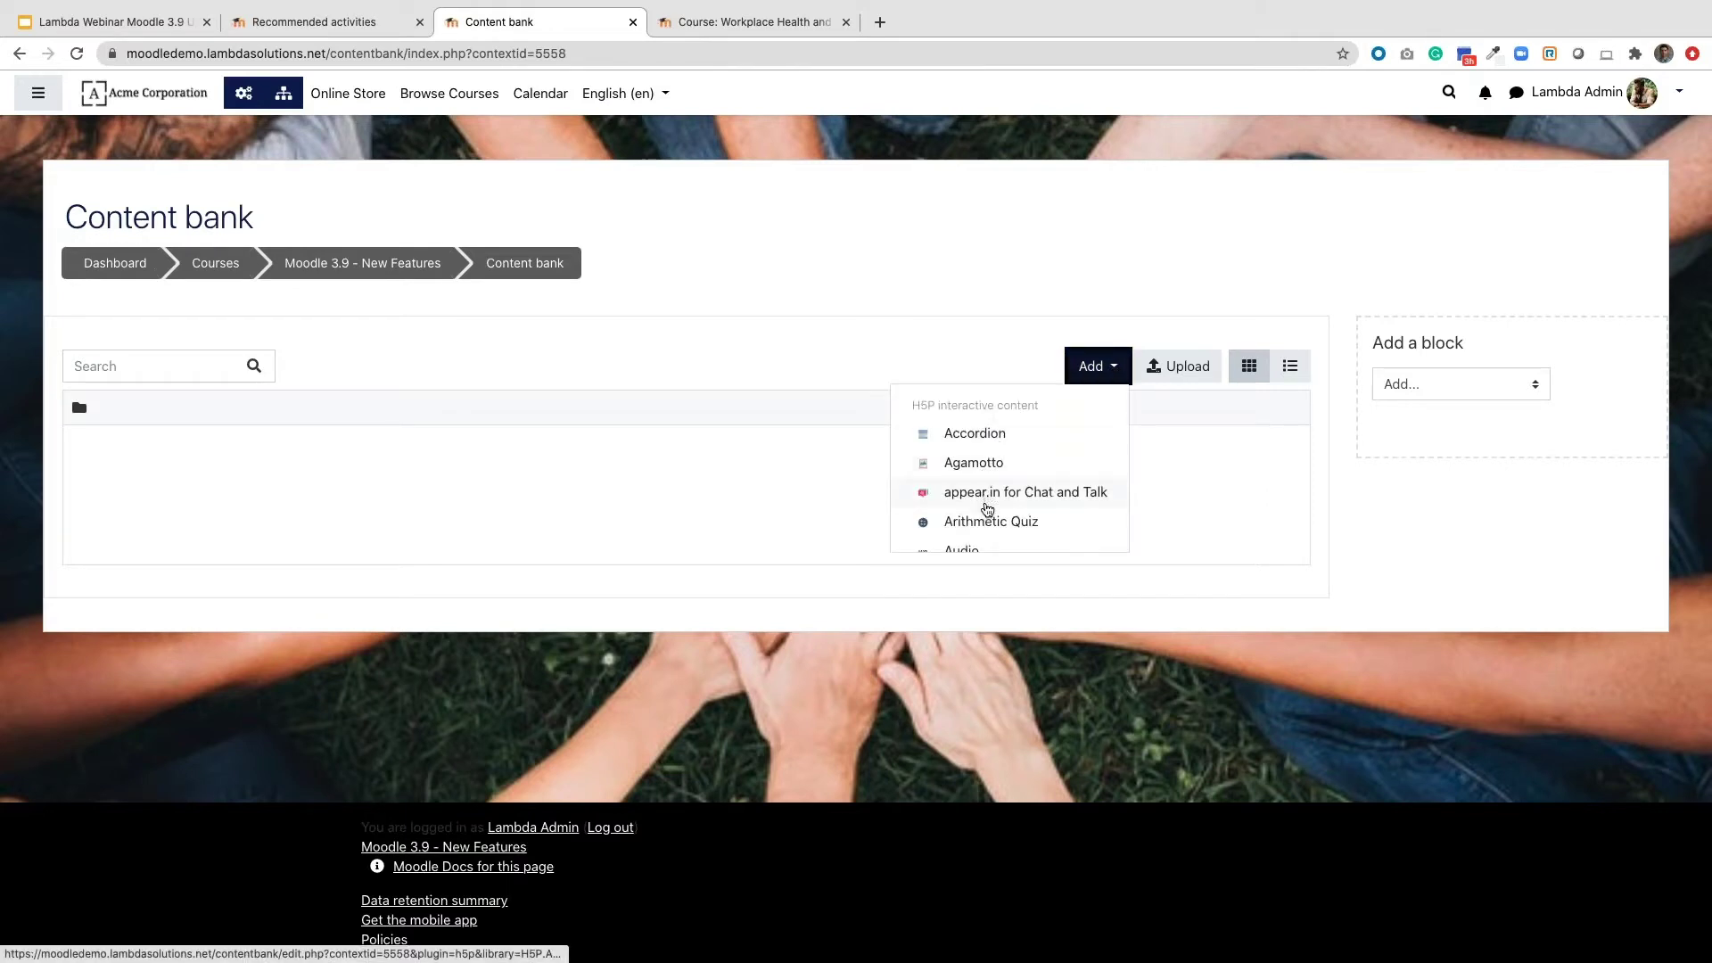
pyautogui.scroll(-2, 986, 512)
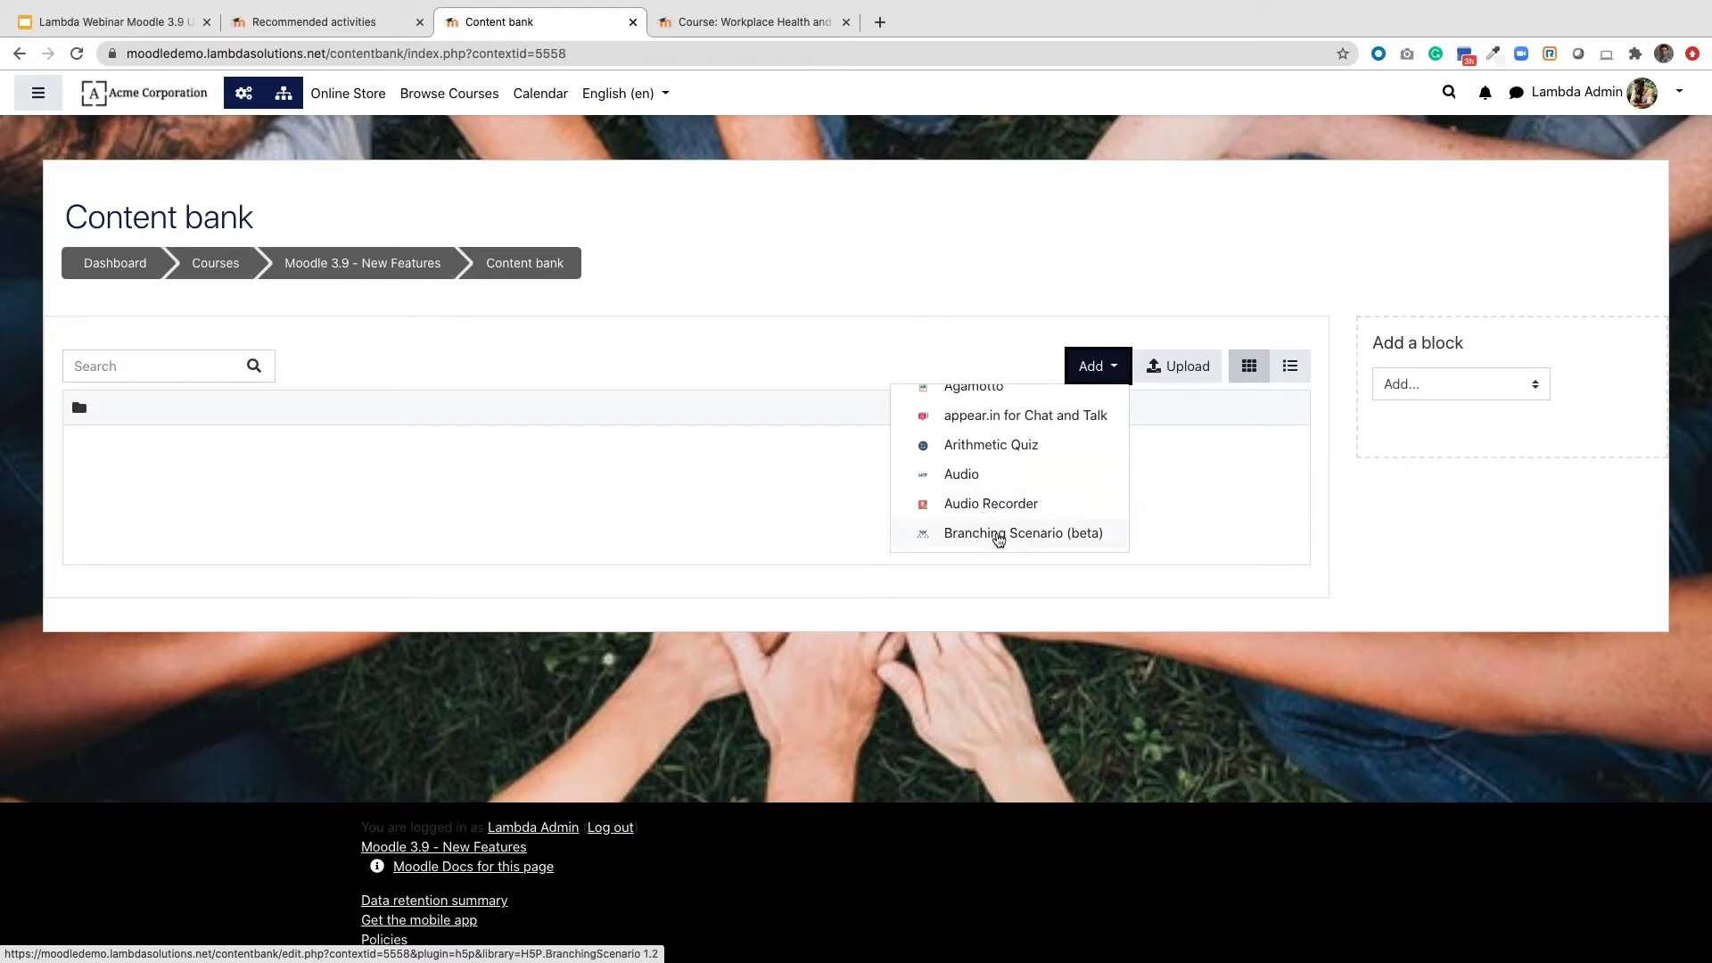
pyautogui.scroll(2, 998, 538)
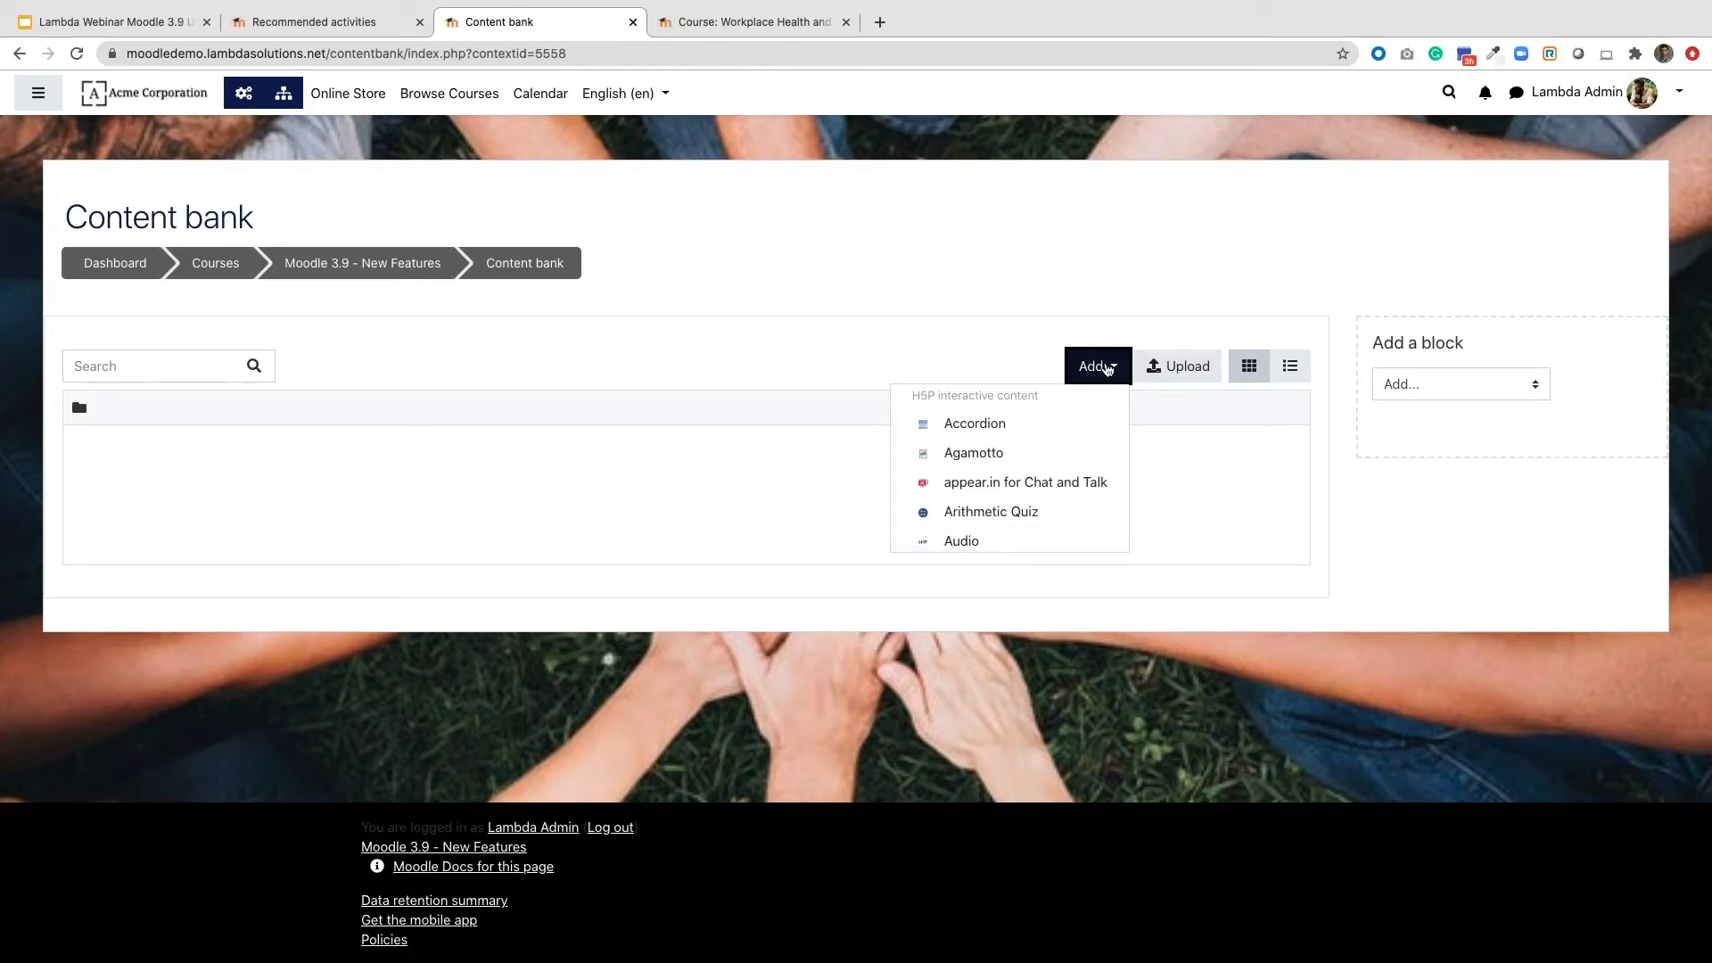
pyautogui.click(1105, 368)
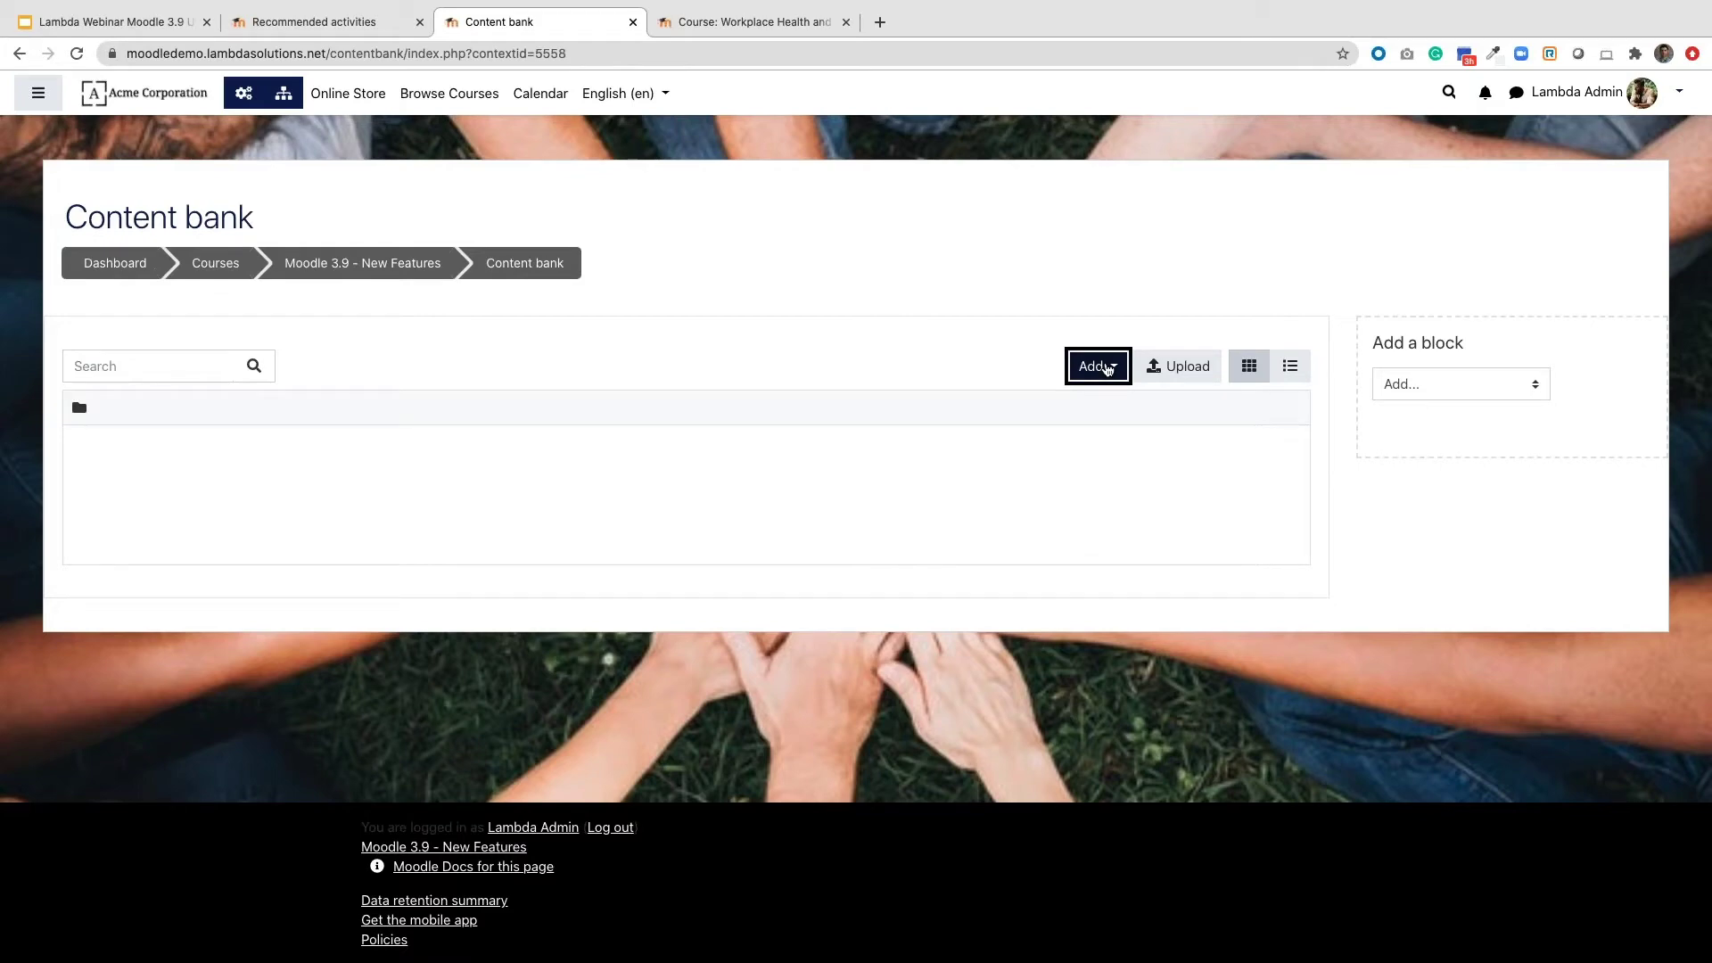
# Upload the file pci-security-17.h5p to the course's content bank and save it
pyautogui.click(1174, 373)
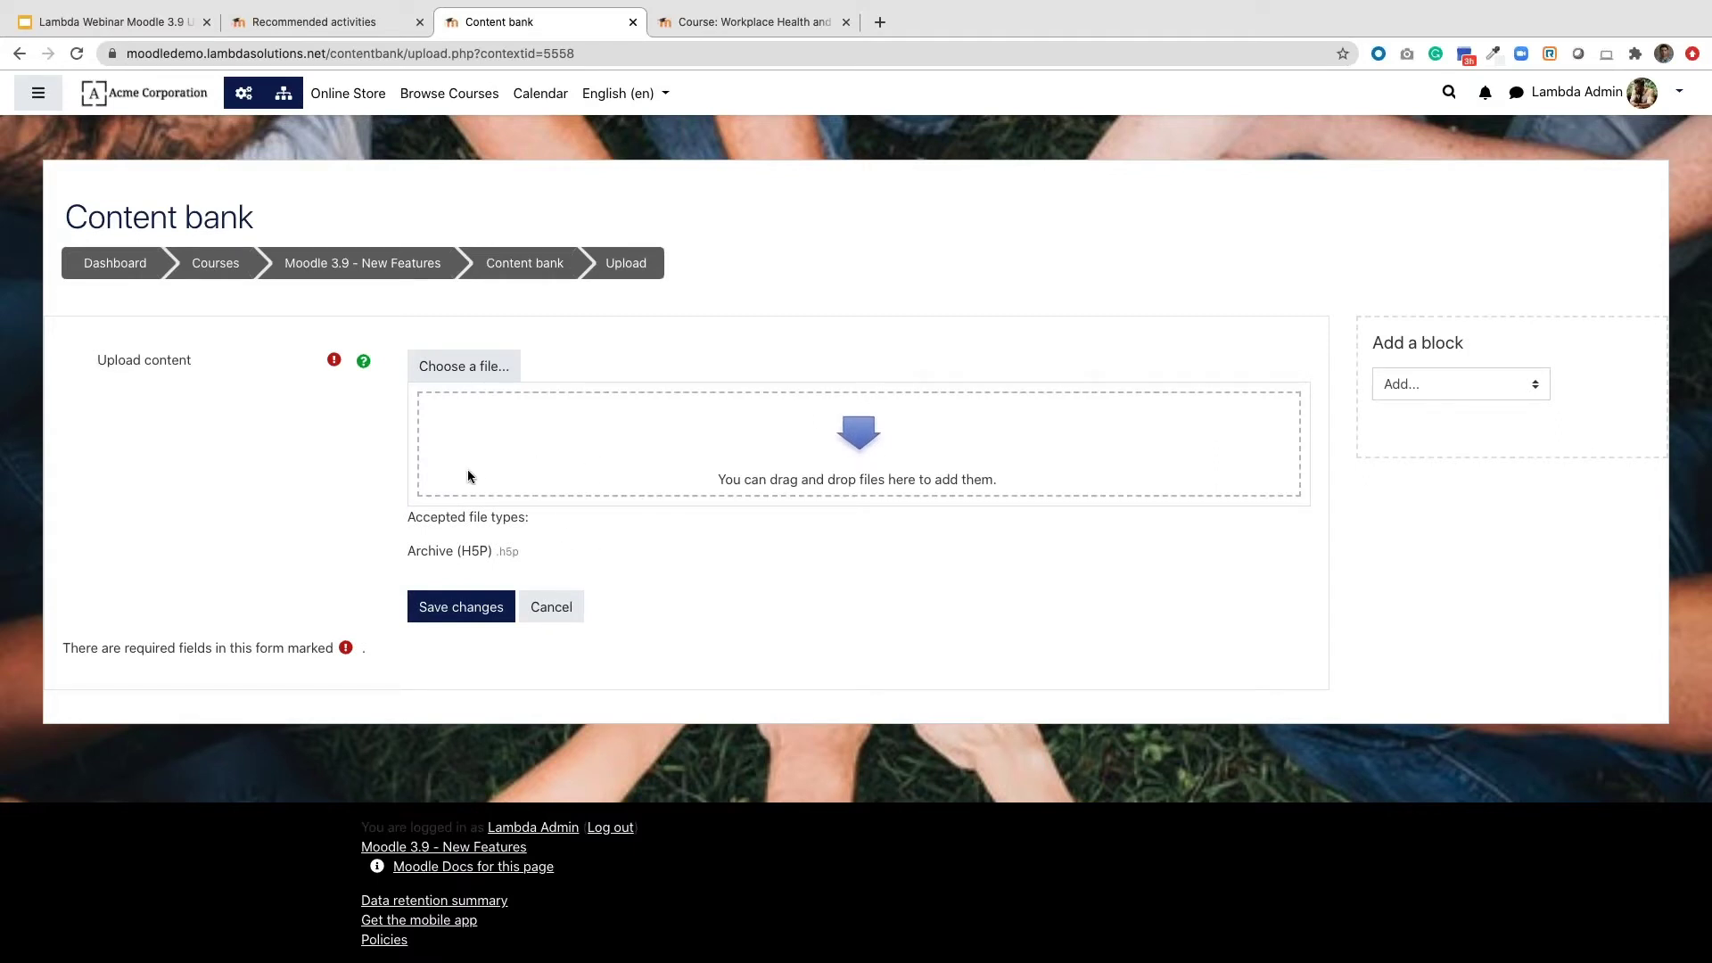
pyautogui.click(473, 370)
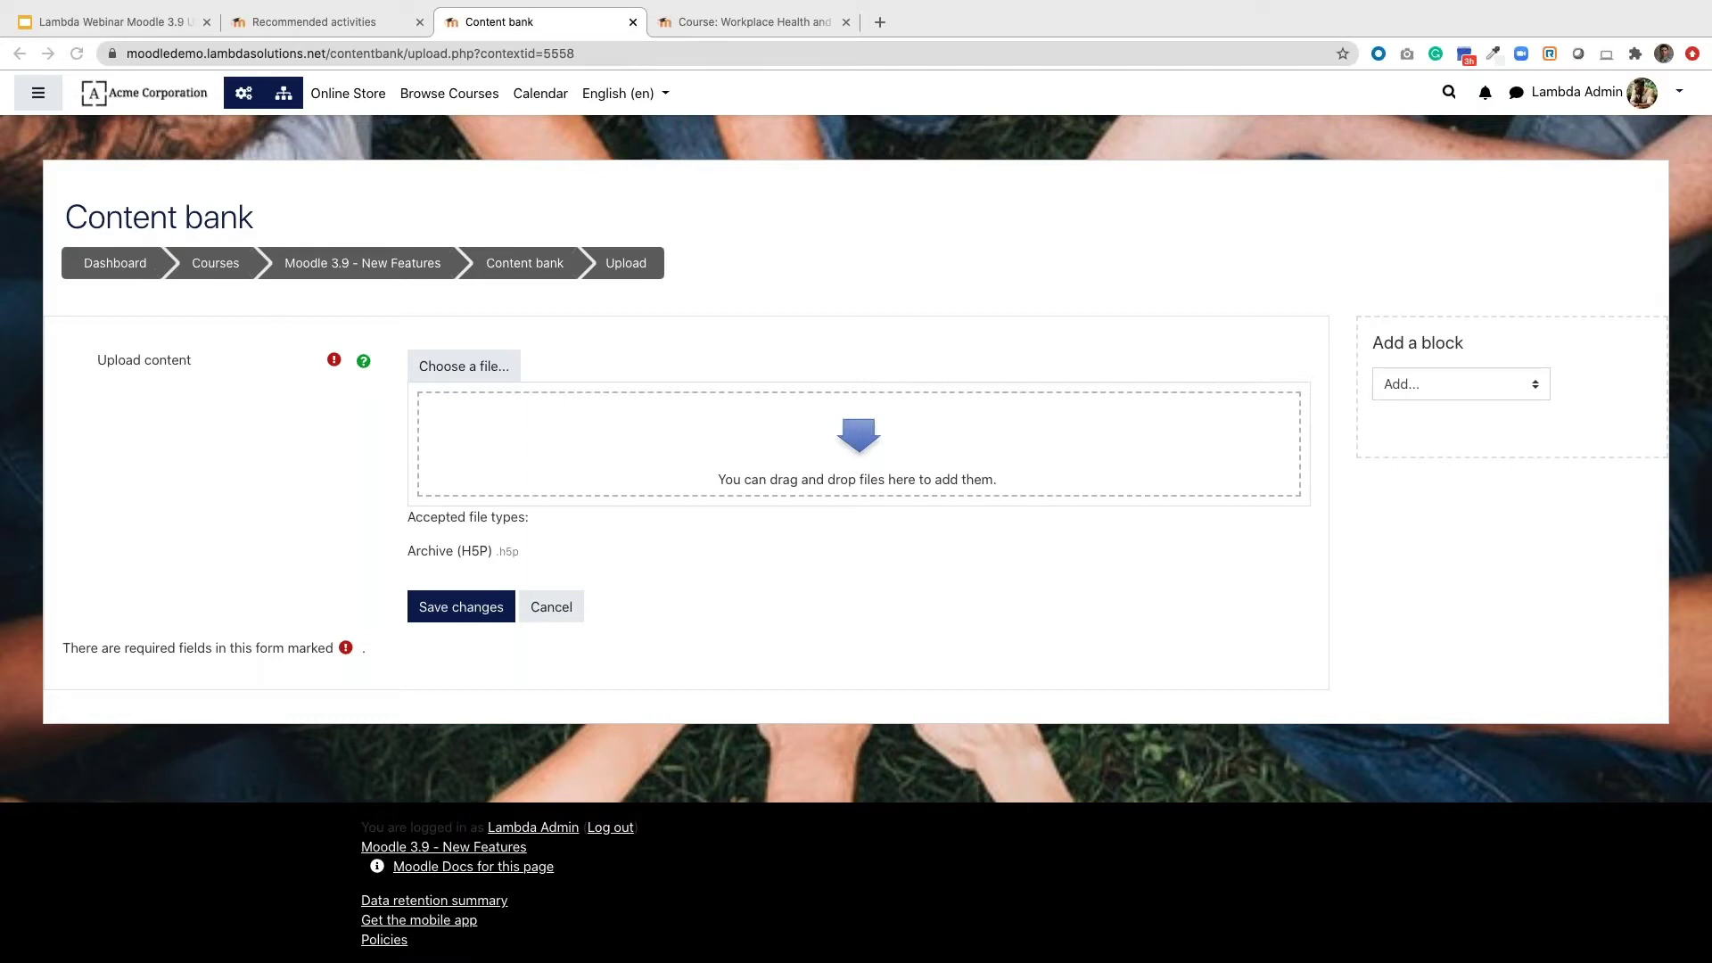
pyautogui.moveTo(9, 396); pyautogui.dragTo(654, 460)
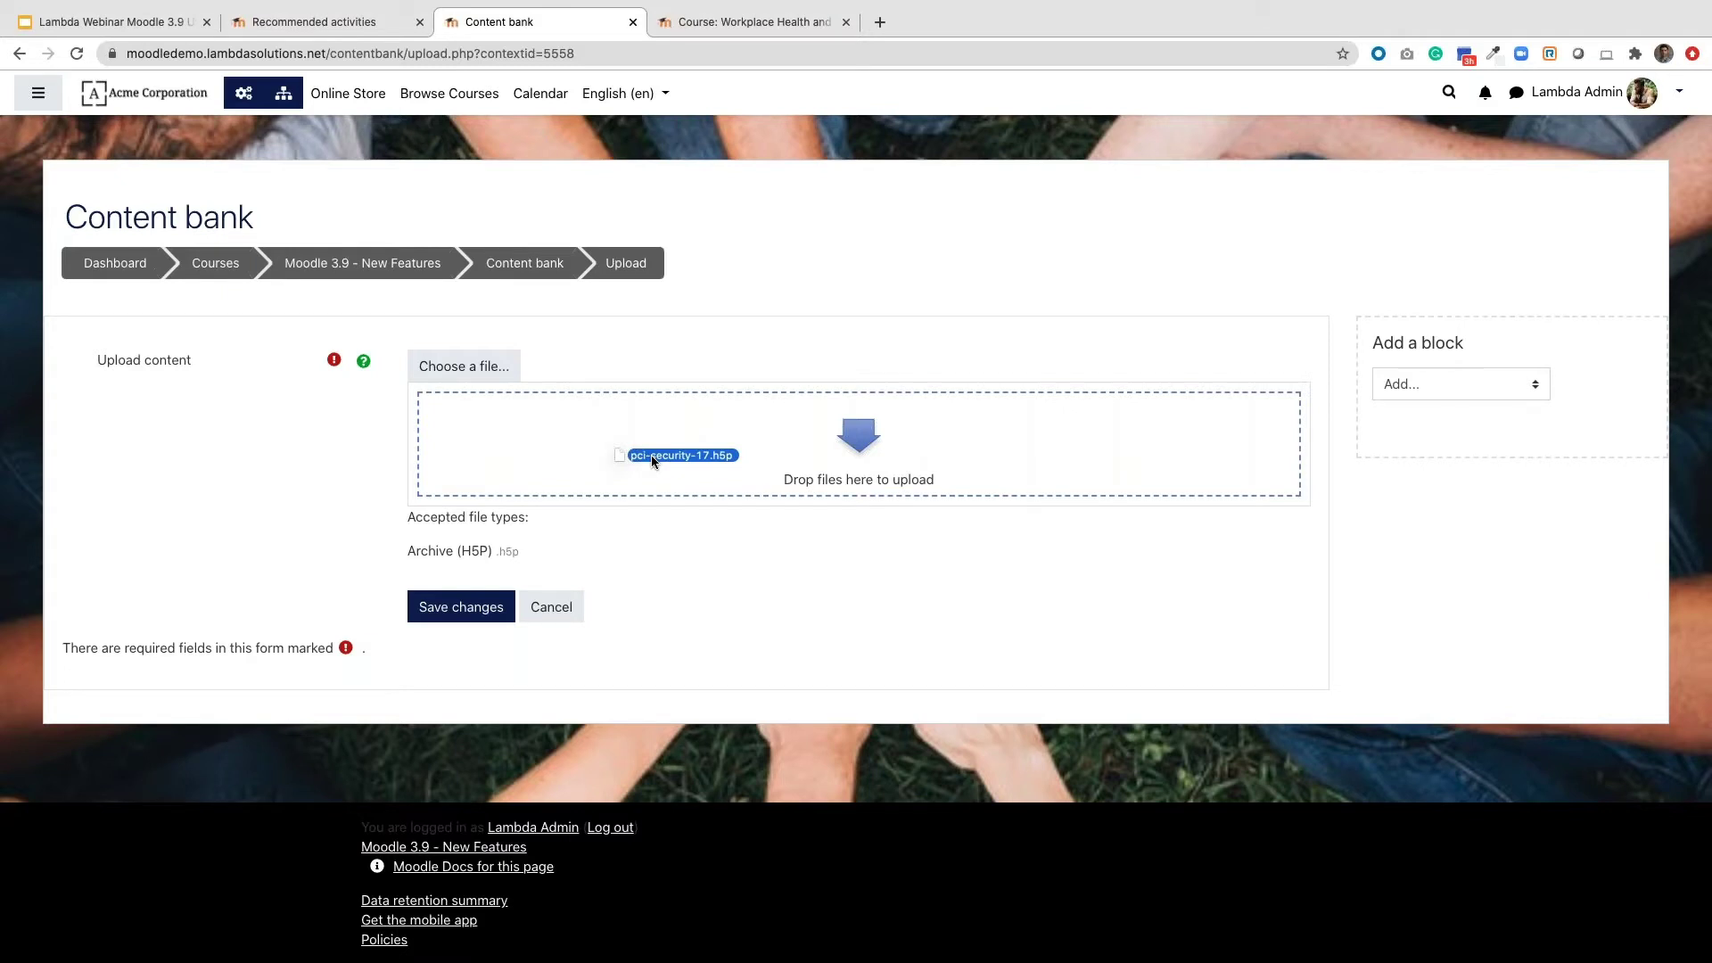
pyautogui.moveTo(652, 458); pyautogui.dragTo(651, 455)
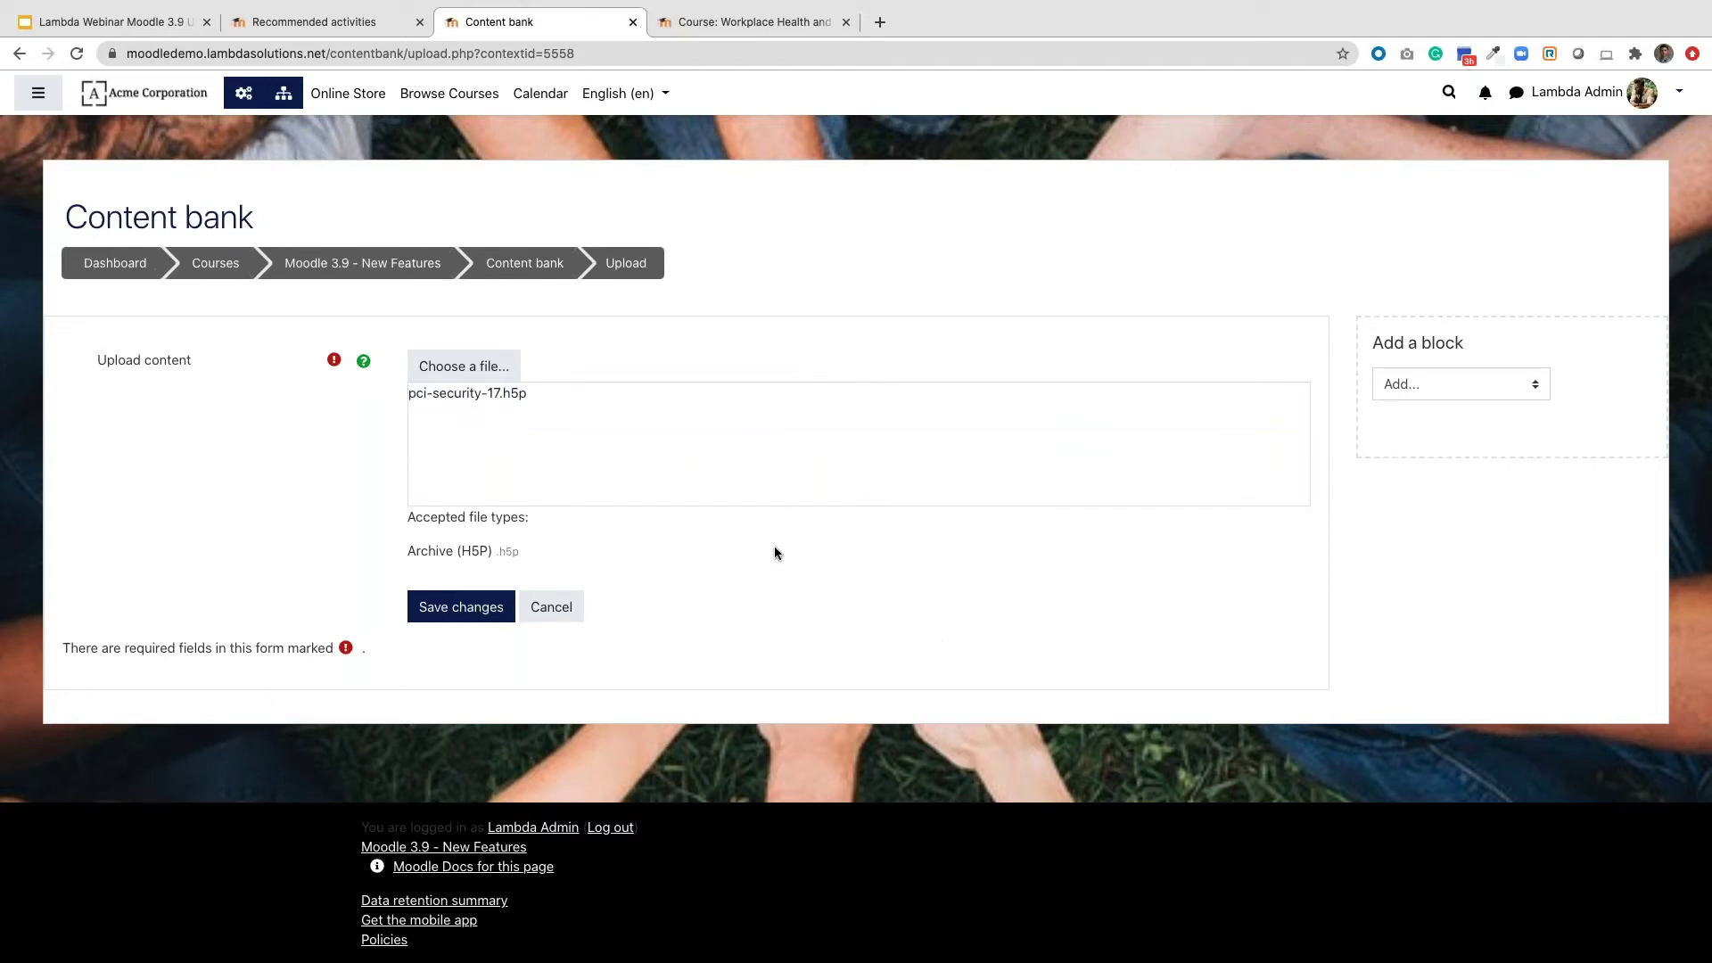
pyautogui.click(464, 607)
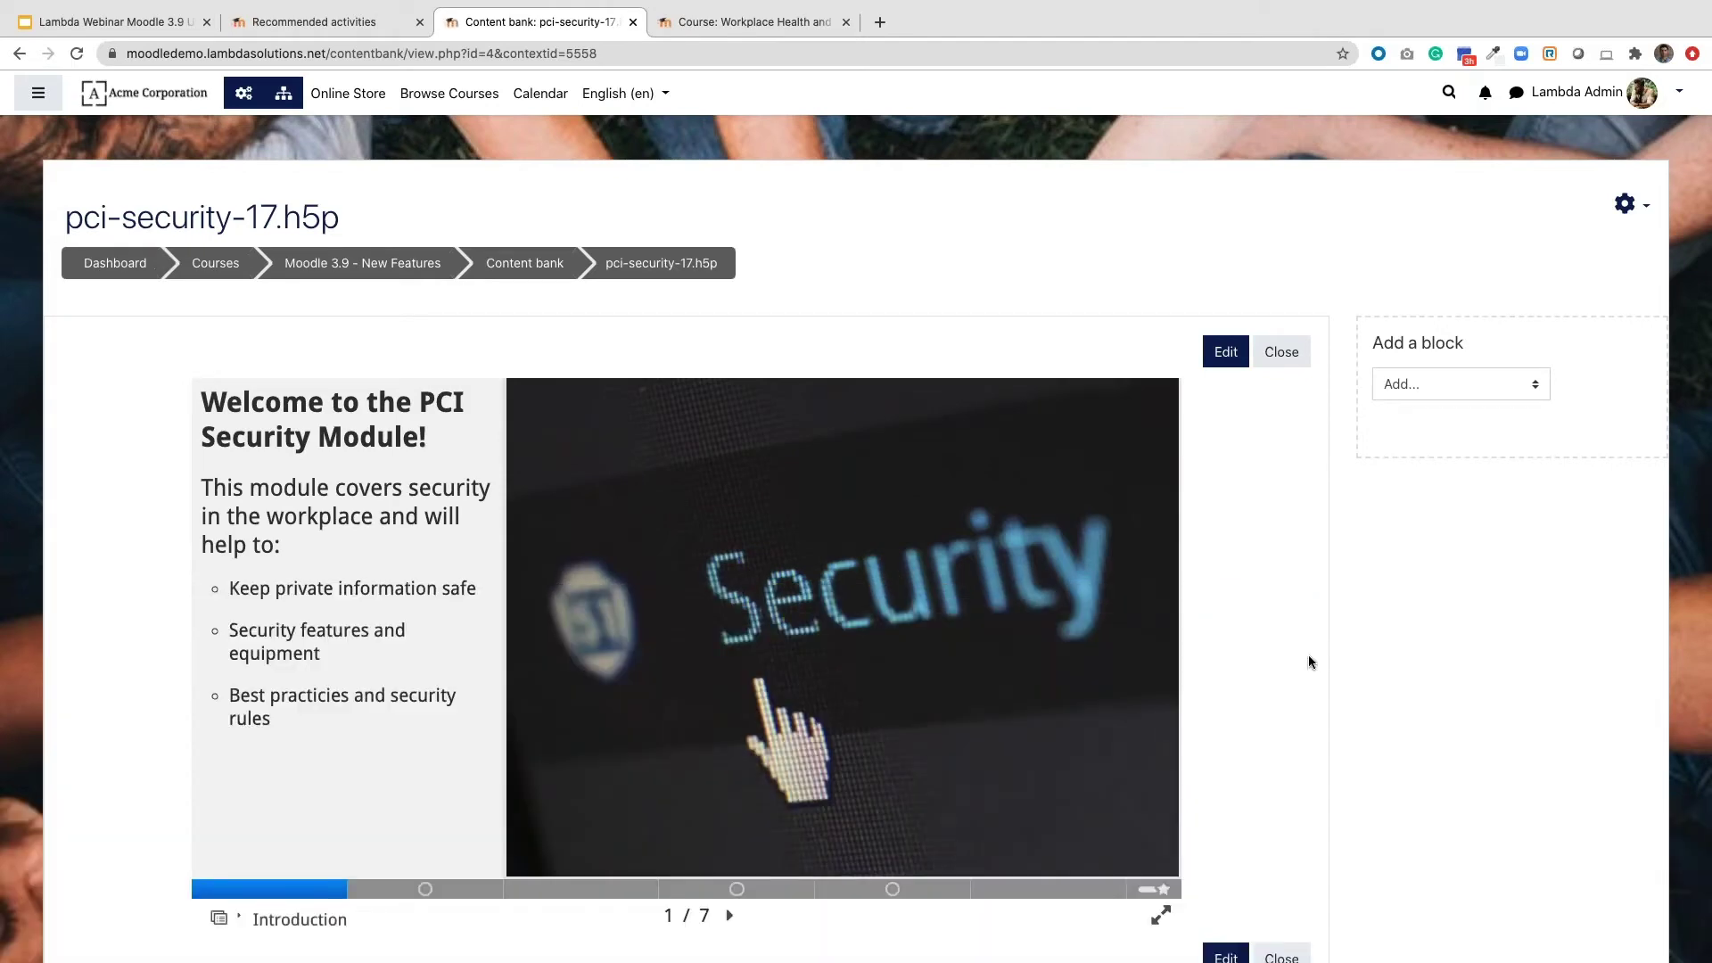
# Preview the PCI Security presentation's slides, including Safety Equipment, Self Check 1 and Self Check 2, and close it to return to the content bank
pyautogui.scroll(-1, 1308, 655)
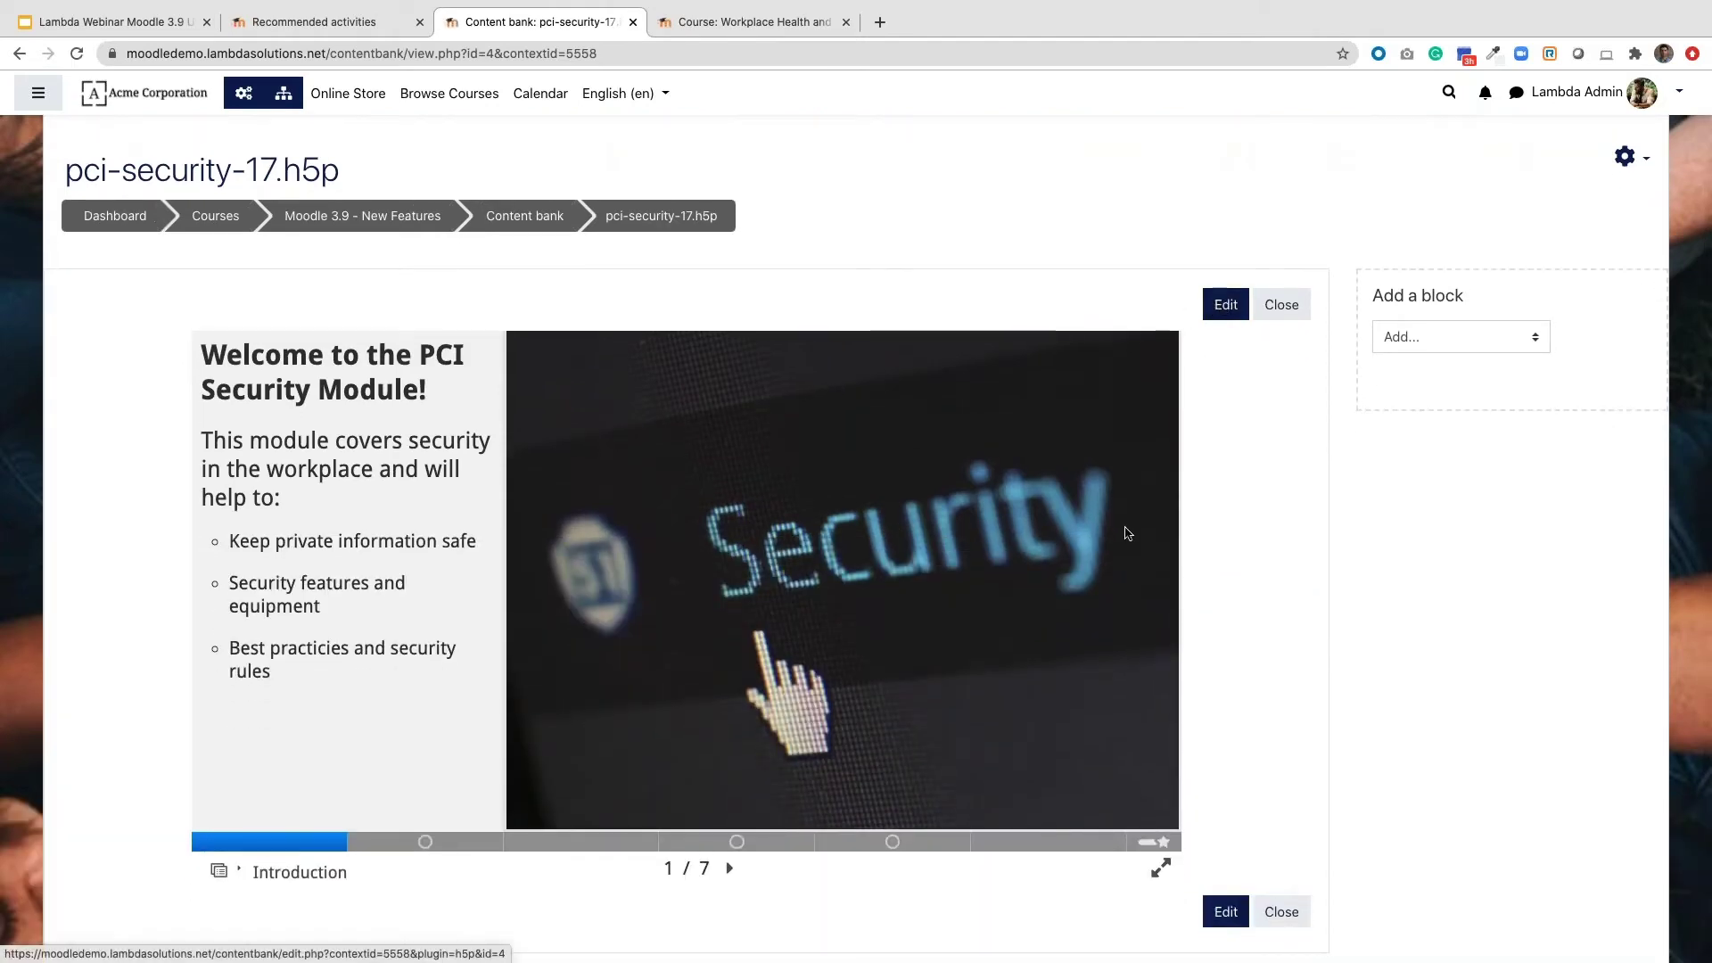
pyautogui.scroll(-1, 1126, 533)
pyautogui.scroll(1, 419, 764)
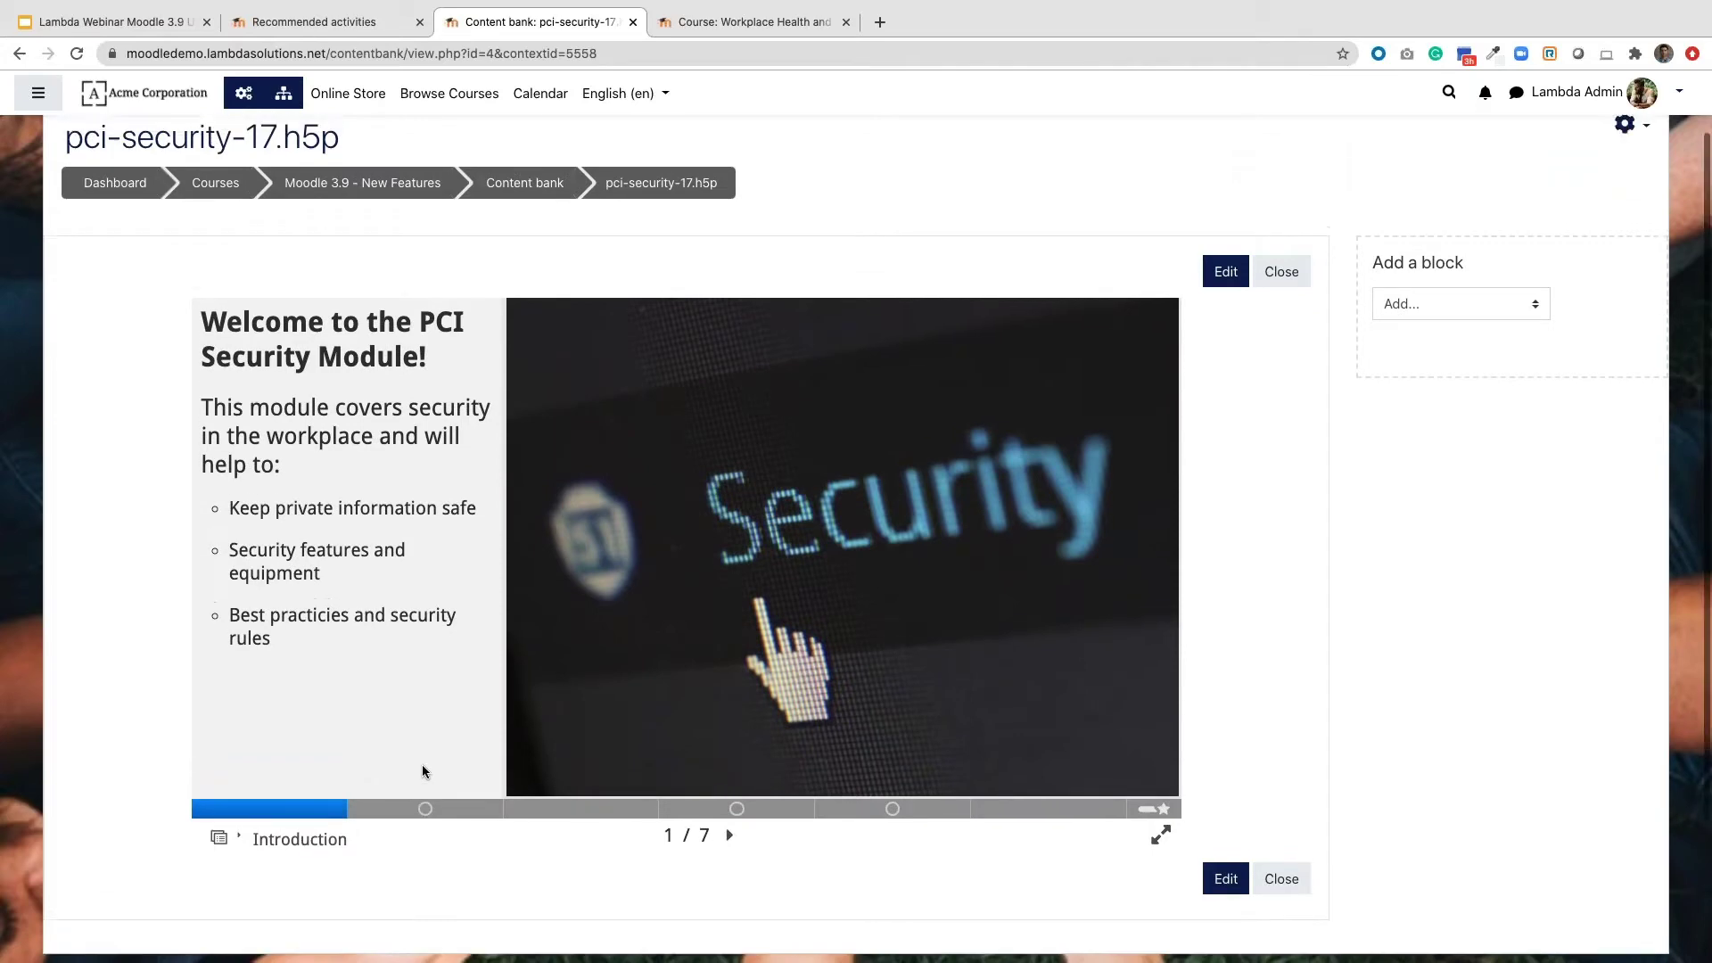
pyautogui.click(439, 836)
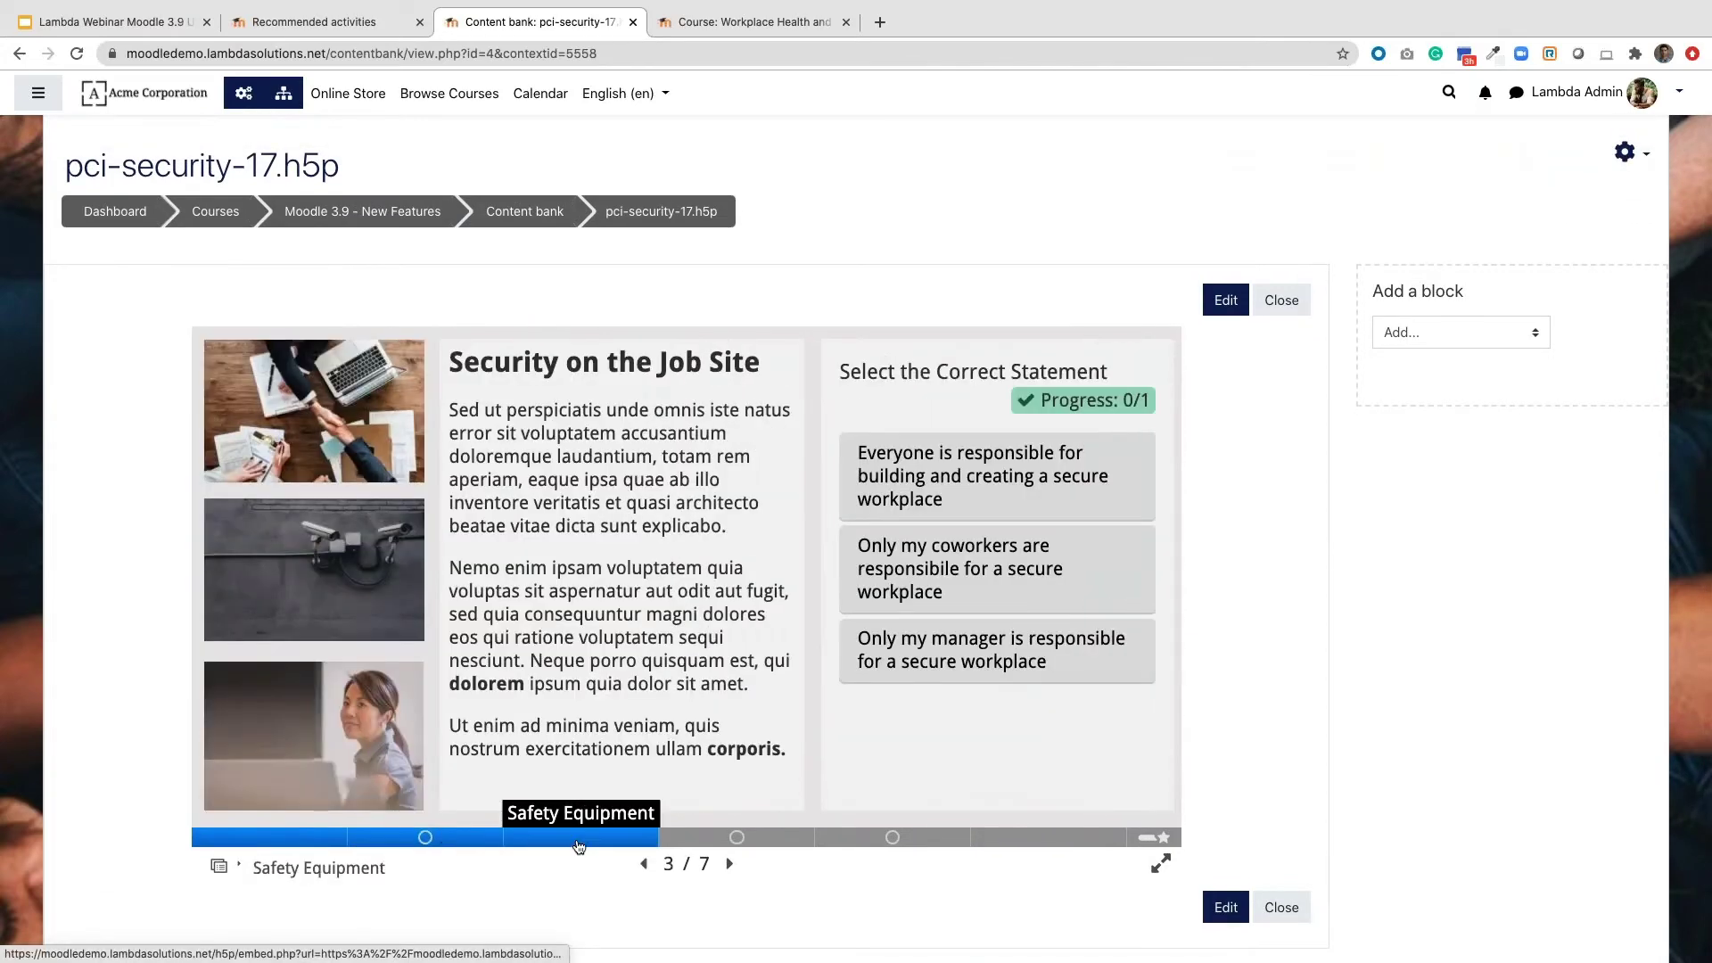
pyautogui.click(578, 843)
pyautogui.click(754, 838)
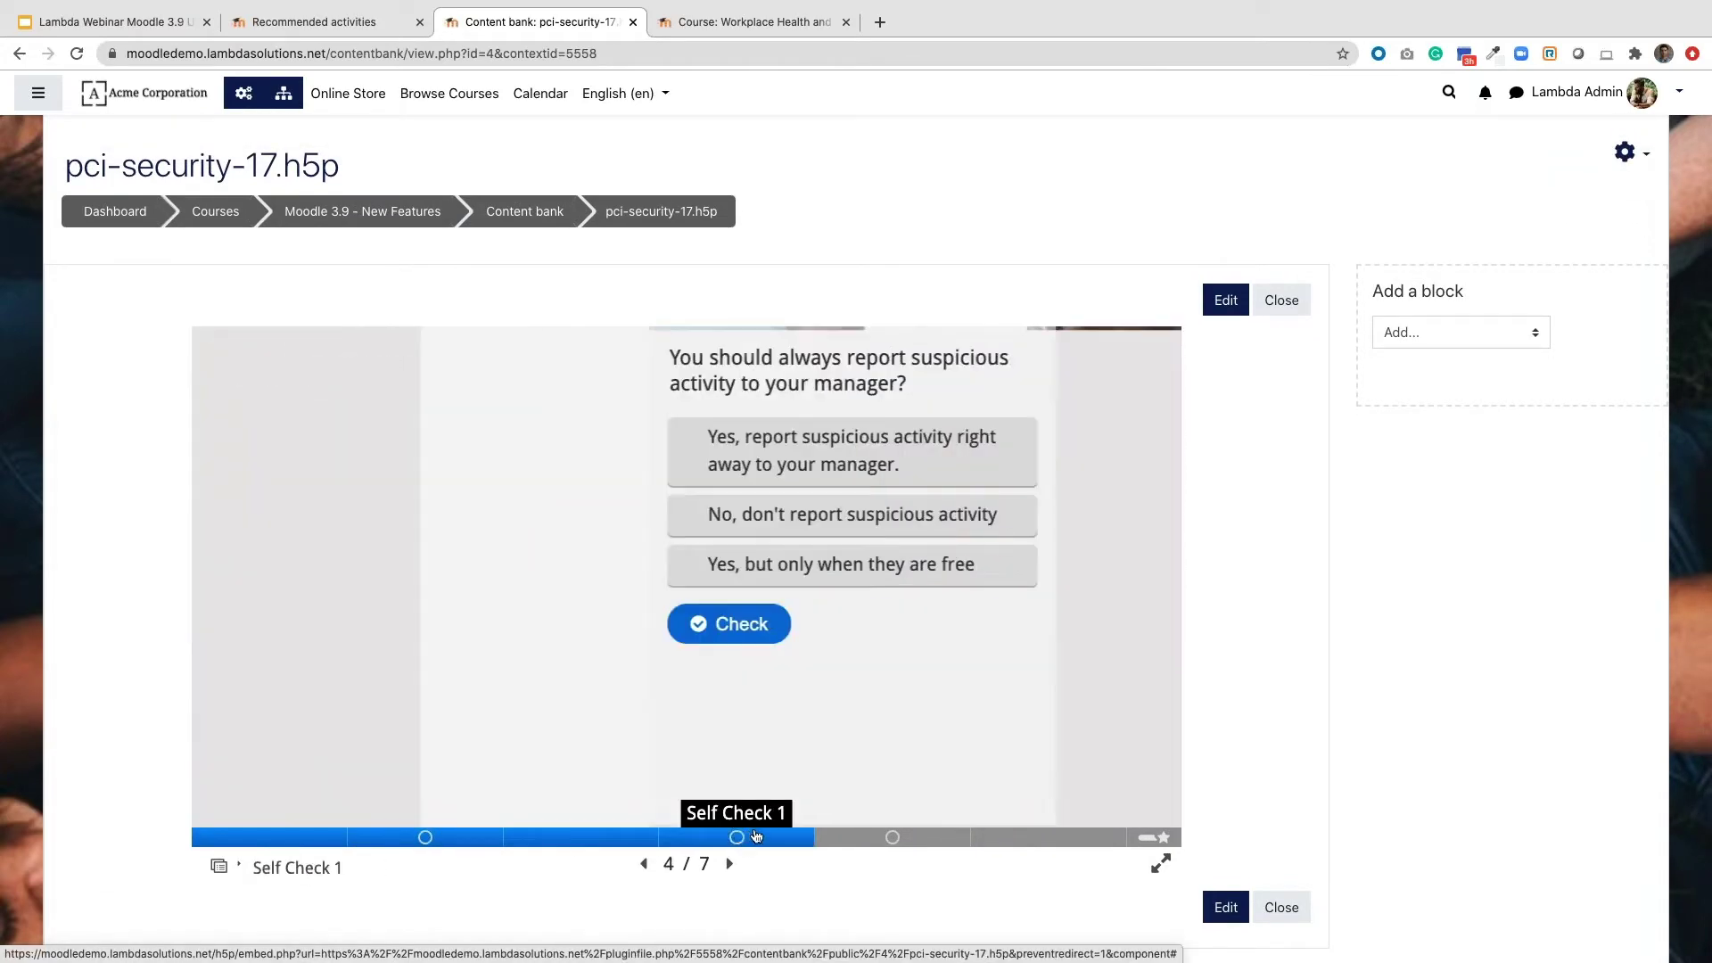
pyautogui.click(894, 838)
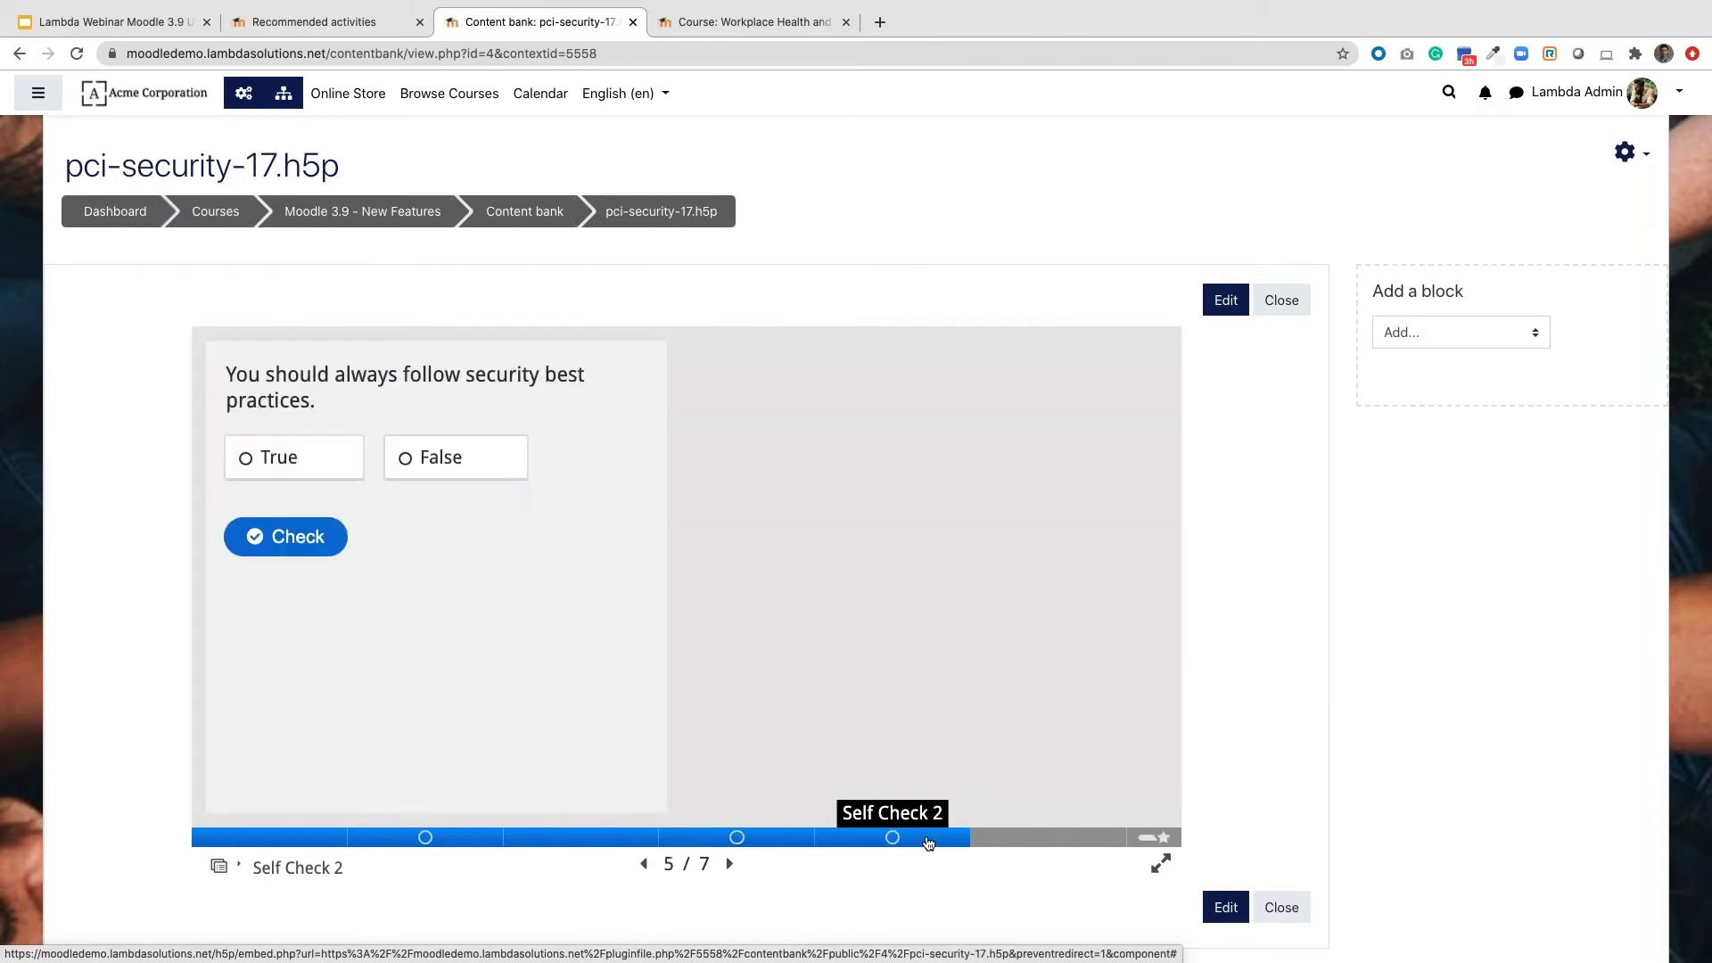
pyautogui.click(305, 840)
pyautogui.scroll(-2, 1392, 645)
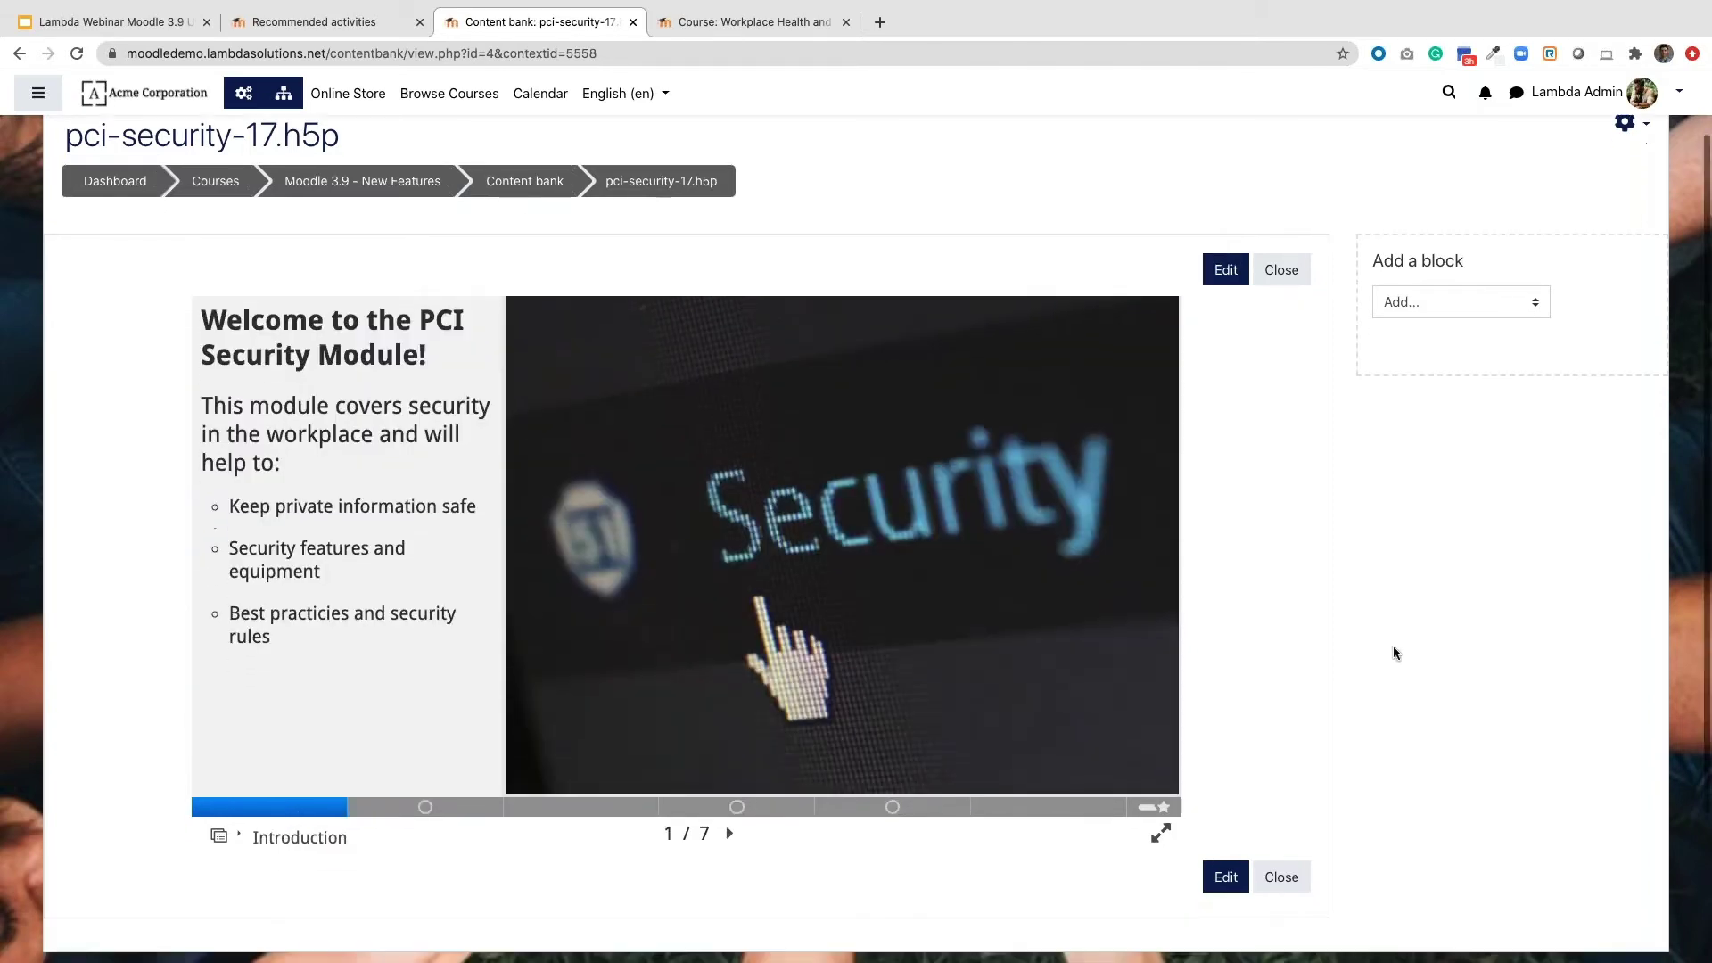
pyautogui.scroll(3, 1334, 735)
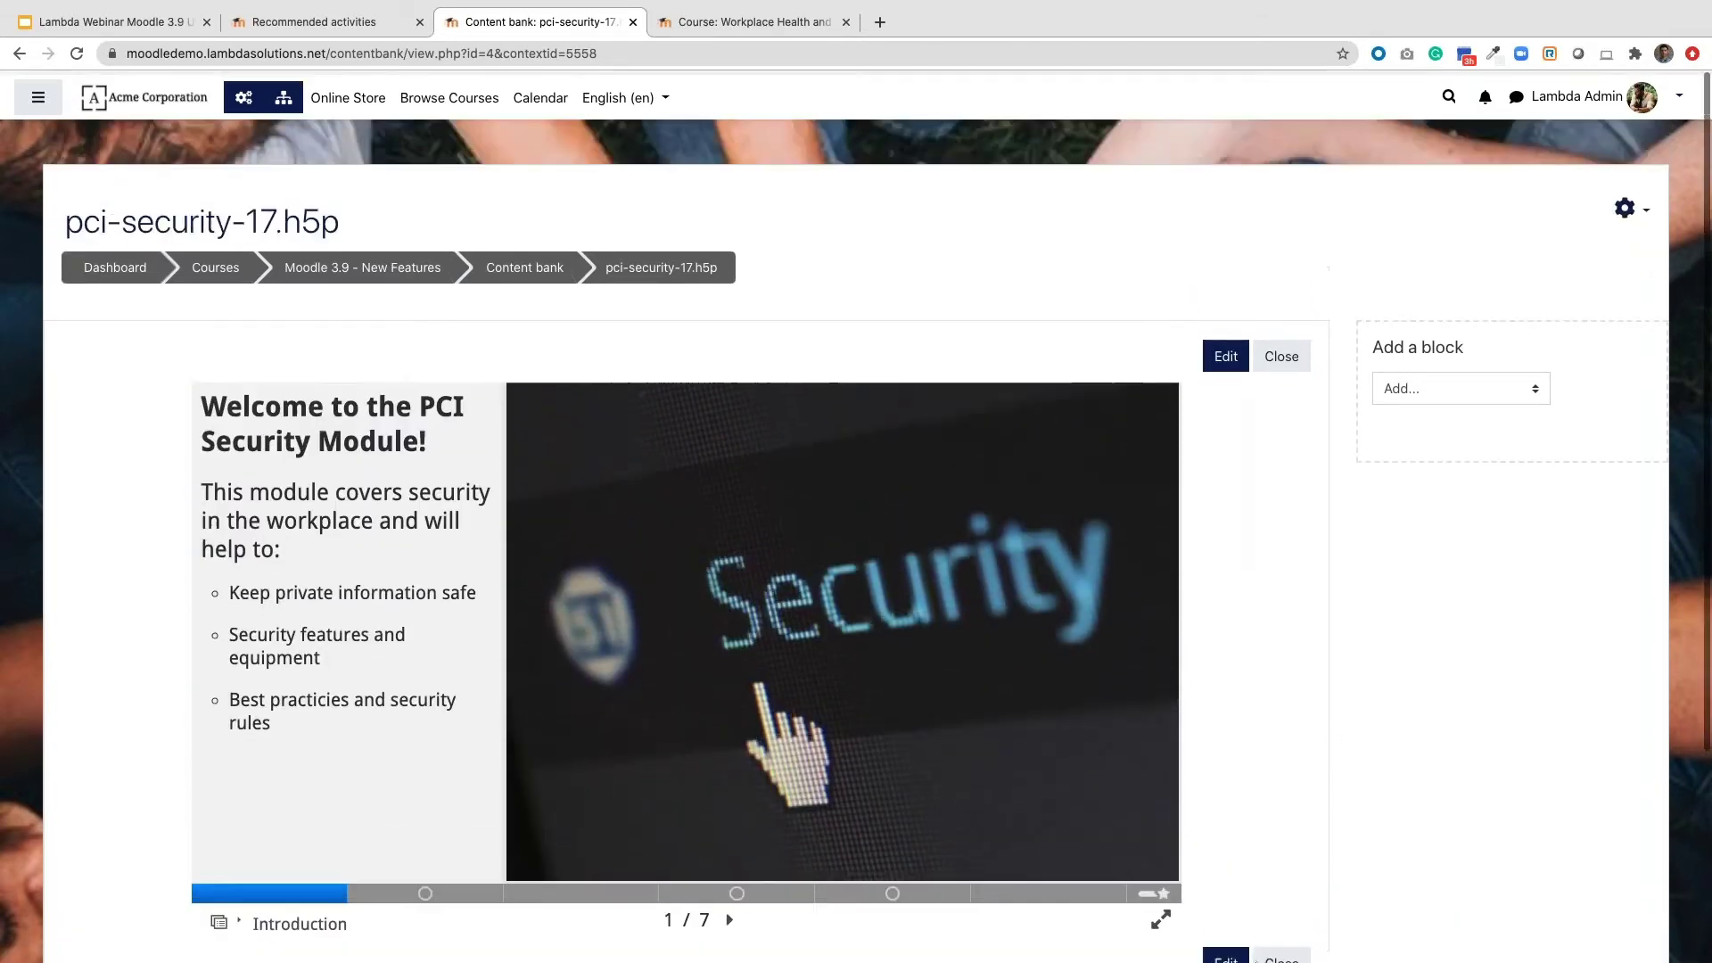
pyautogui.scroll(-1, 1280, 886)
pyautogui.click(1280, 916)
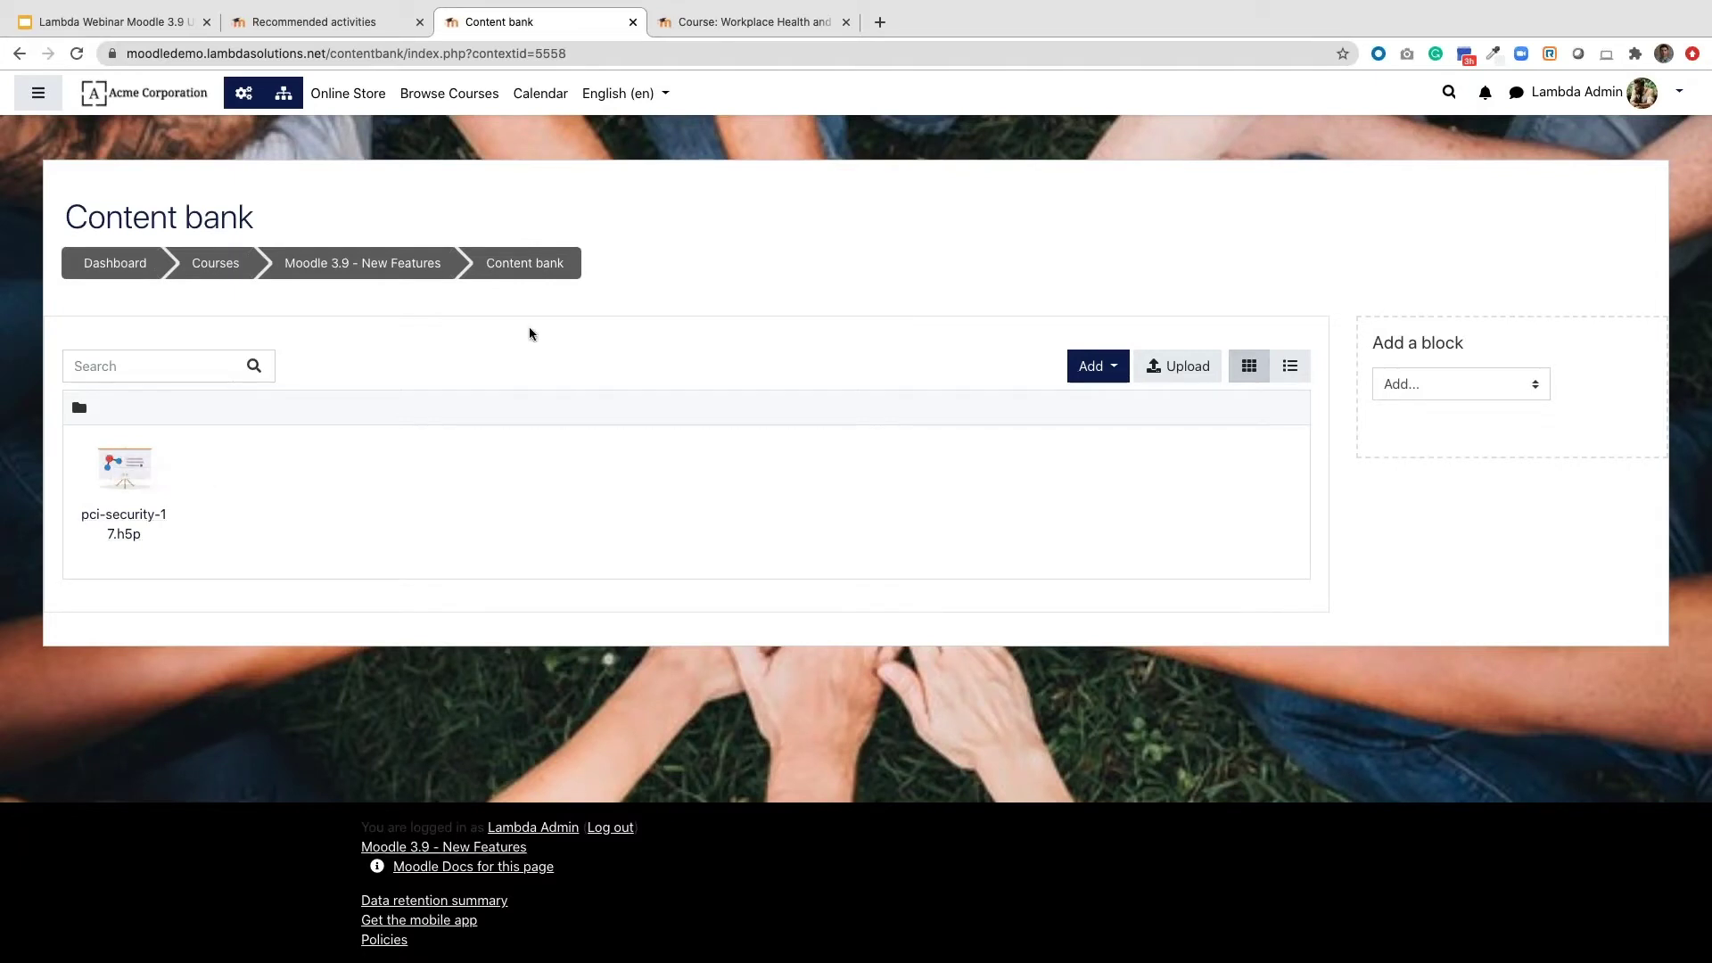
# Return to the Moodle 3.9 - New Features course and start adding an H5P activity to Topic 1
pyautogui.click(403, 269)
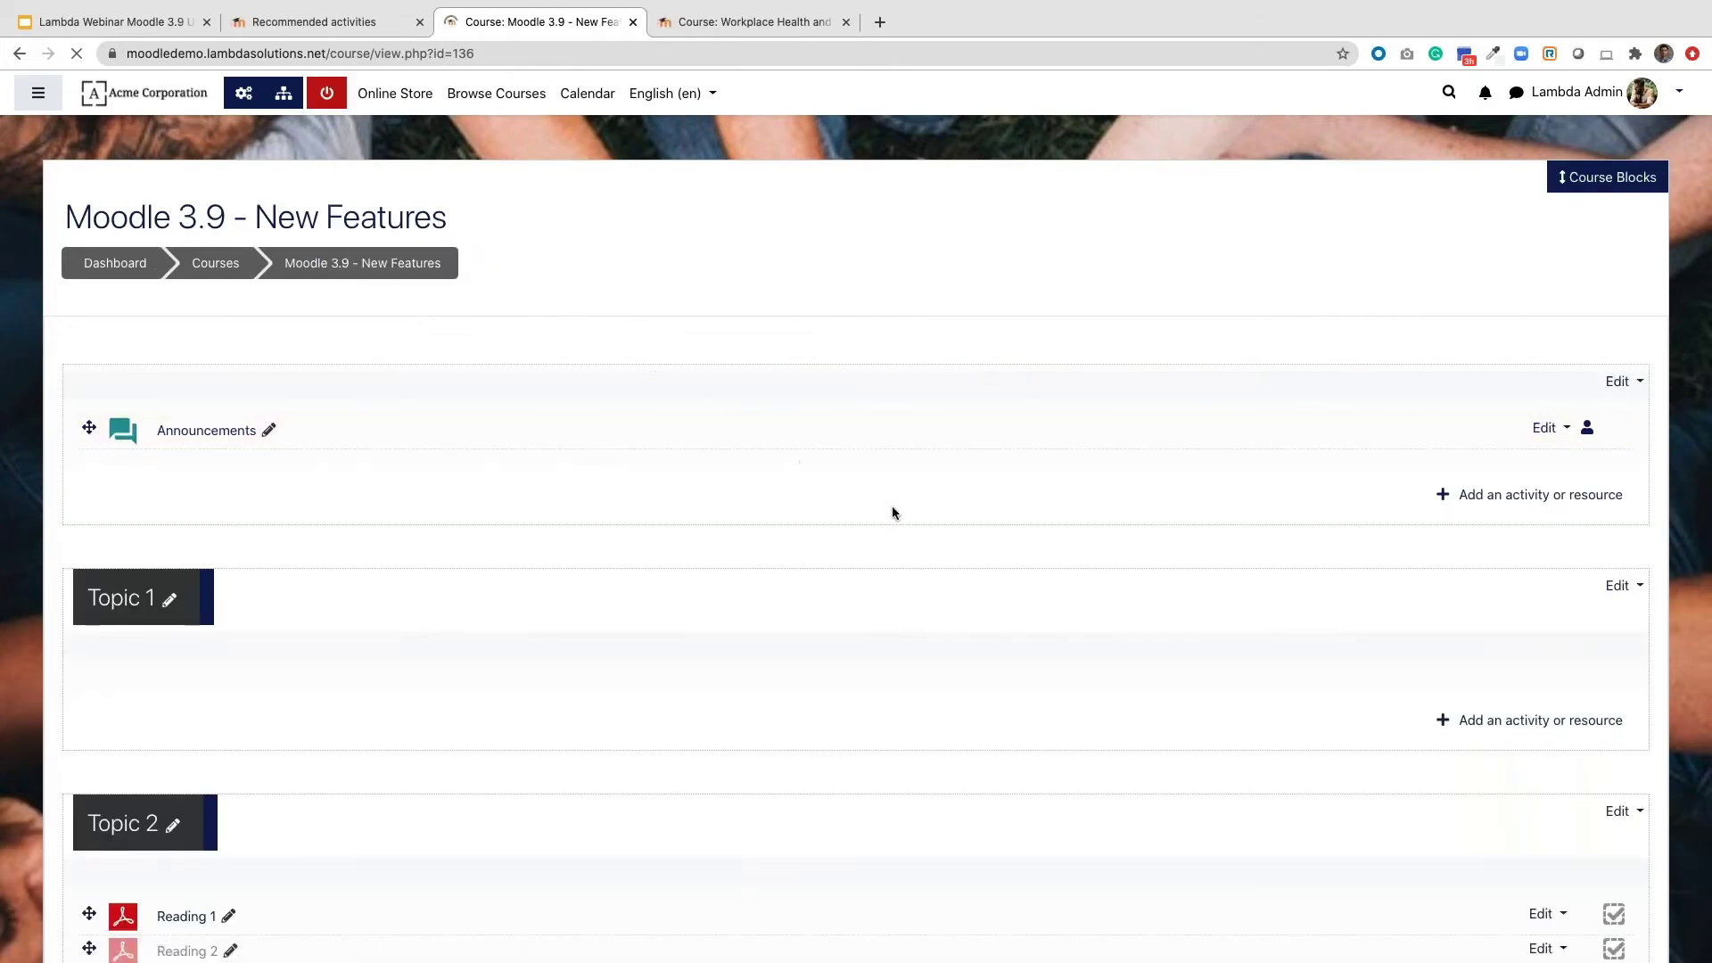
pyautogui.scroll(-1, 907, 514)
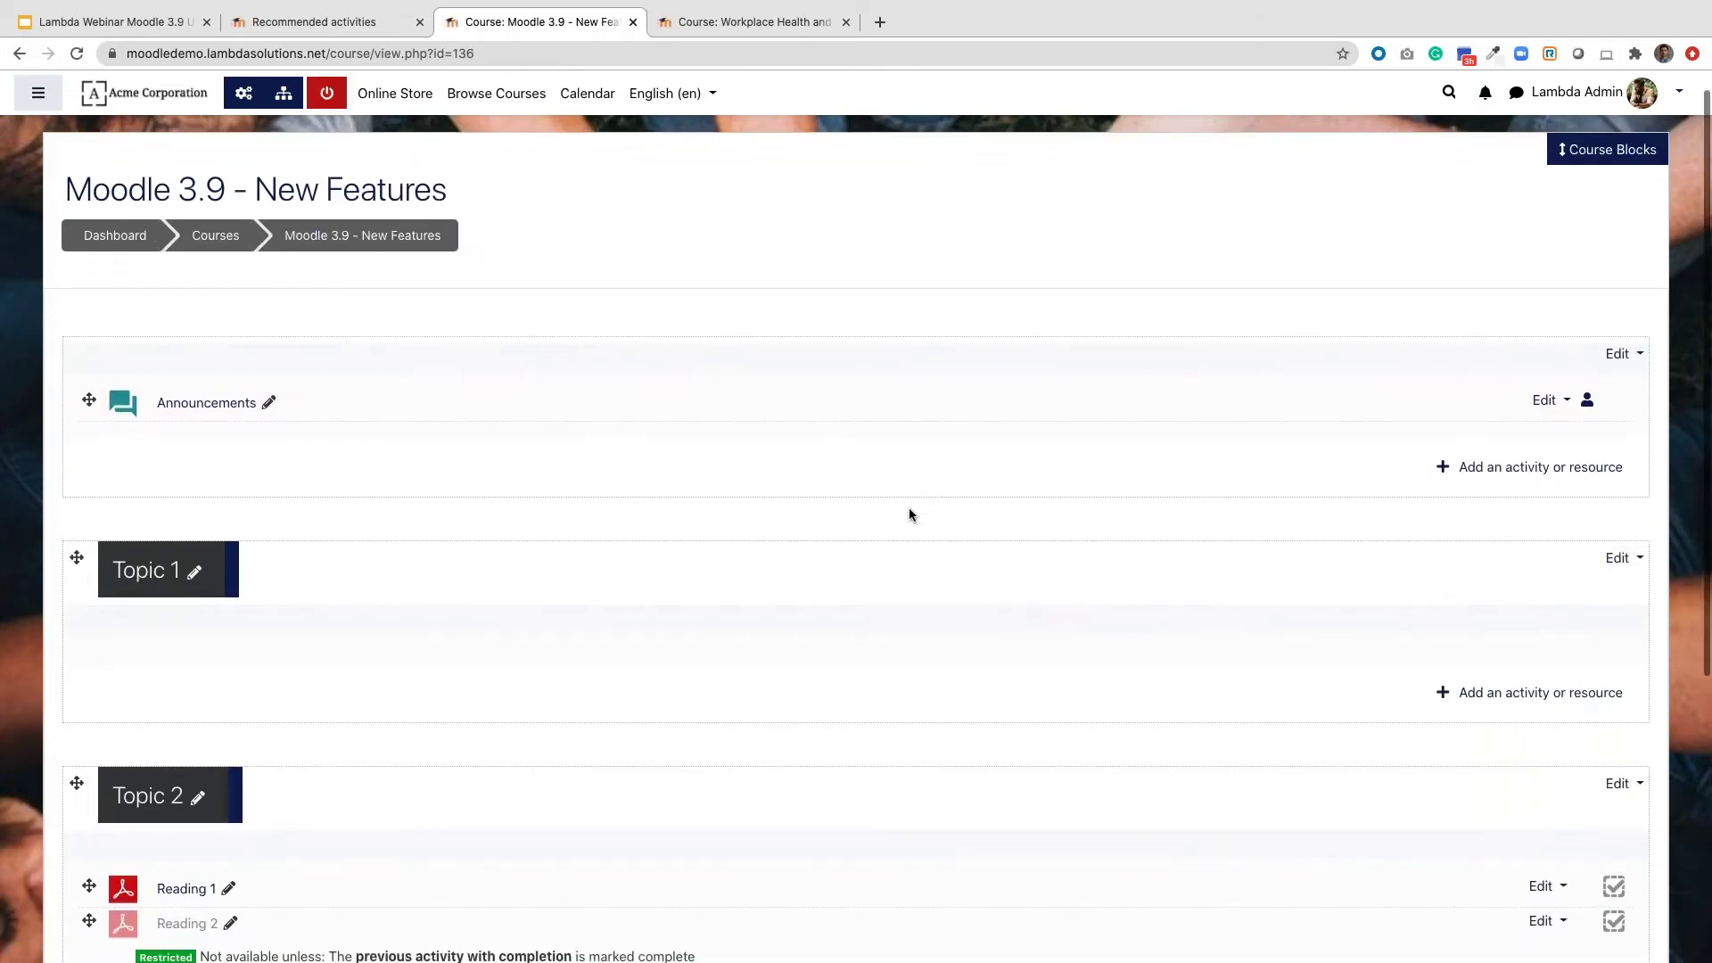
pyautogui.click(1547, 675)
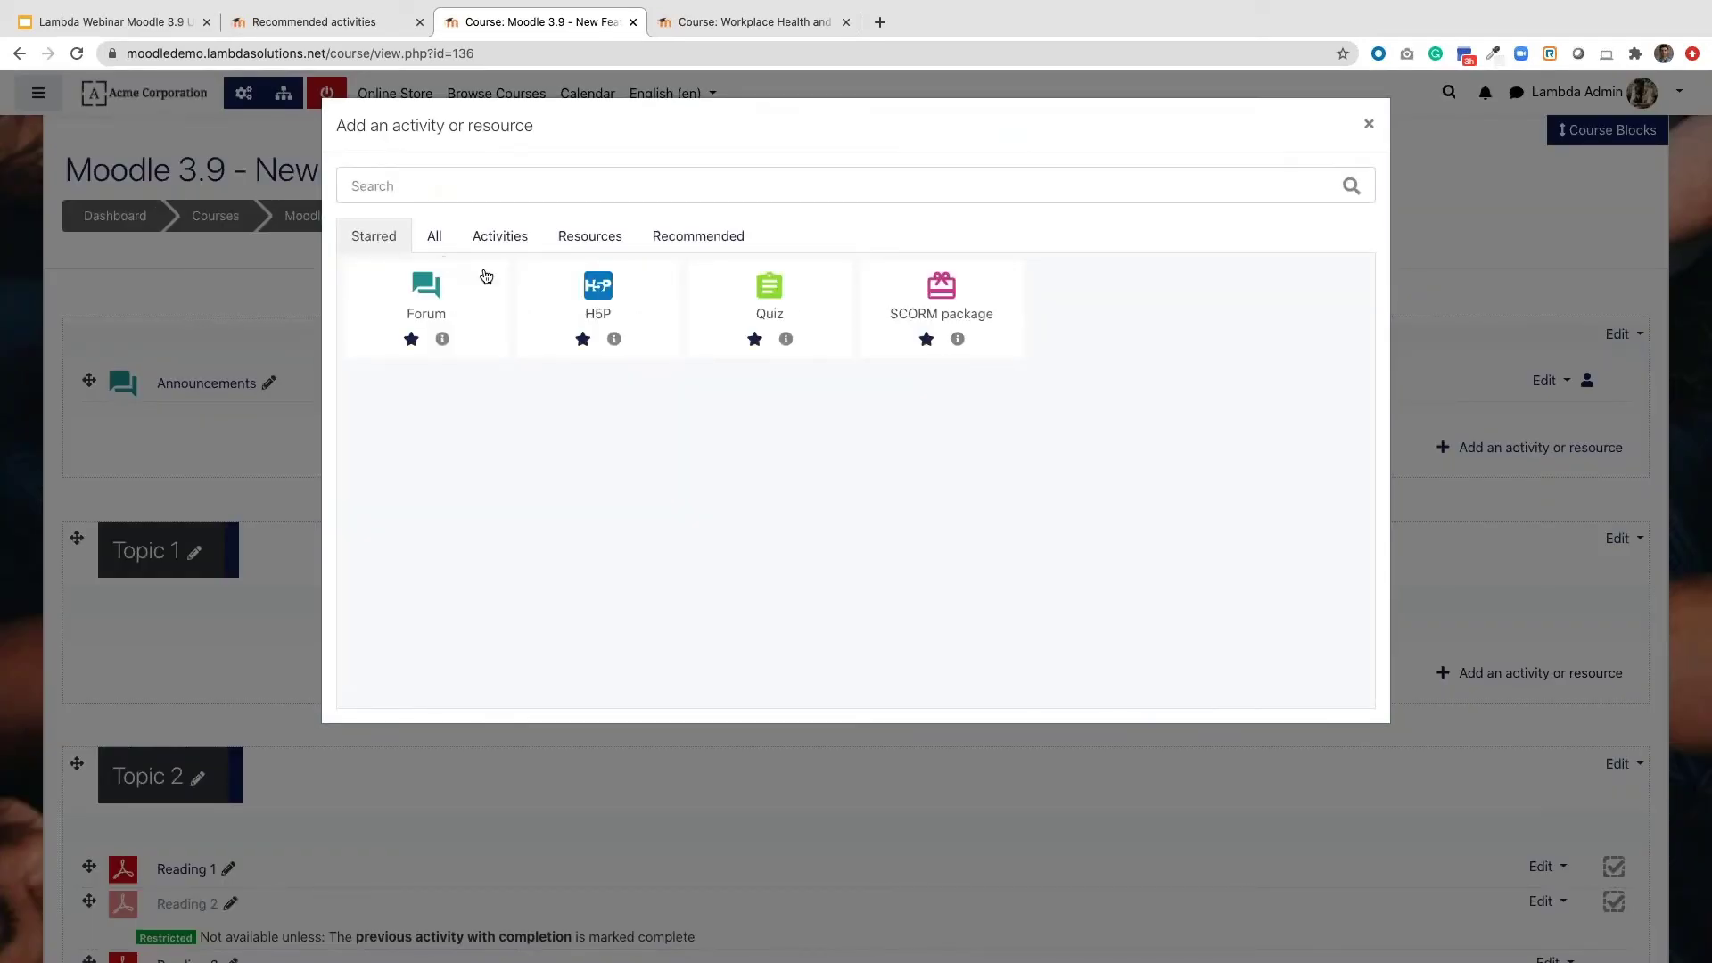
pyautogui.click(613, 305)
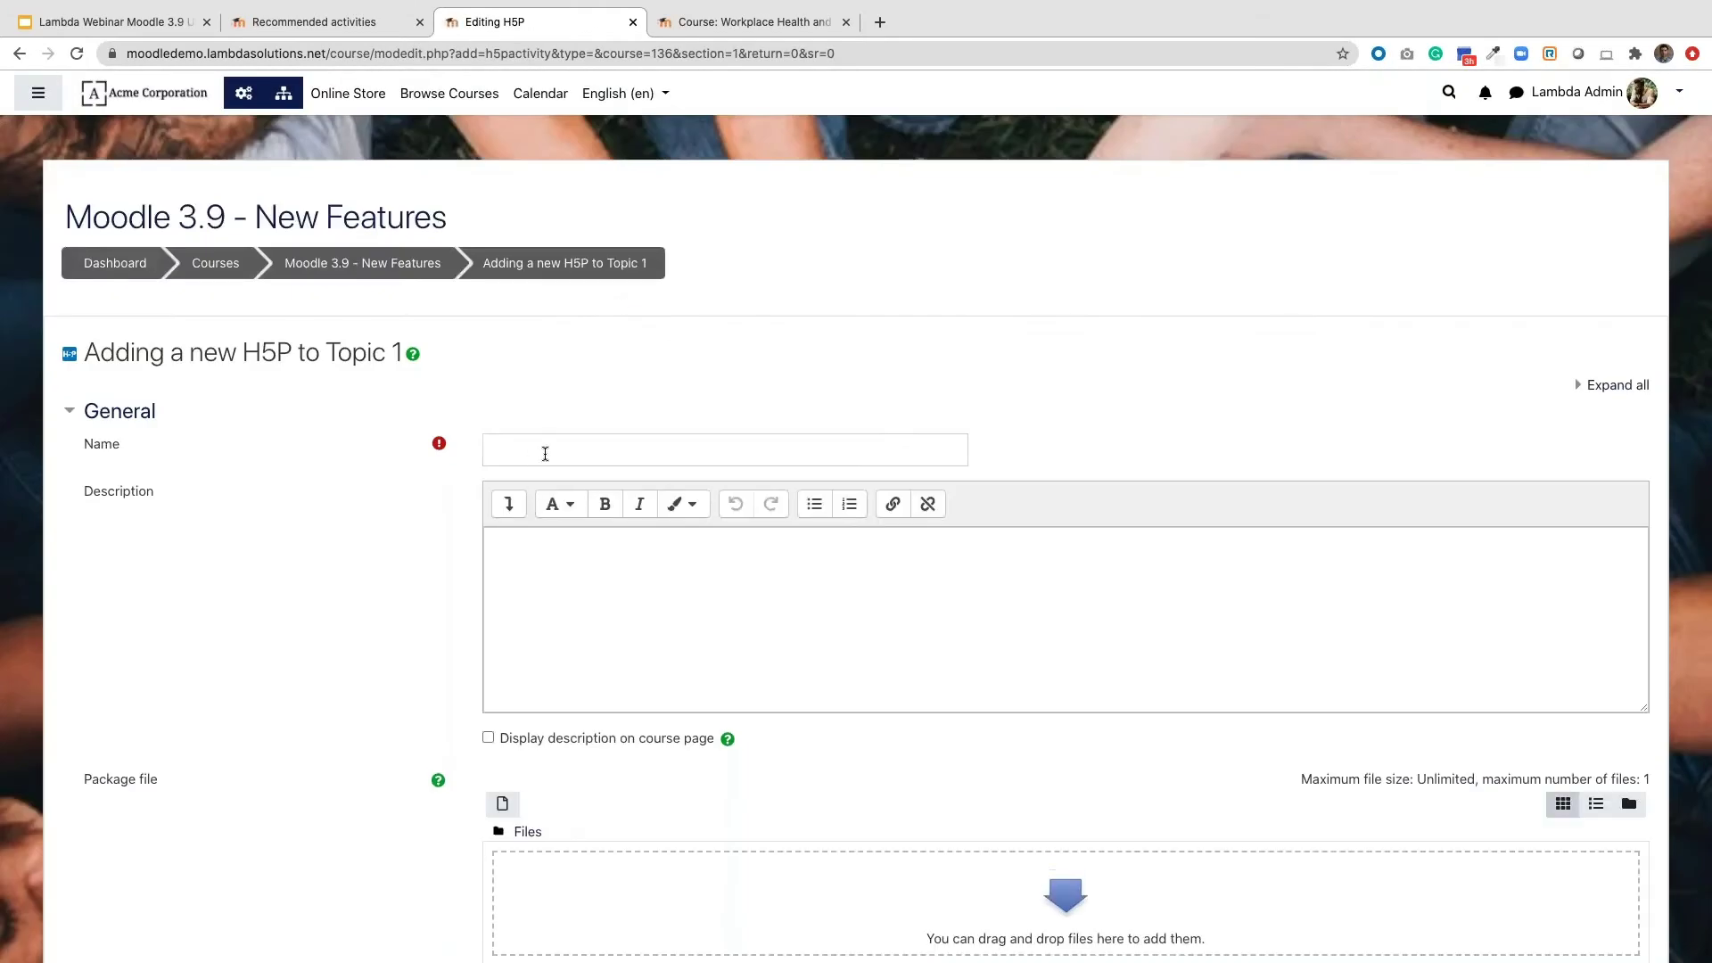
# Name the new H5P activity "H5P Presentation" and leave its description empty
pyautogui.scroll(-1, 551, 437)
pyautogui.click(550, 408)
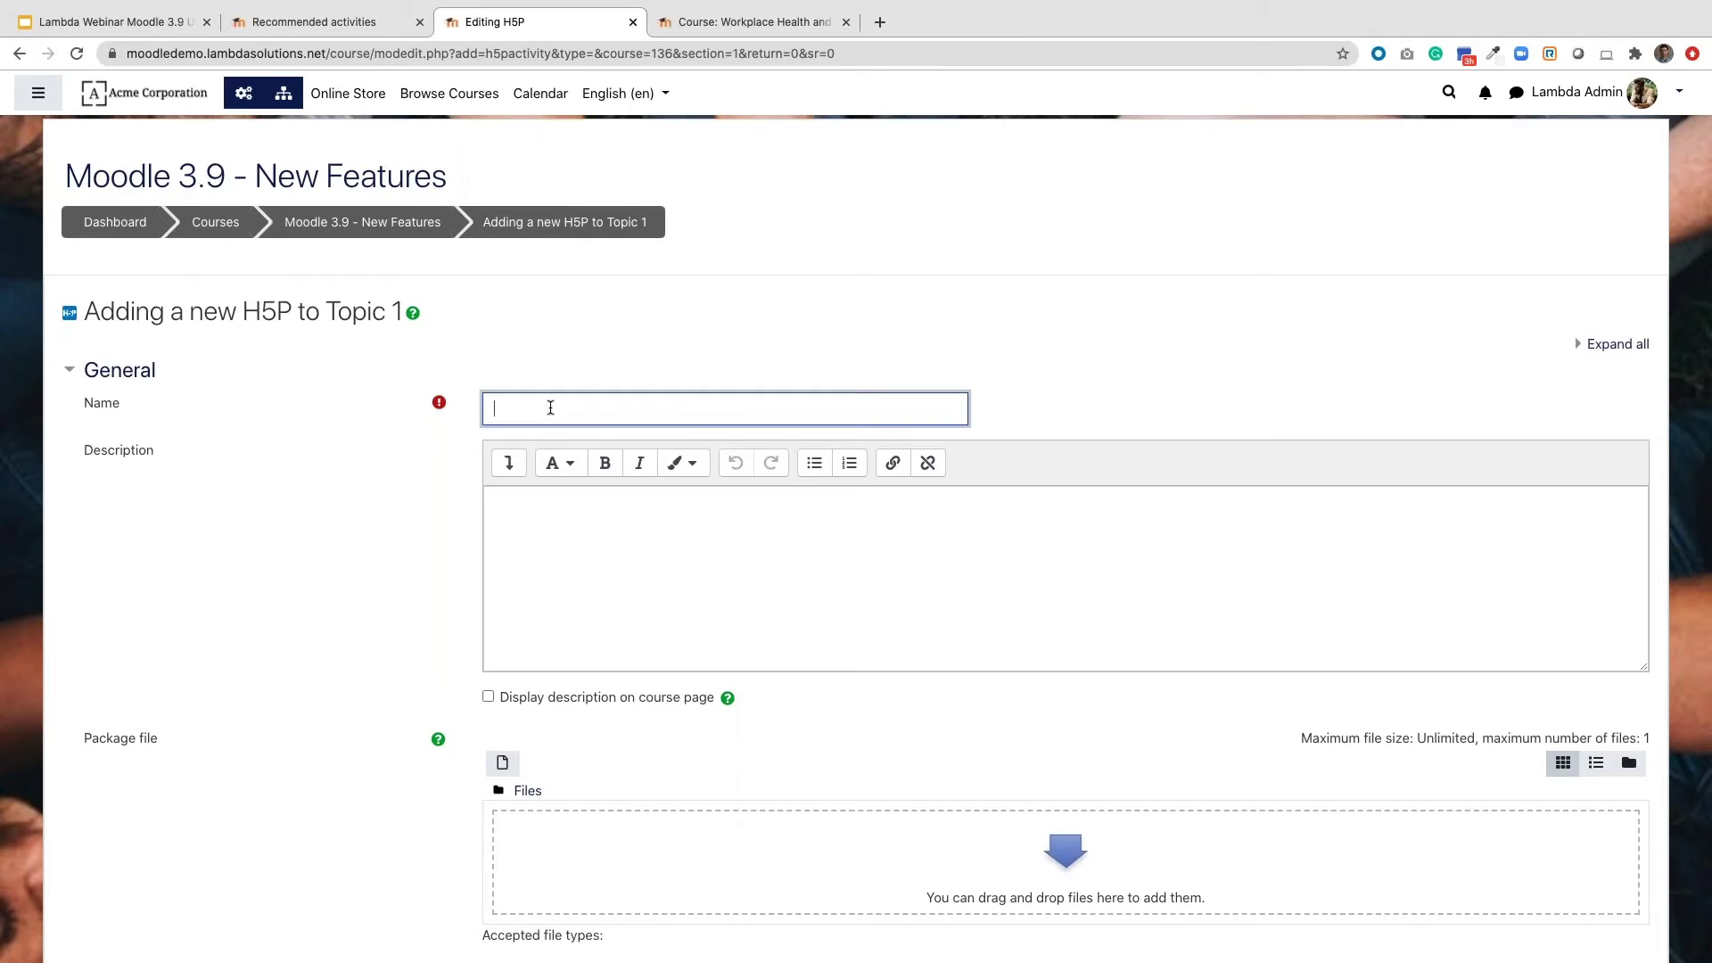
pyautogui.write('H5P Pr')
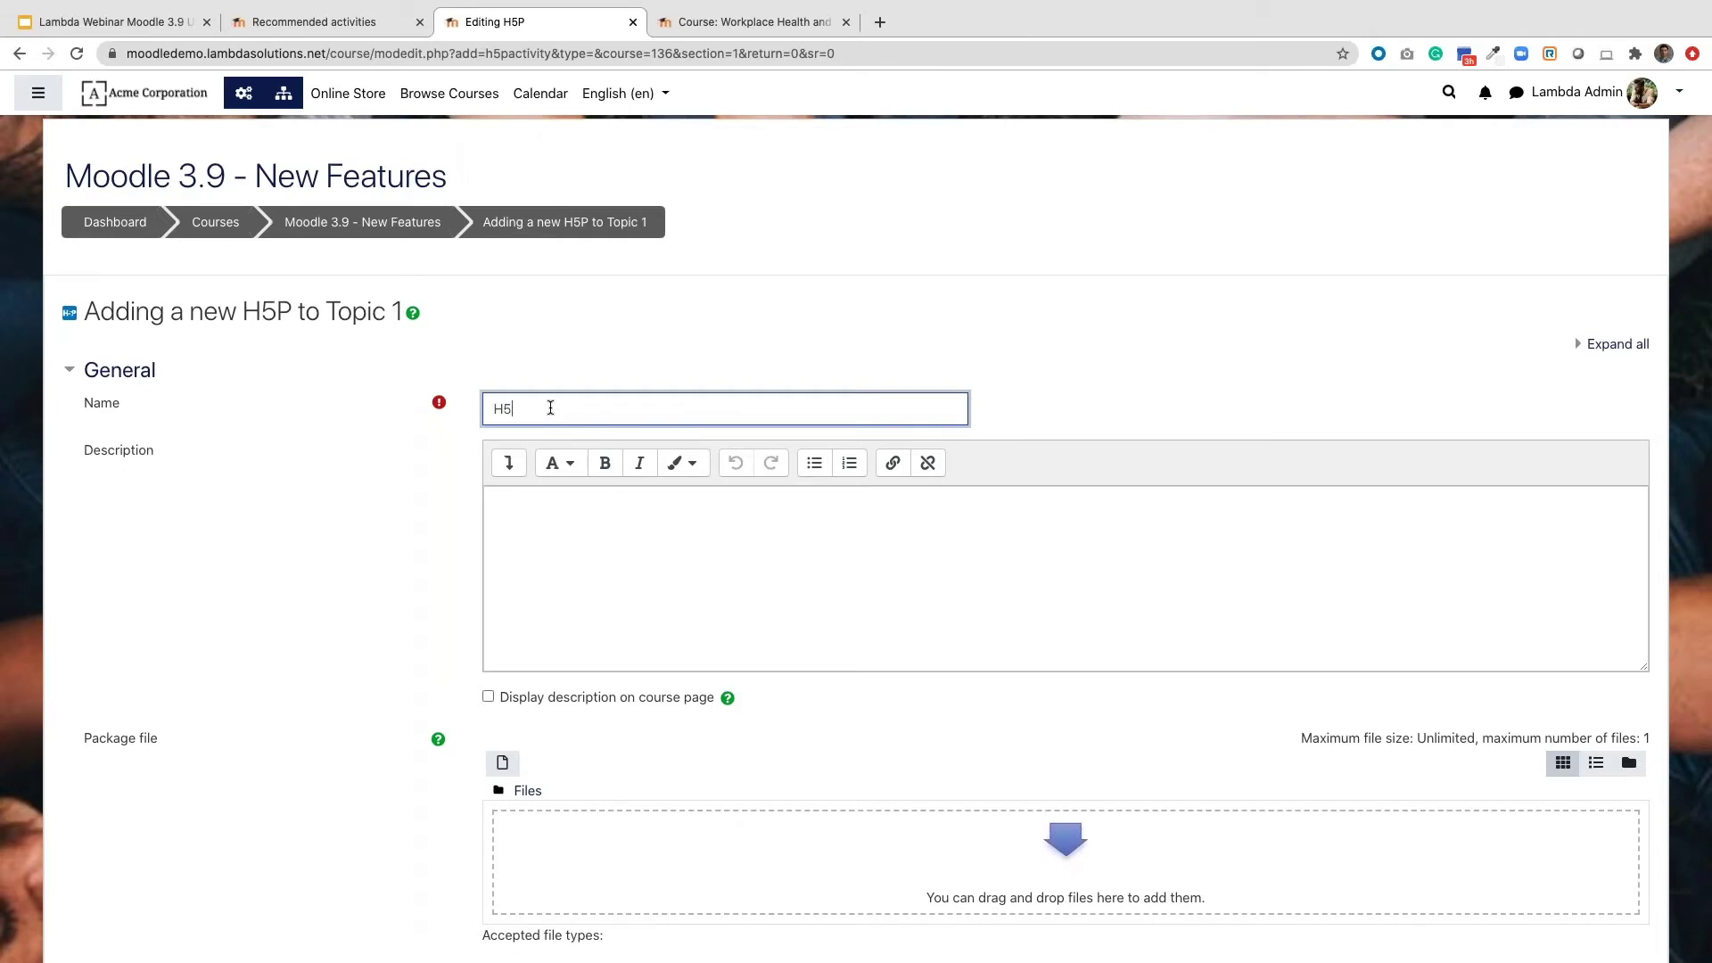
pyautogui.write('esentatin')
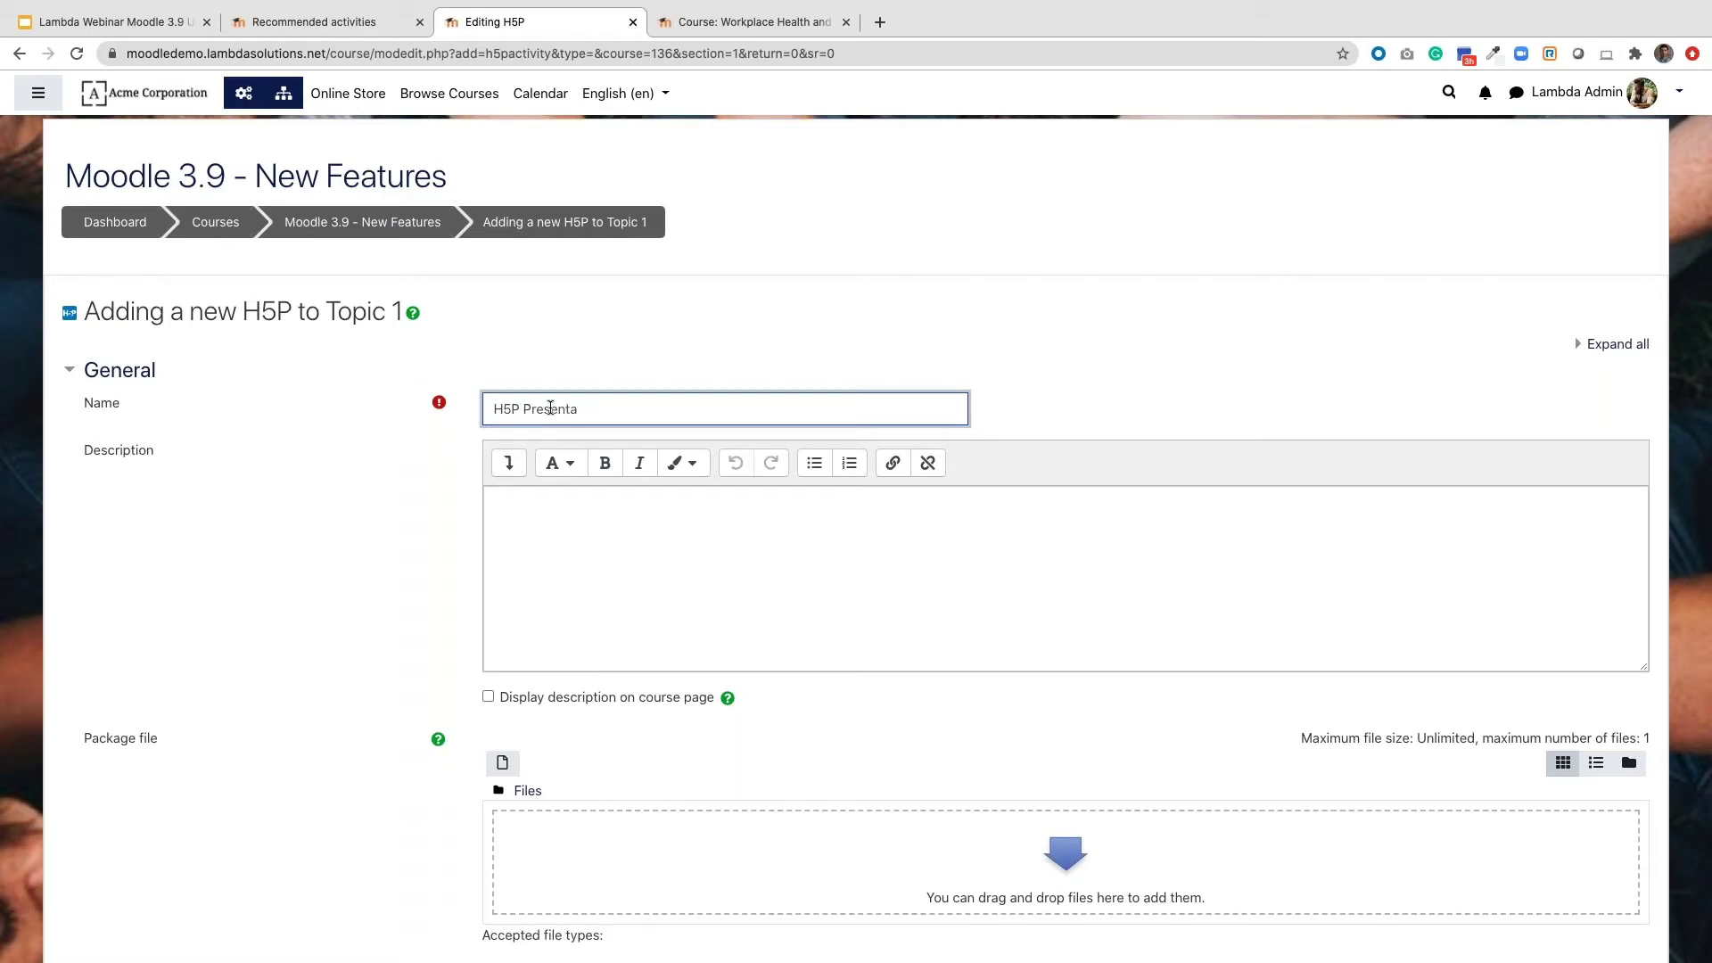
pyautogui.press('BackSpace')
pyautogui.write('ation')
pyautogui.click(671, 575)
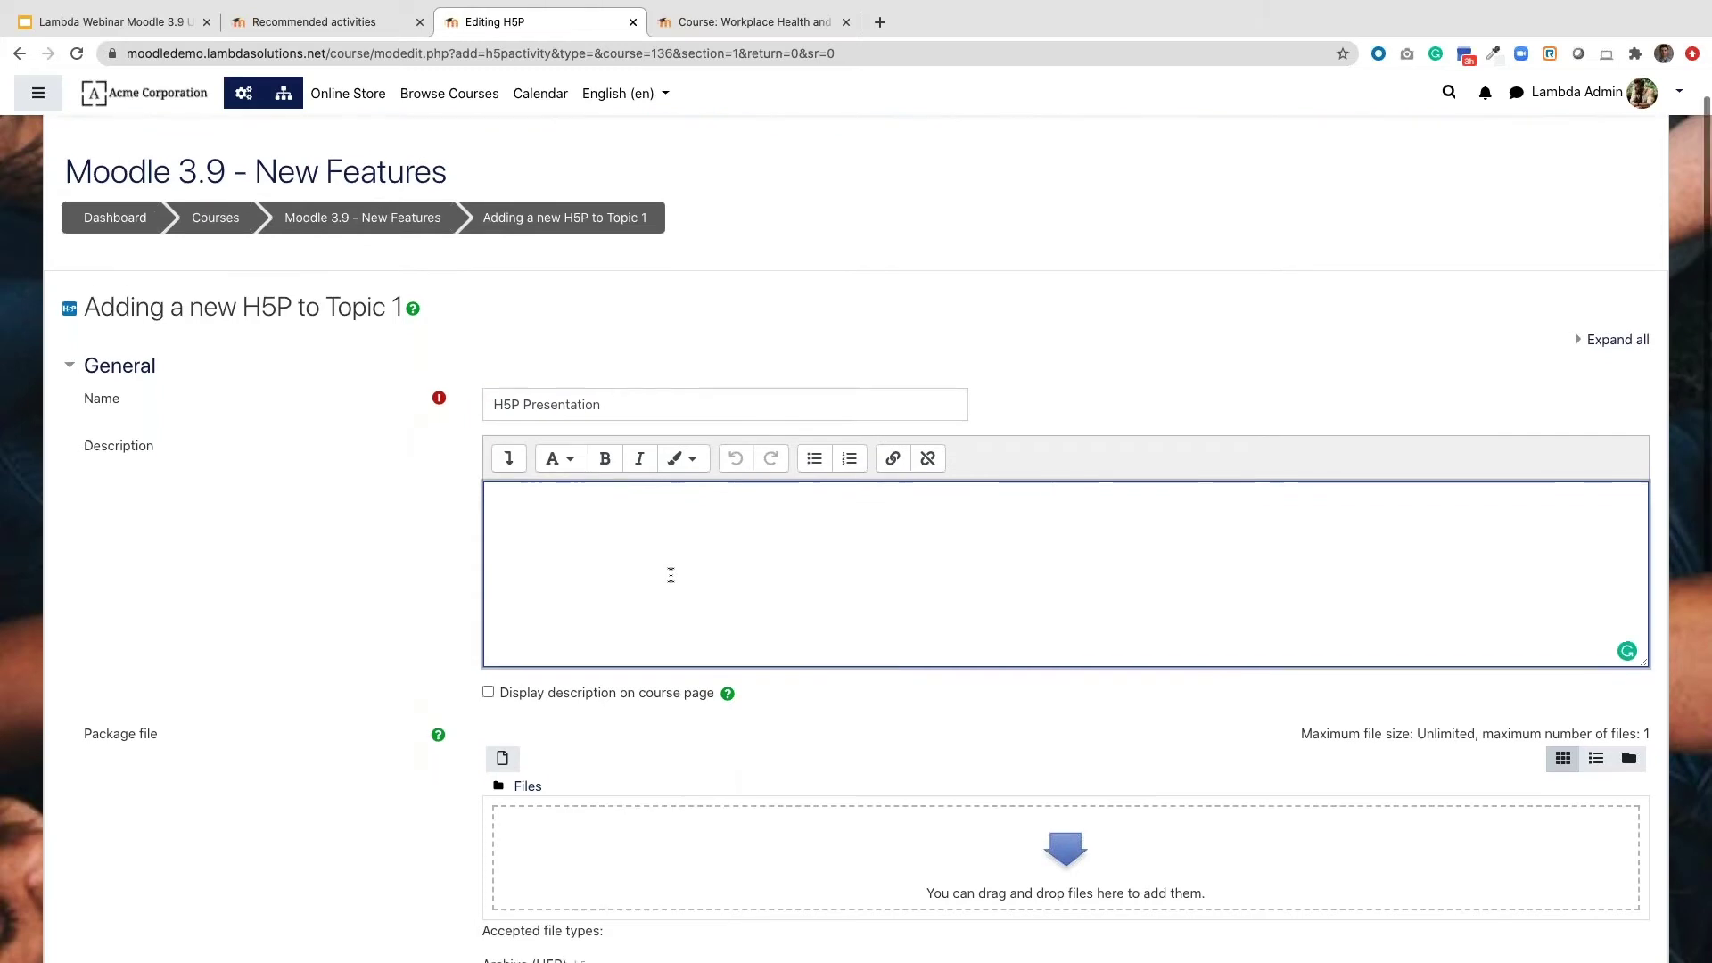
# Add pci-security-17.h5p from the content bank as the activity's package file, linked as an alias/shortcut instead of a copy
pyautogui.scroll(-3, 670, 575)
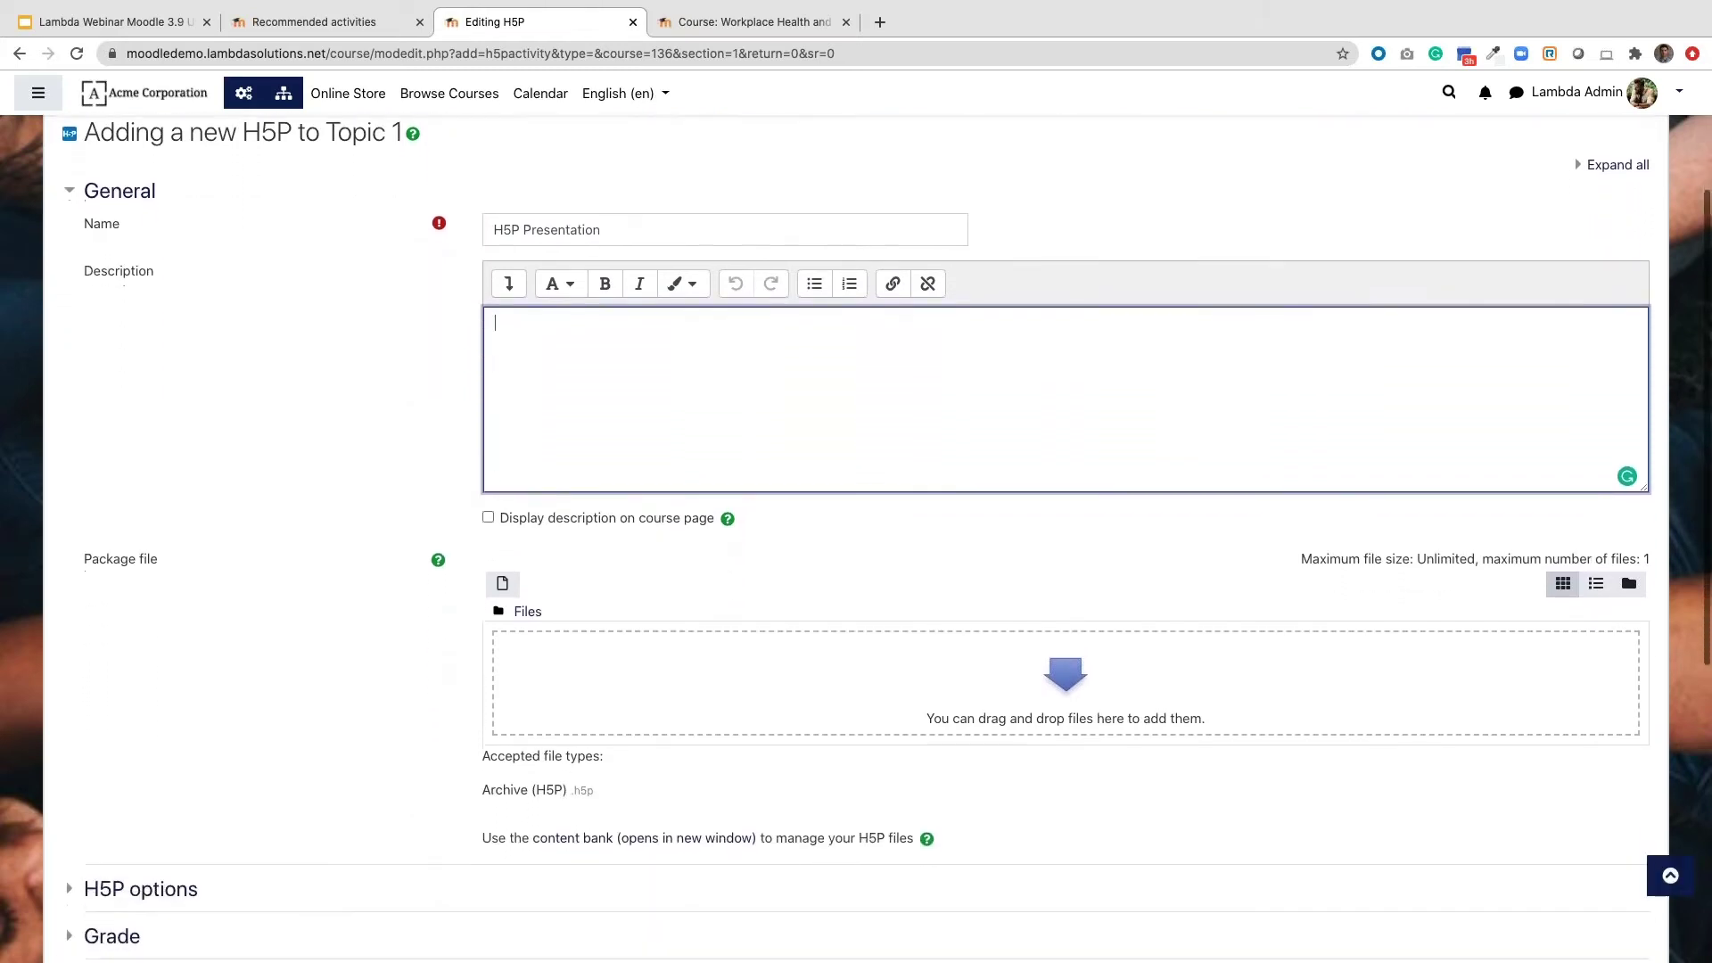
pyautogui.scroll(-3, 856, 530)
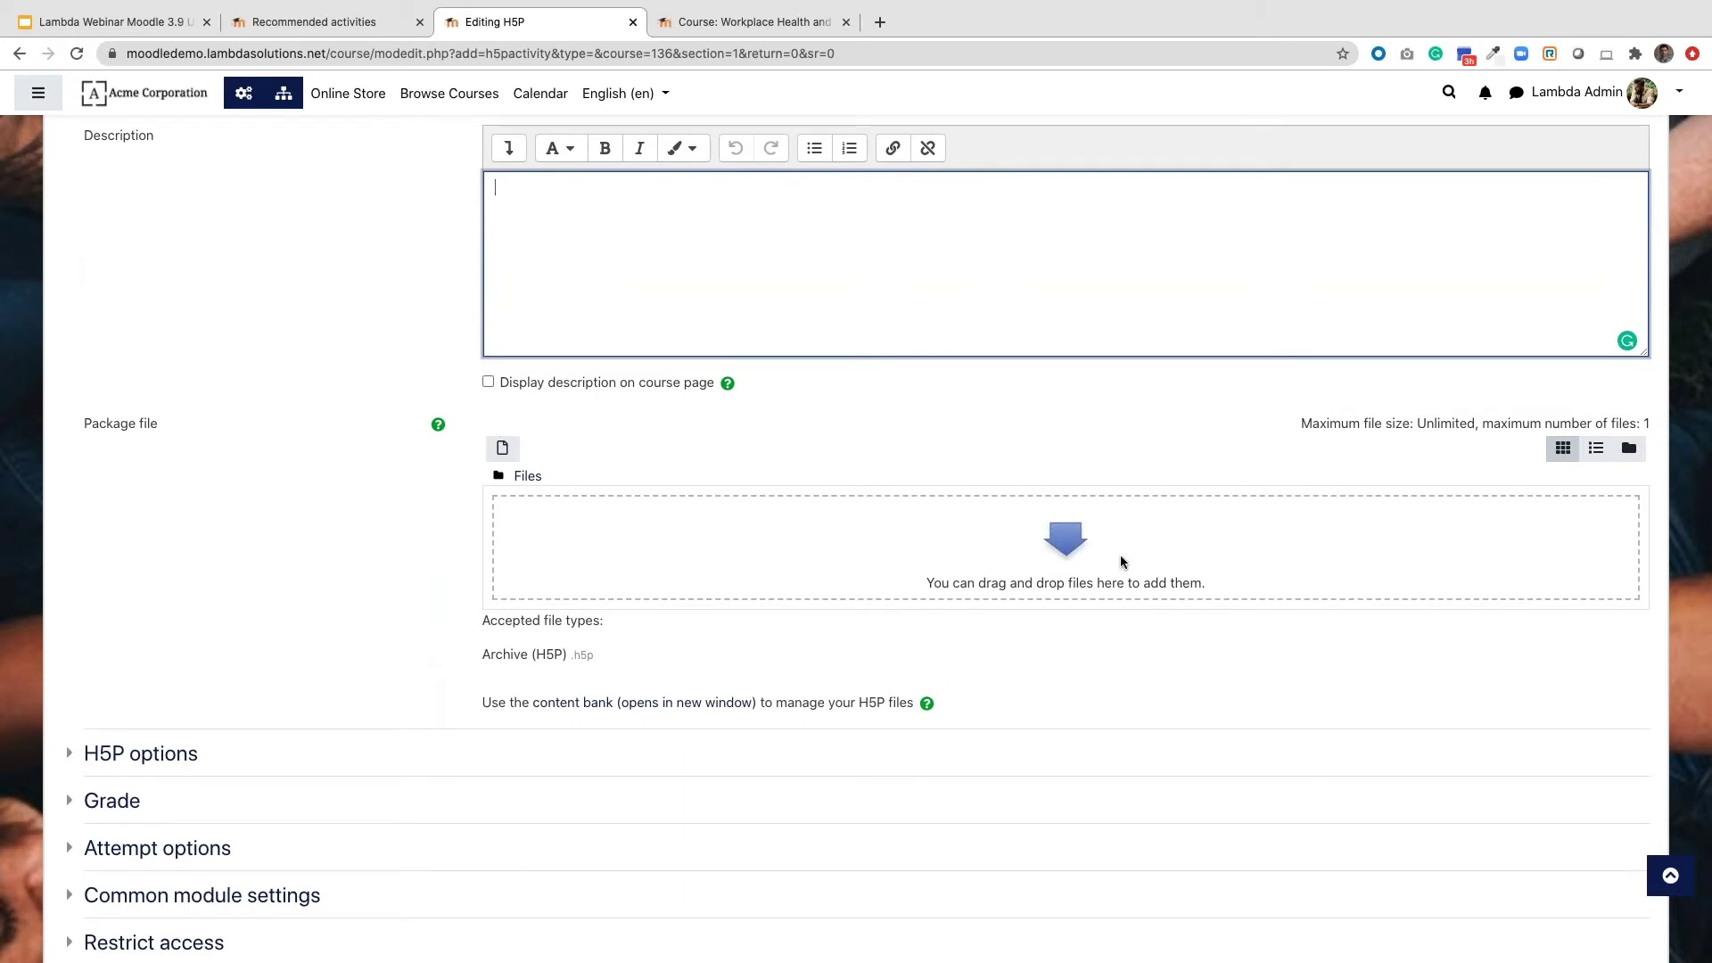
pyautogui.scroll(-1, 1121, 558)
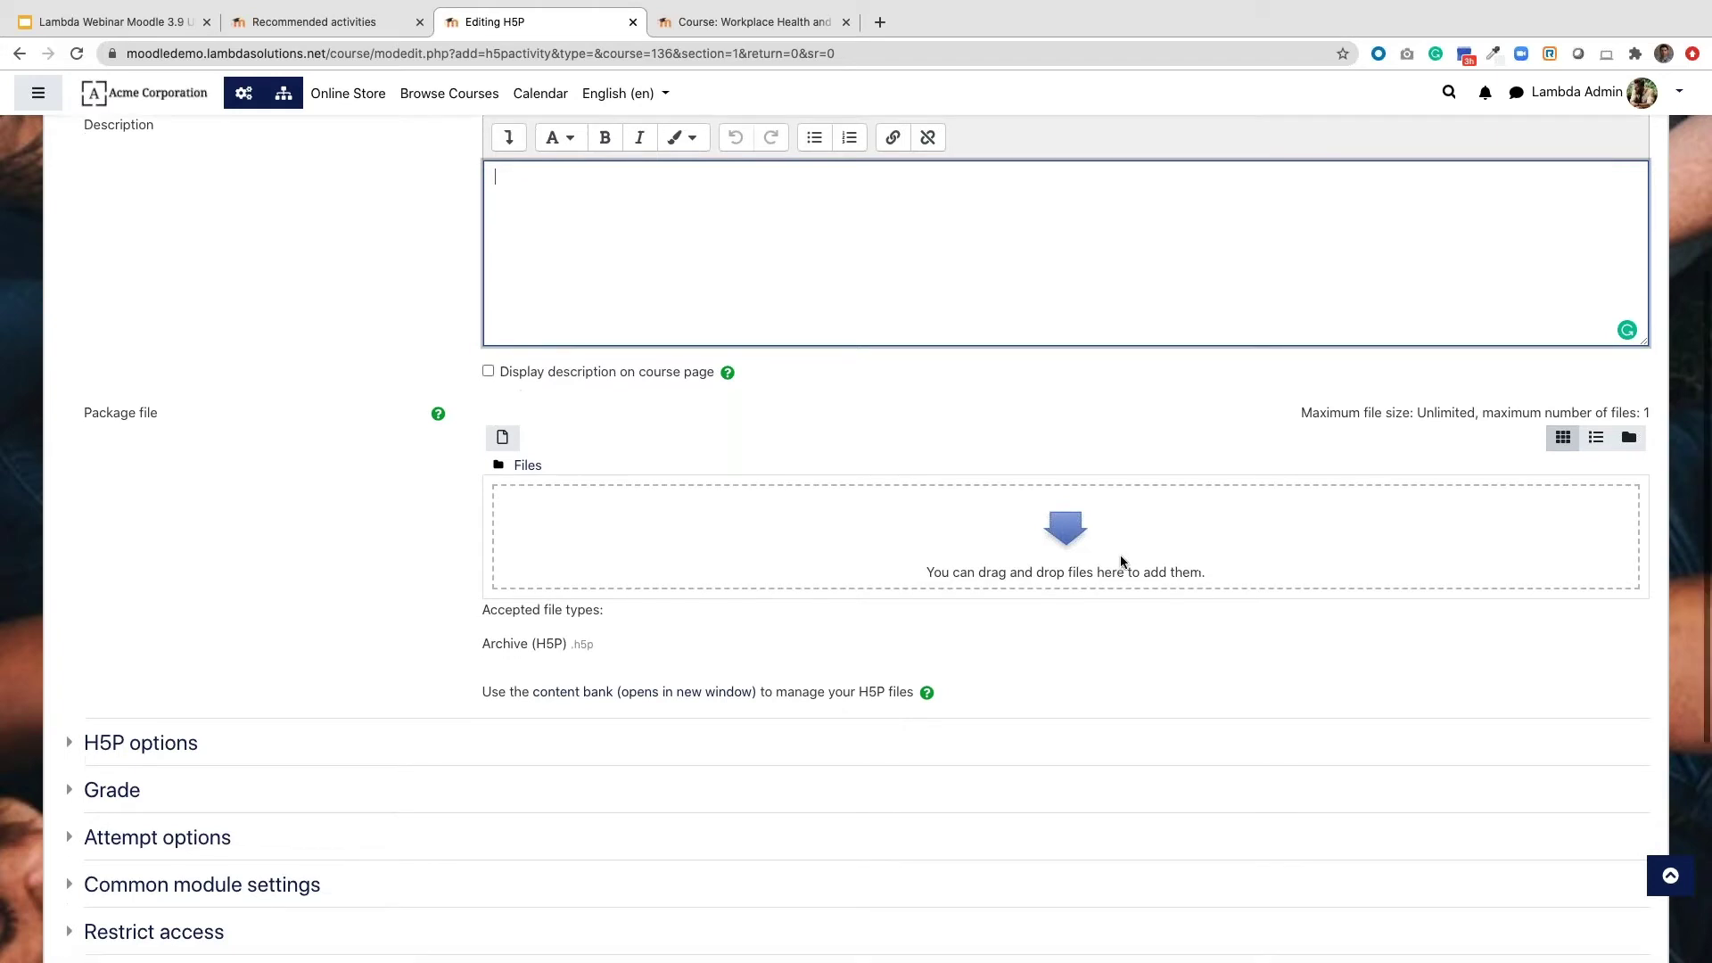
pyautogui.click(901, 435)
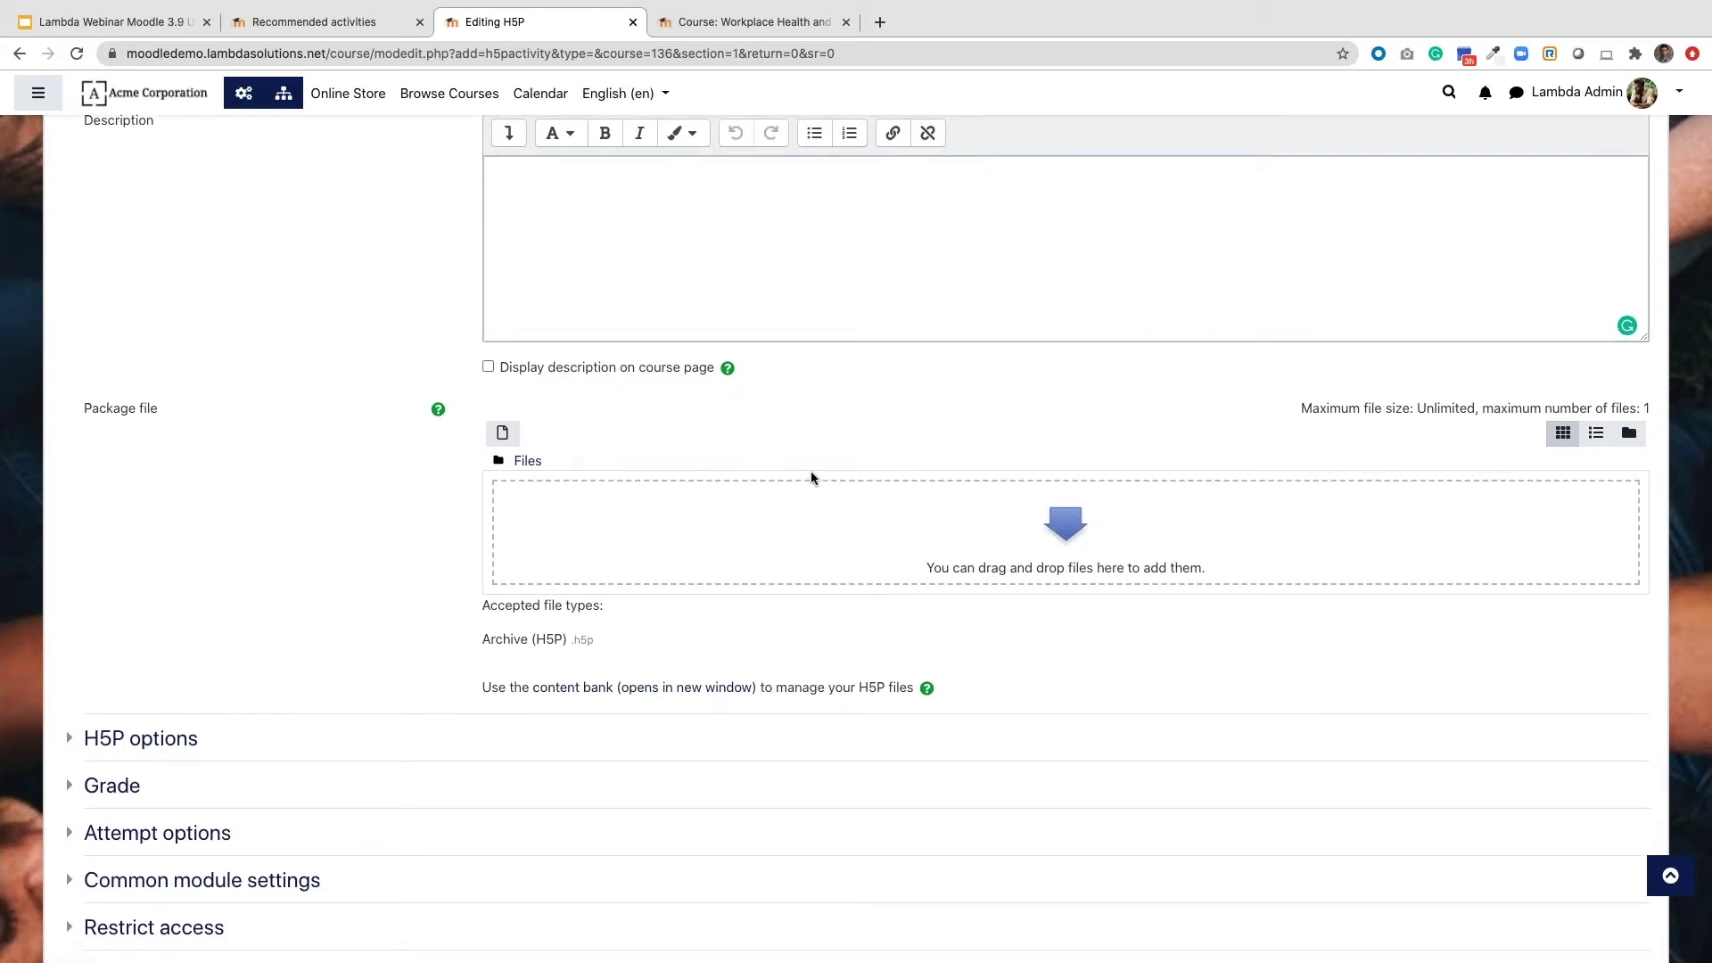
pyautogui.scroll(1, 831, 481)
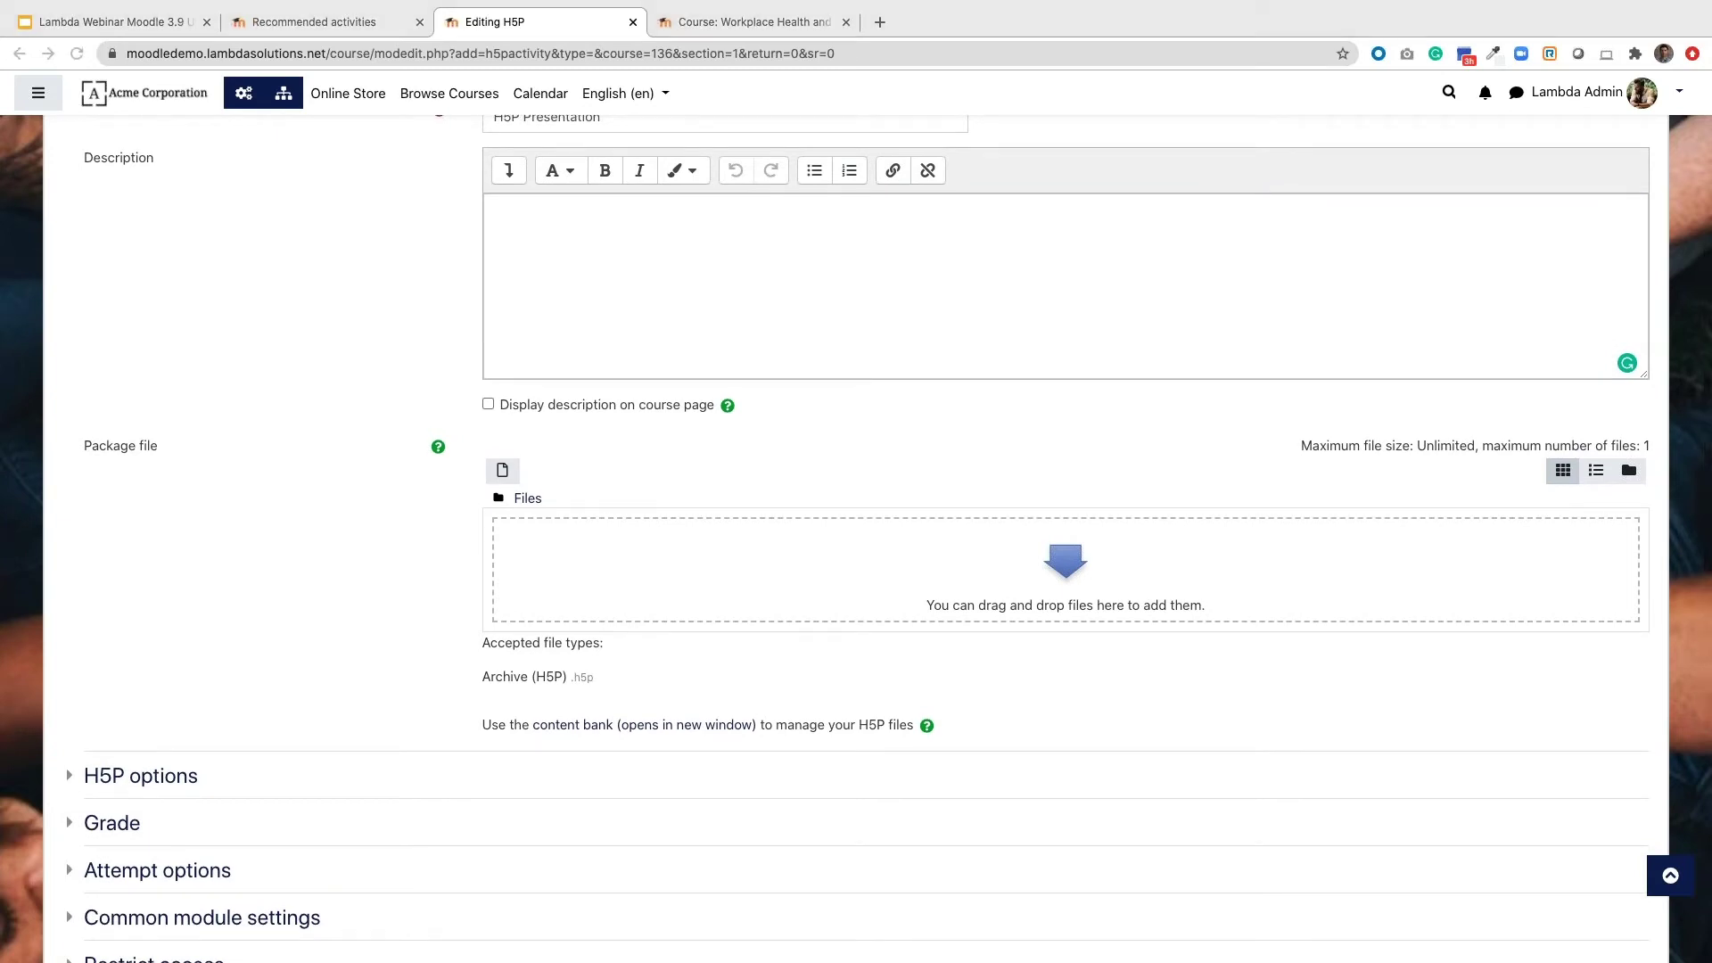
pyautogui.click(839, 453)
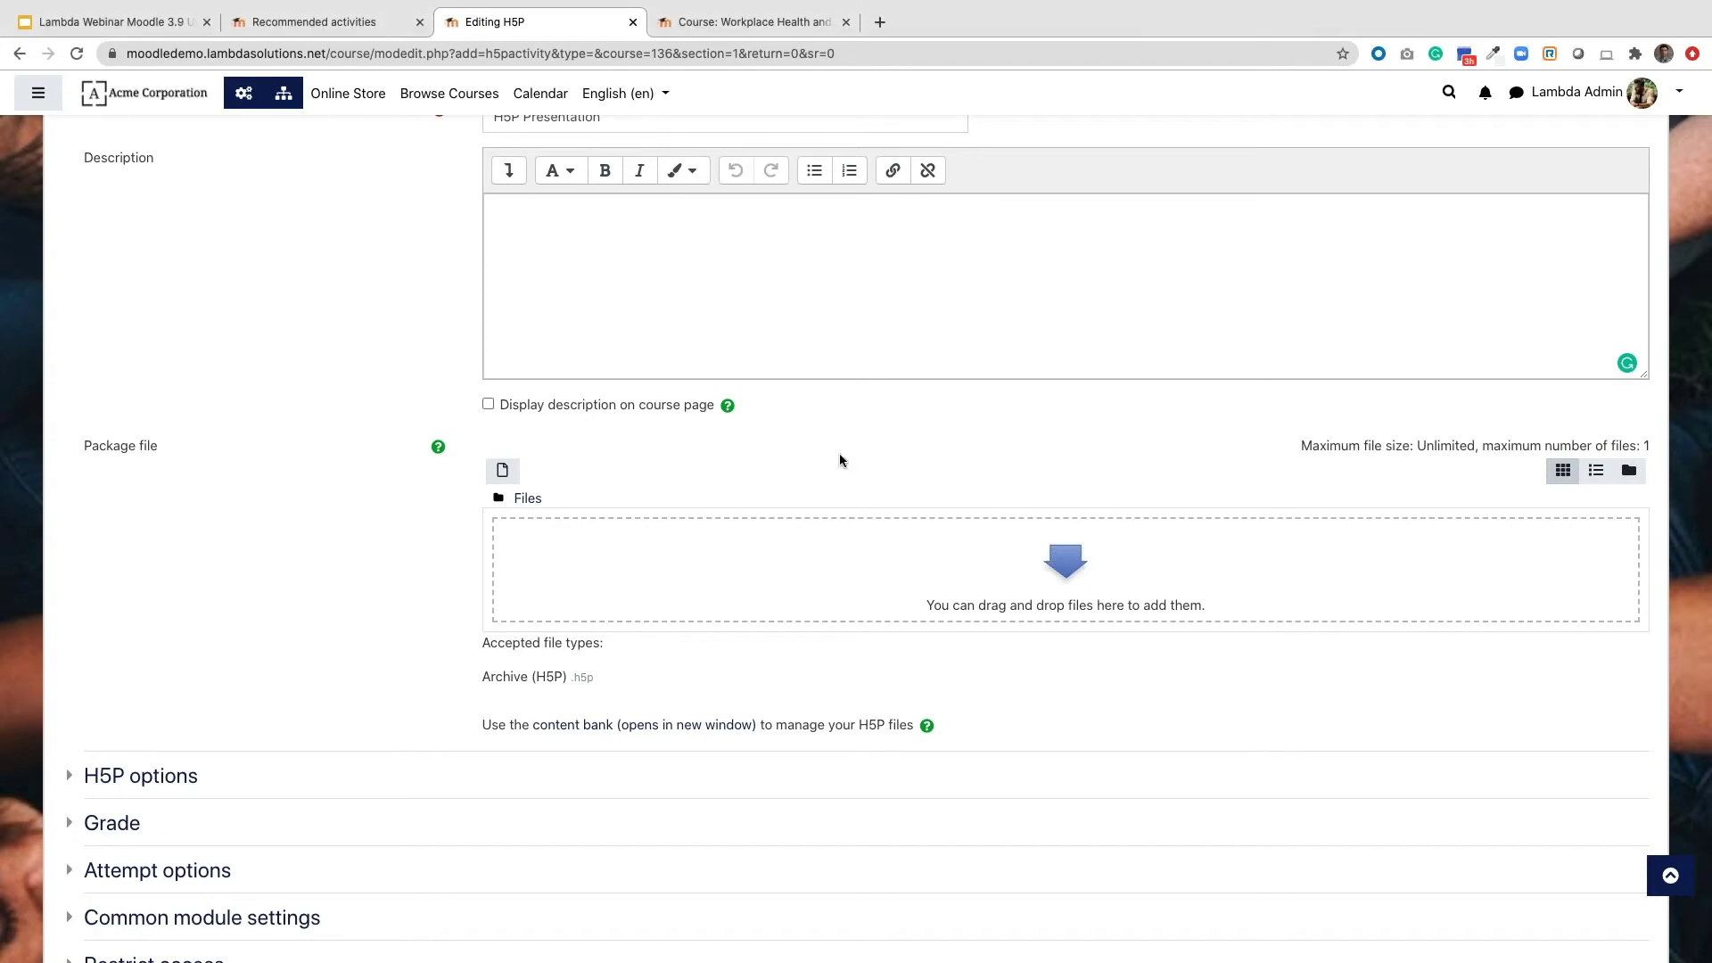
pyautogui.click(504, 473)
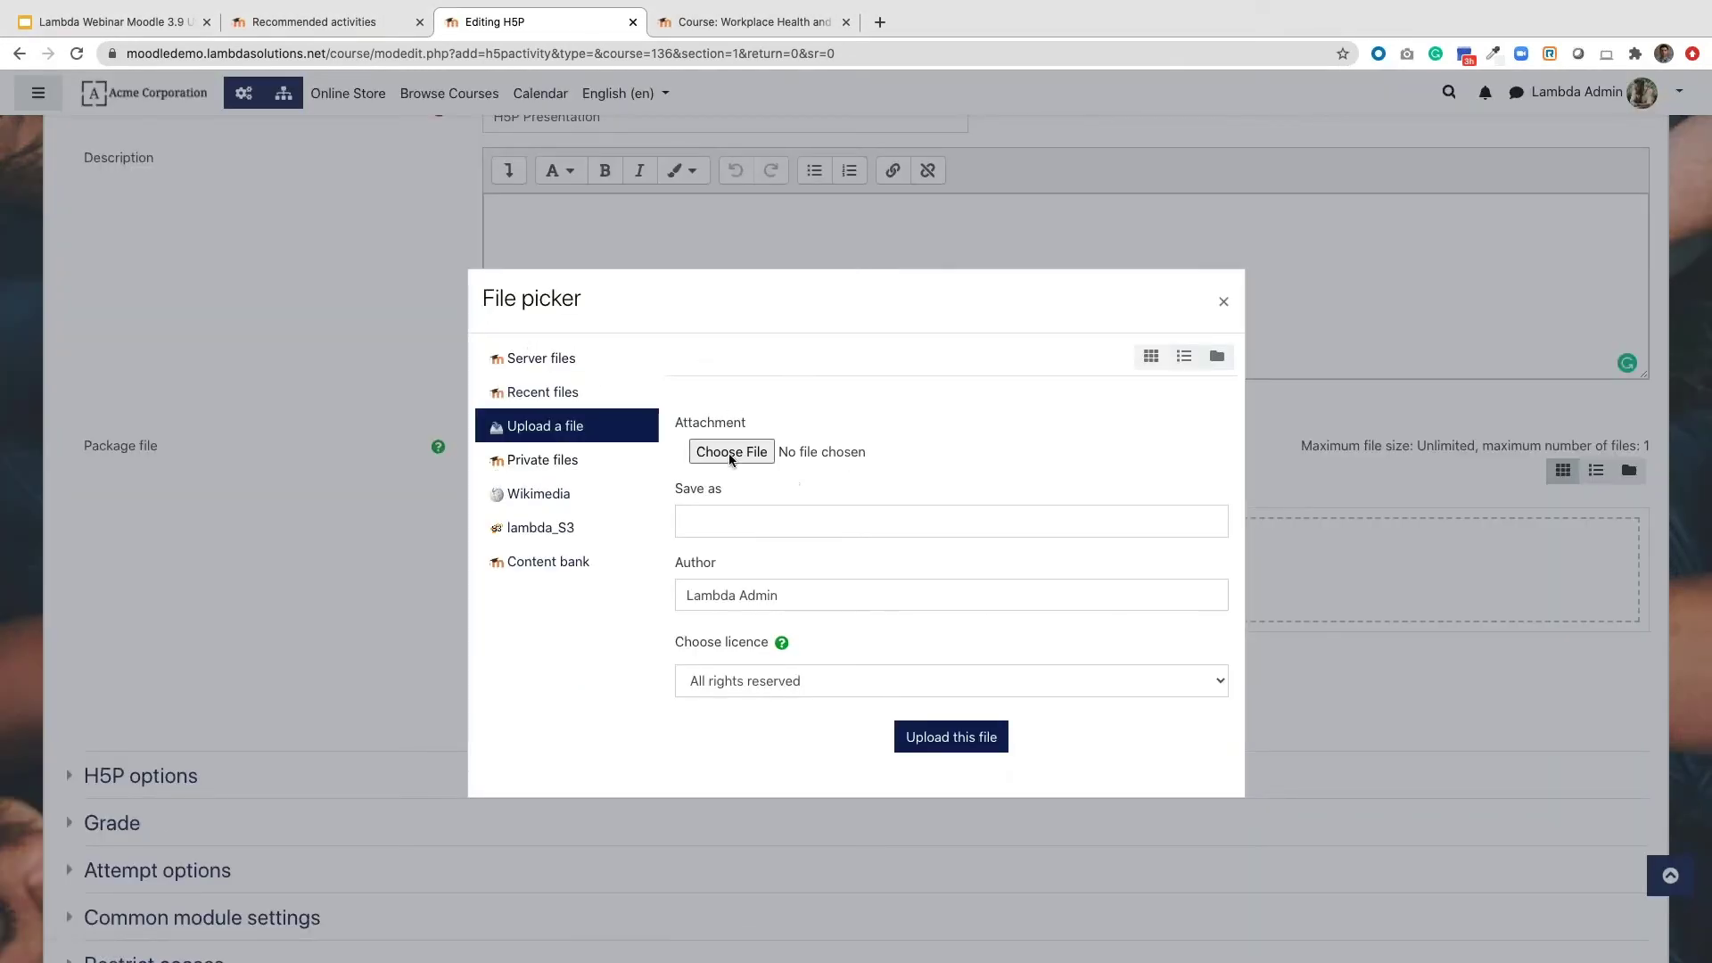
pyautogui.click(568, 565)
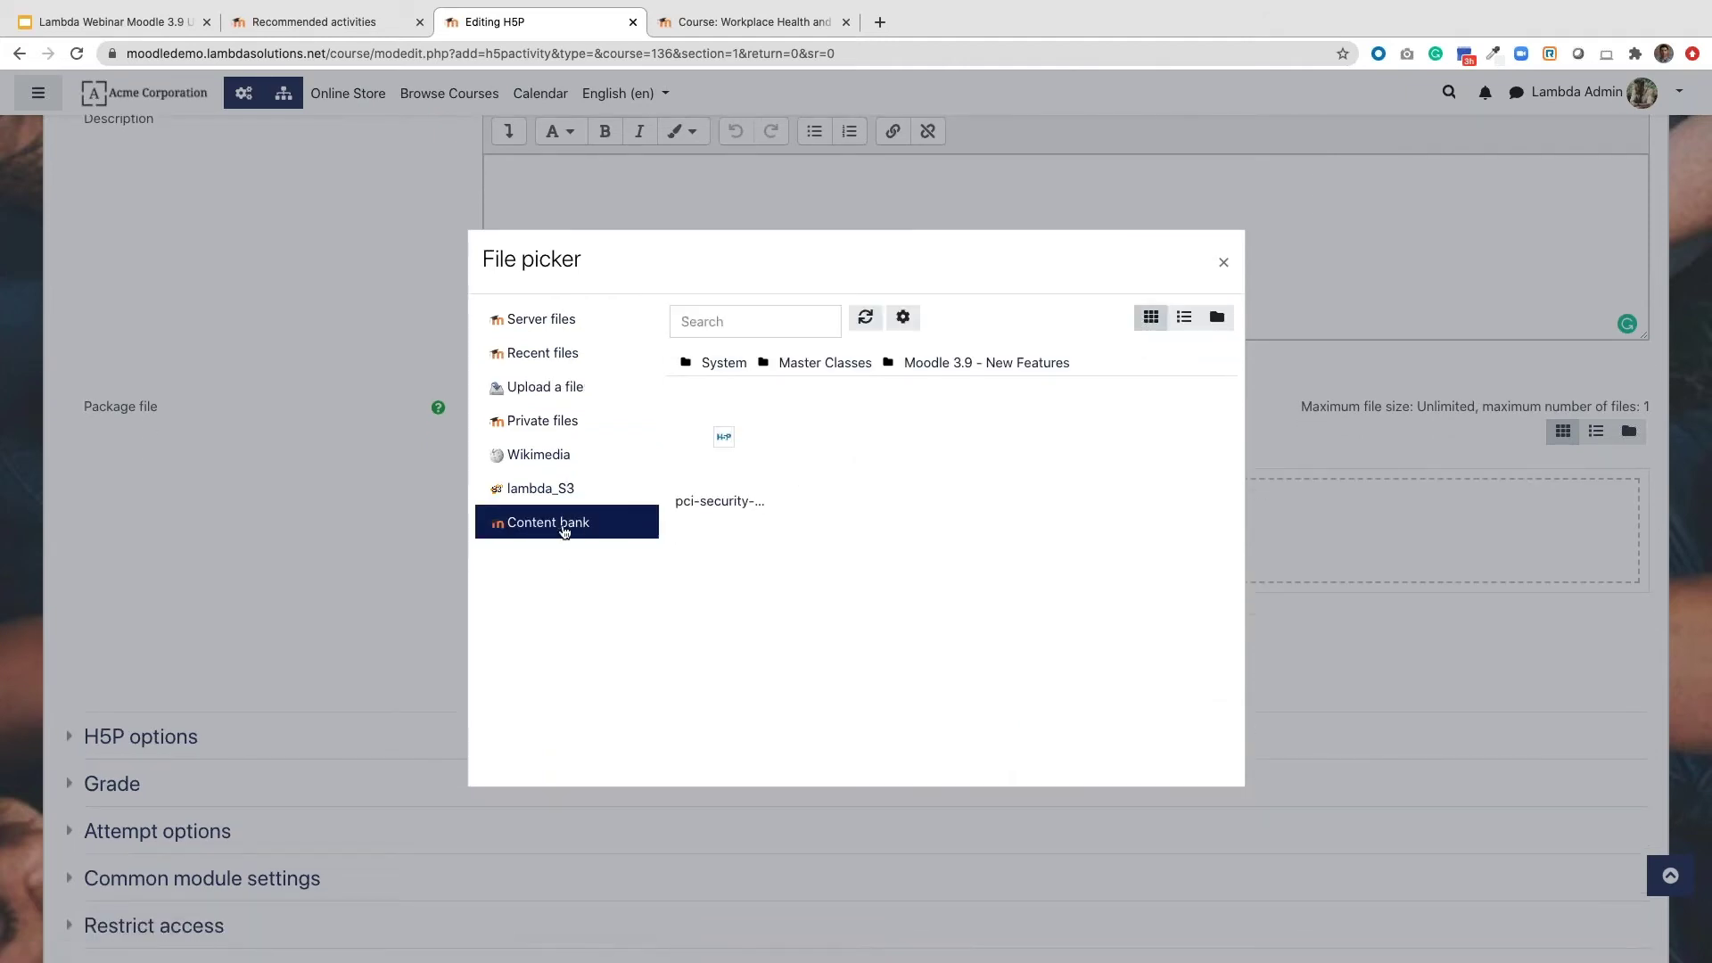
pyautogui.click(724, 439)
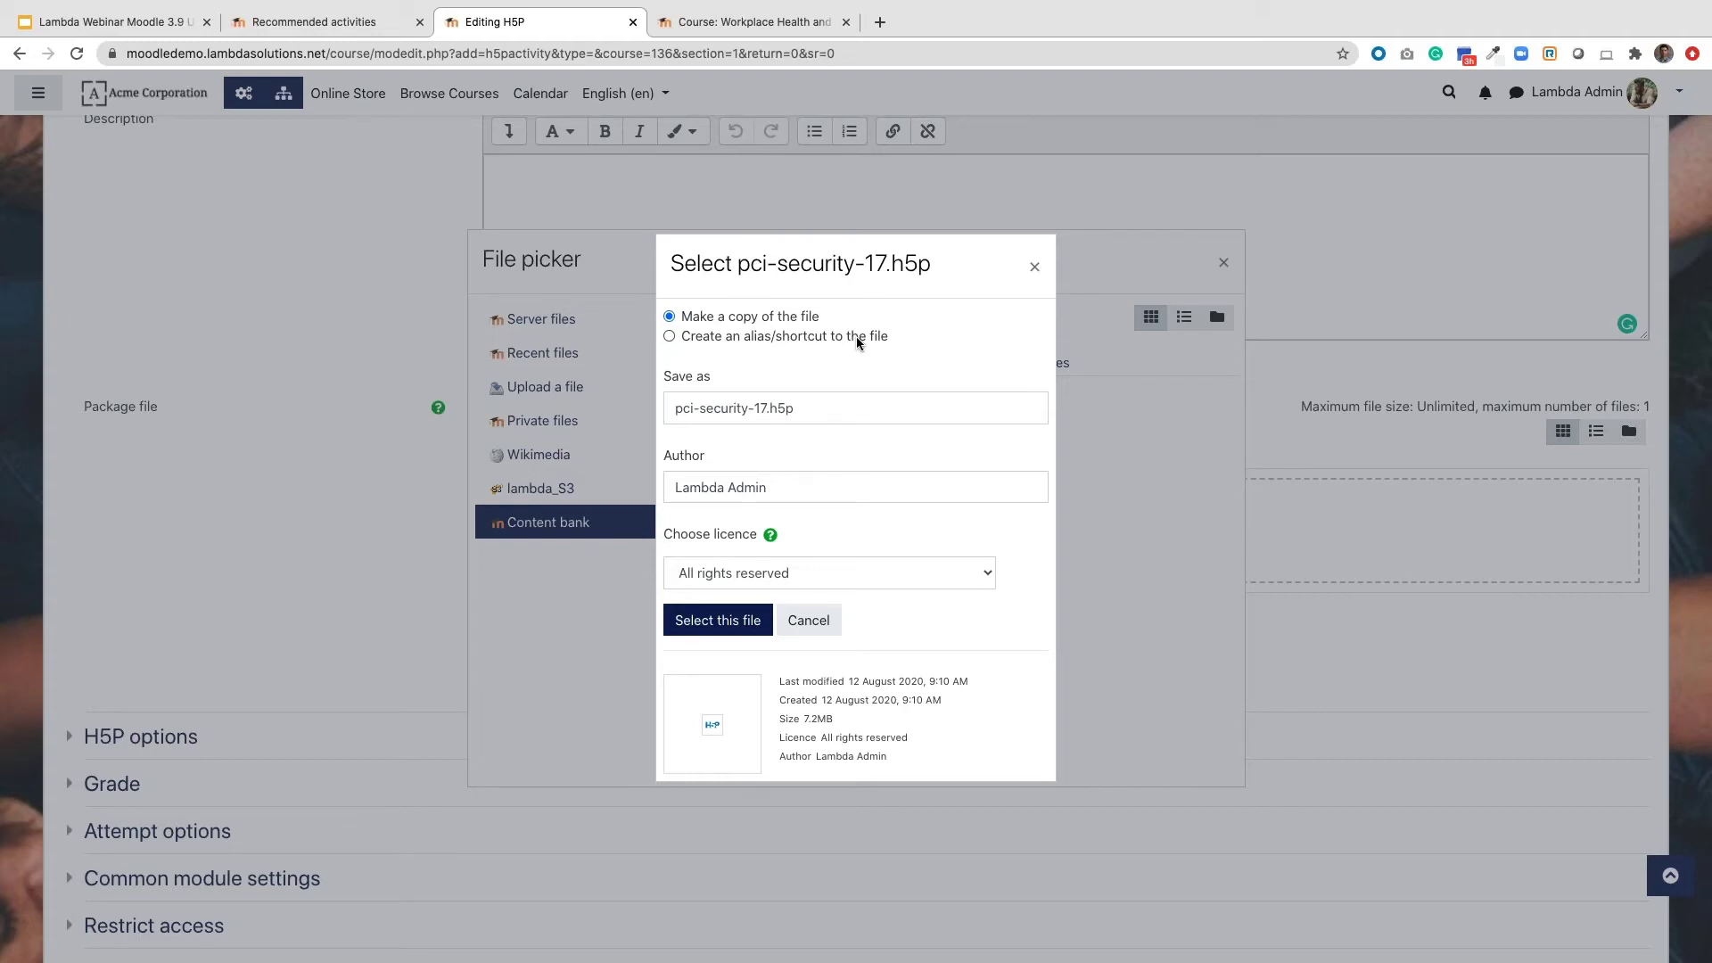
pyautogui.click(670, 336)
pyautogui.click(717, 621)
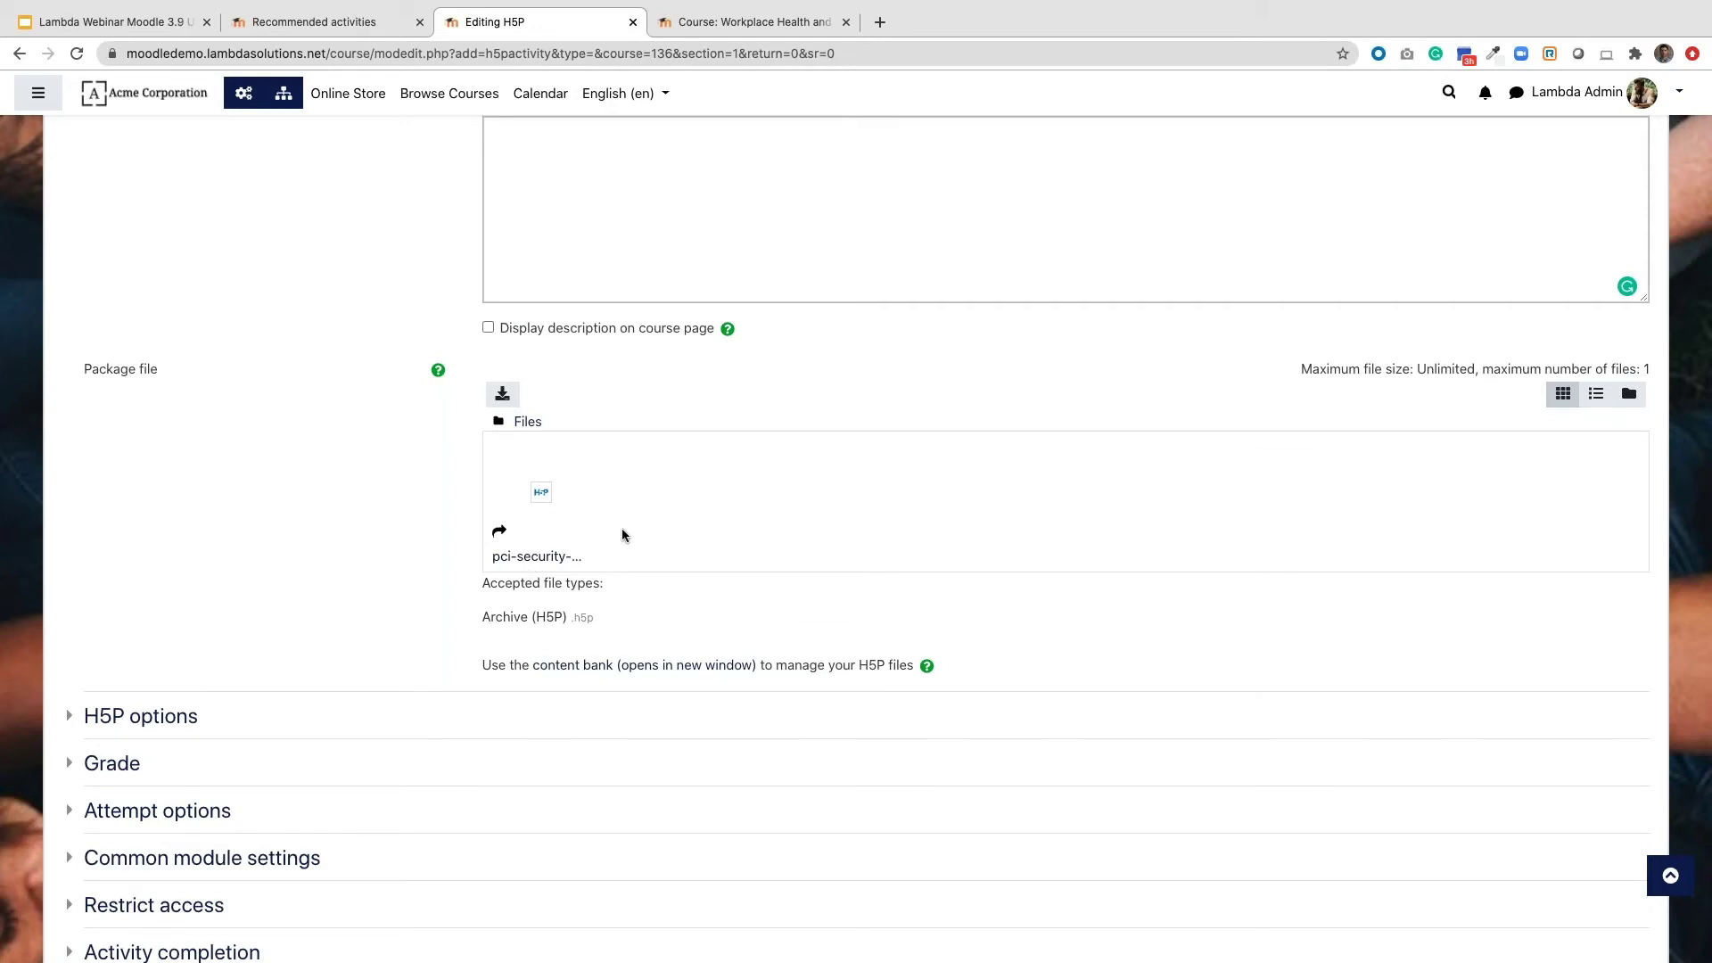
# Set the activity's grade to pass to 50, and review the H5P options and the attempt options
pyautogui.scroll(-3, 622, 527)
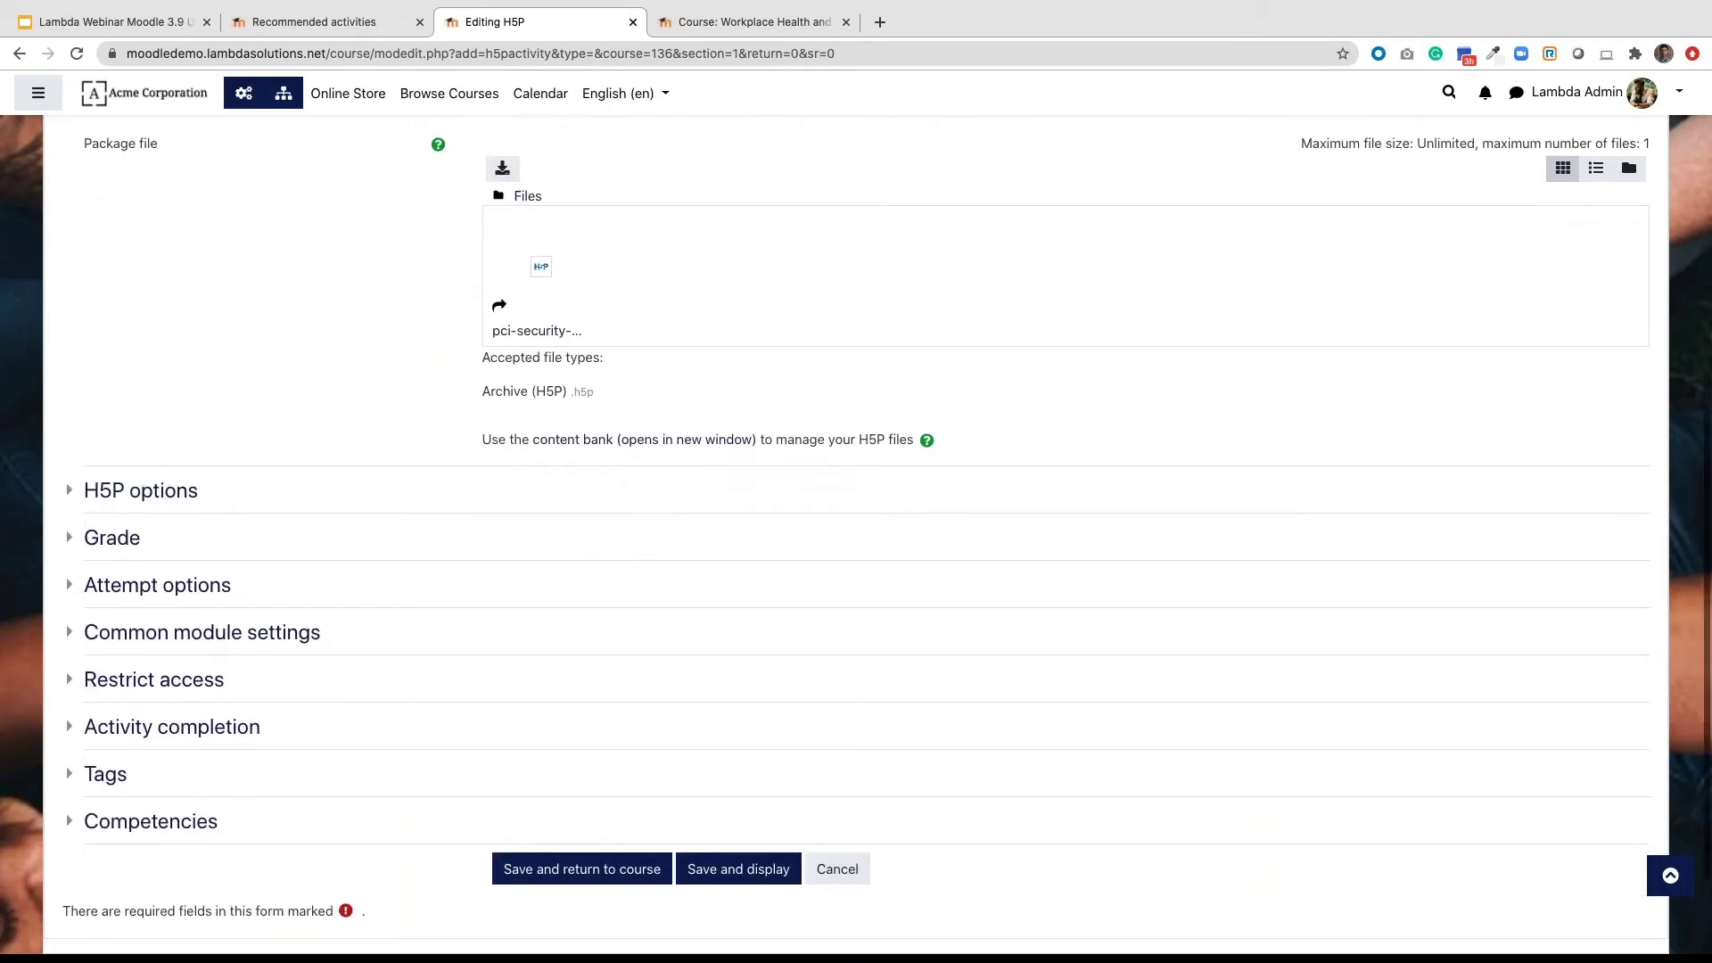
pyautogui.click(72, 492)
pyautogui.scroll(-2, 71, 493)
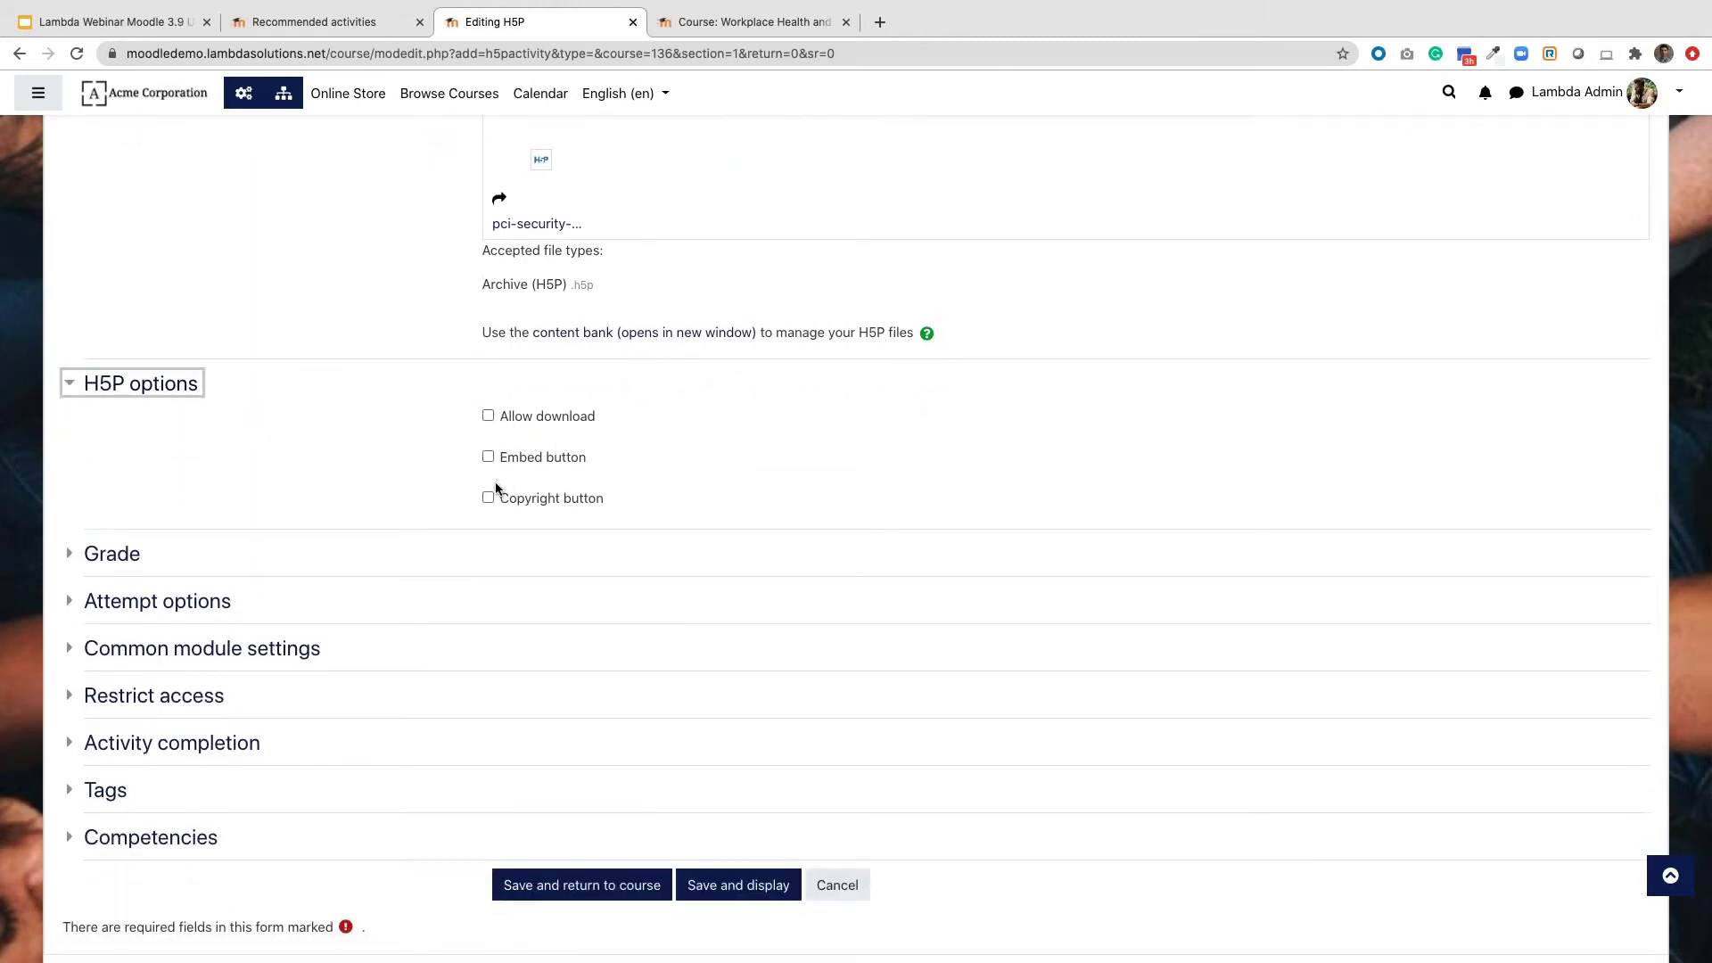
pyautogui.scroll(-1, 493, 486)
pyautogui.click(69, 495)
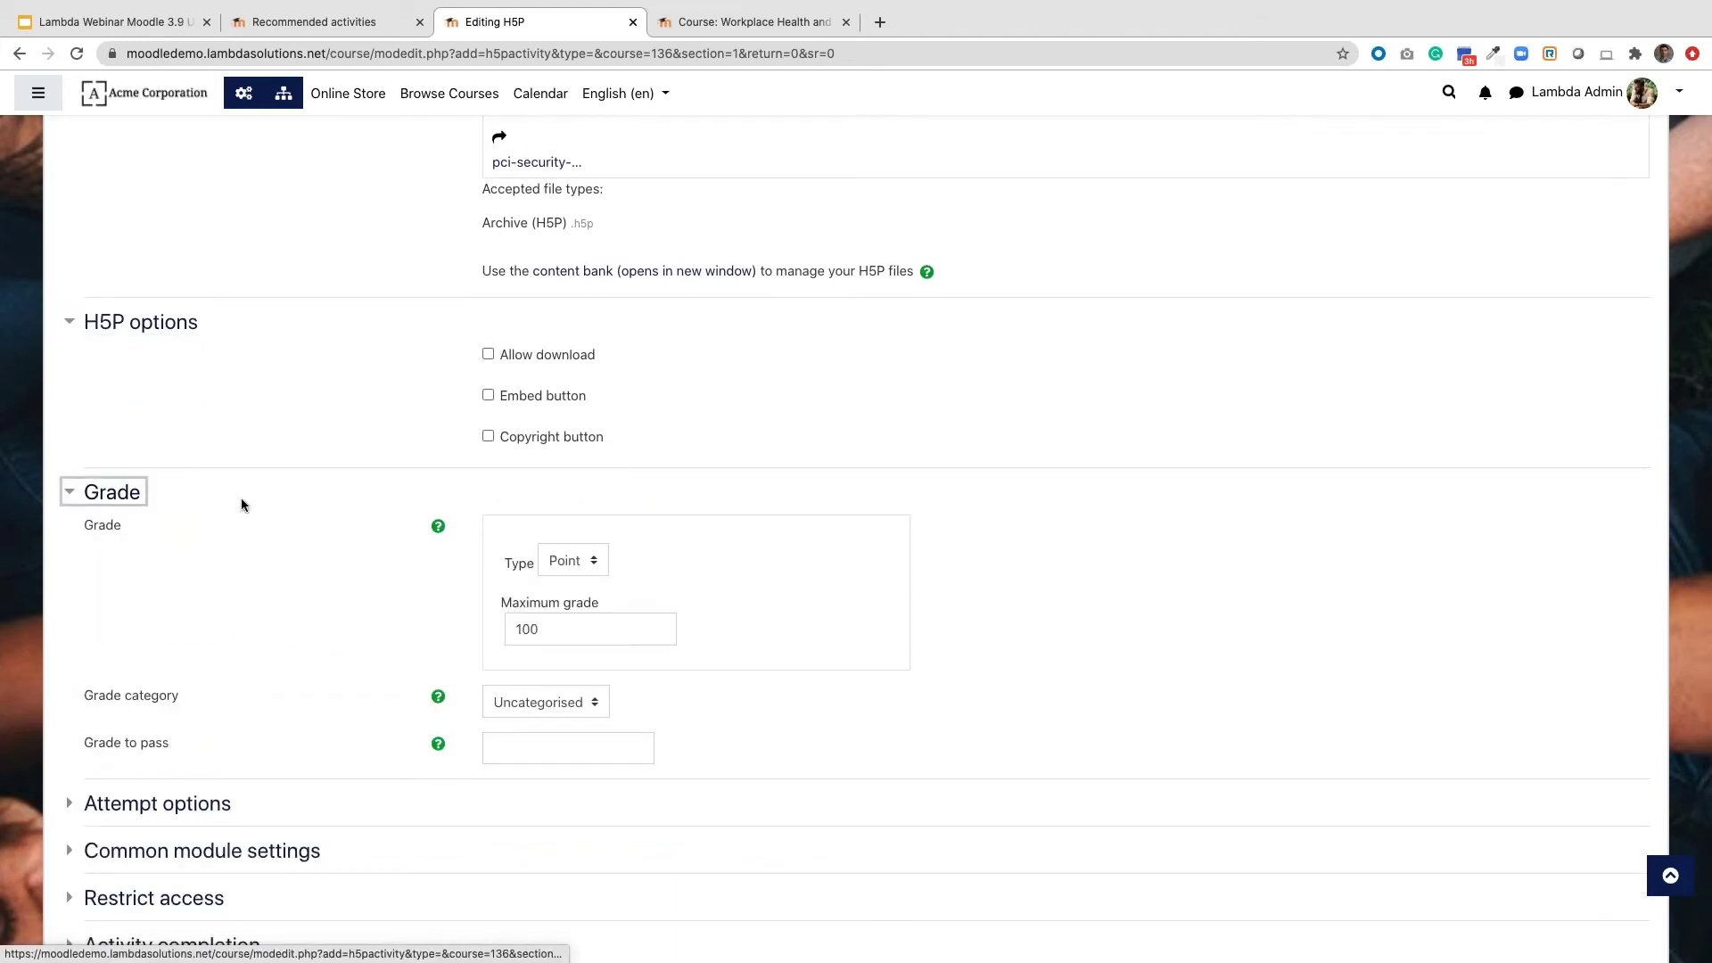
pyautogui.scroll(-2, 240, 498)
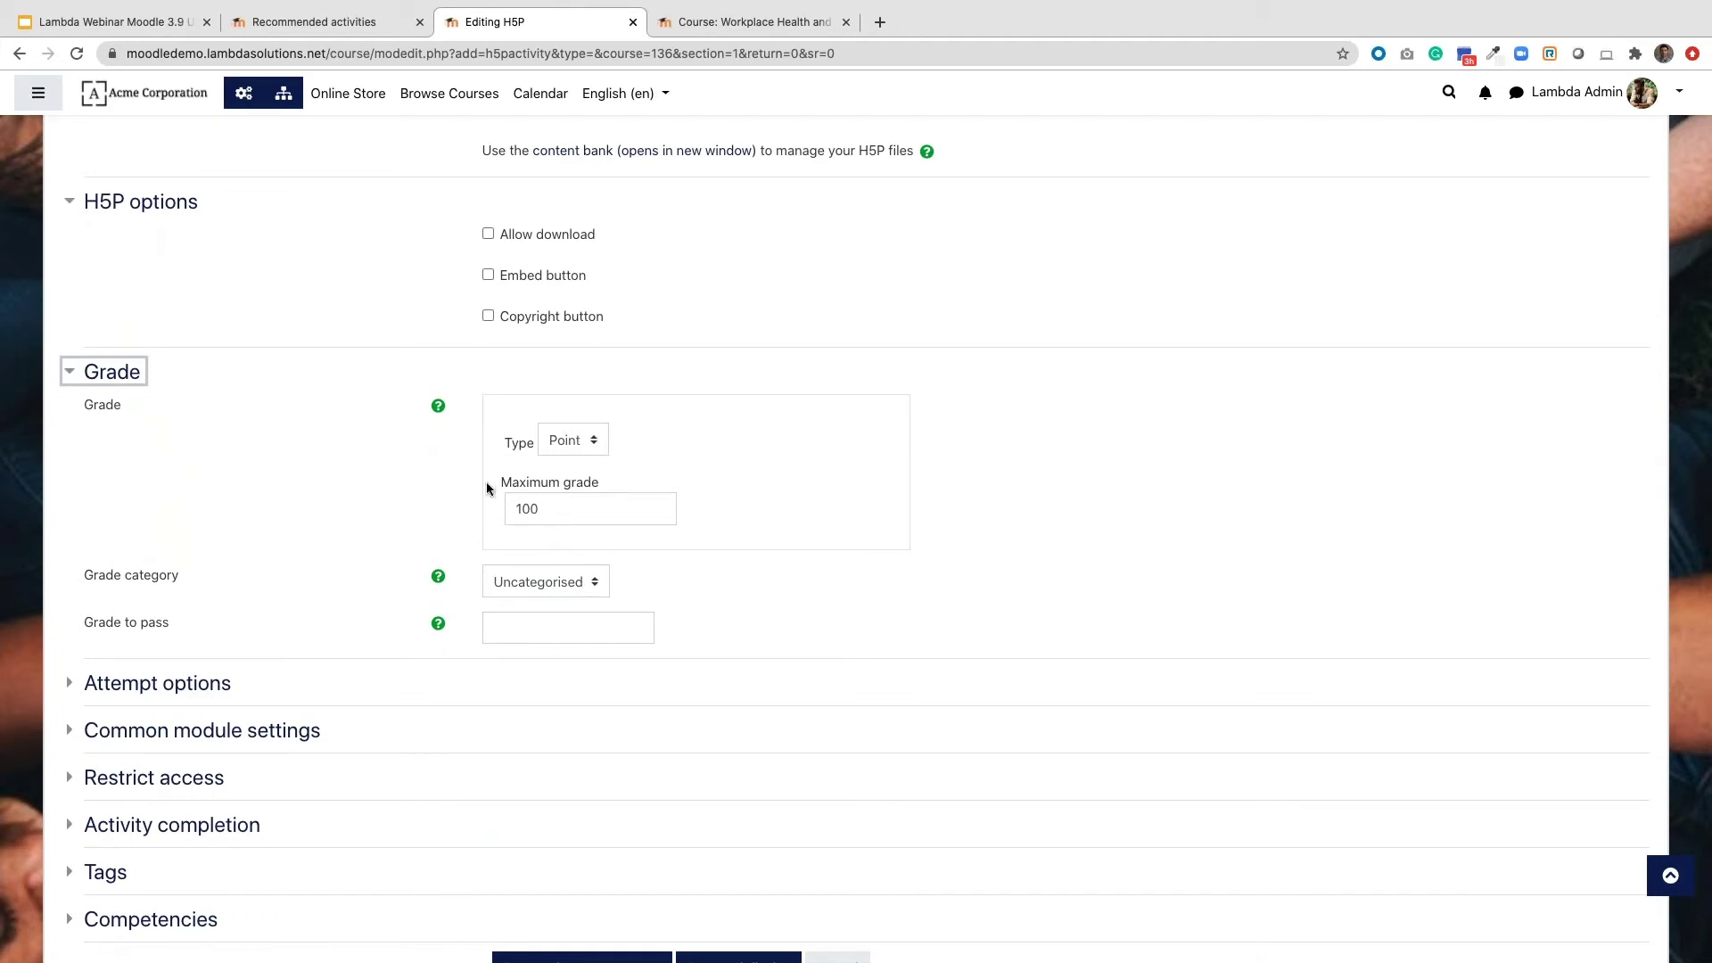
pyautogui.scroll(-1, 640, 489)
pyautogui.click(530, 584)
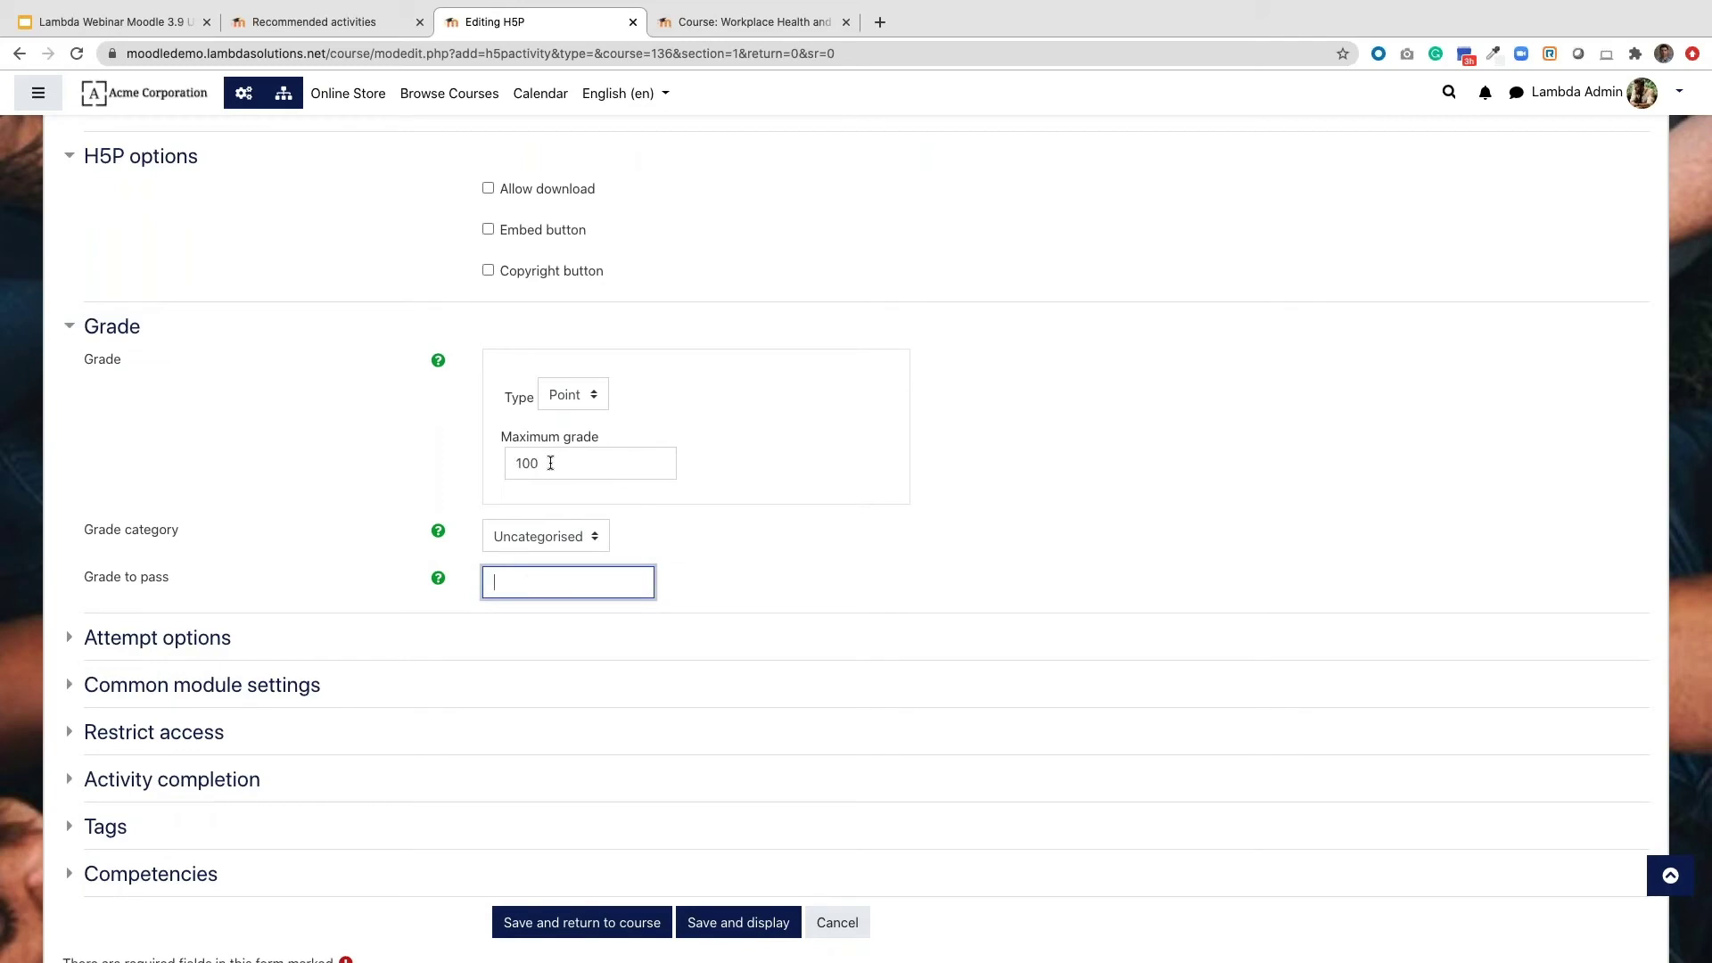
pyautogui.write('50')
pyautogui.click(822, 560)
pyautogui.scroll(-4, 821, 560)
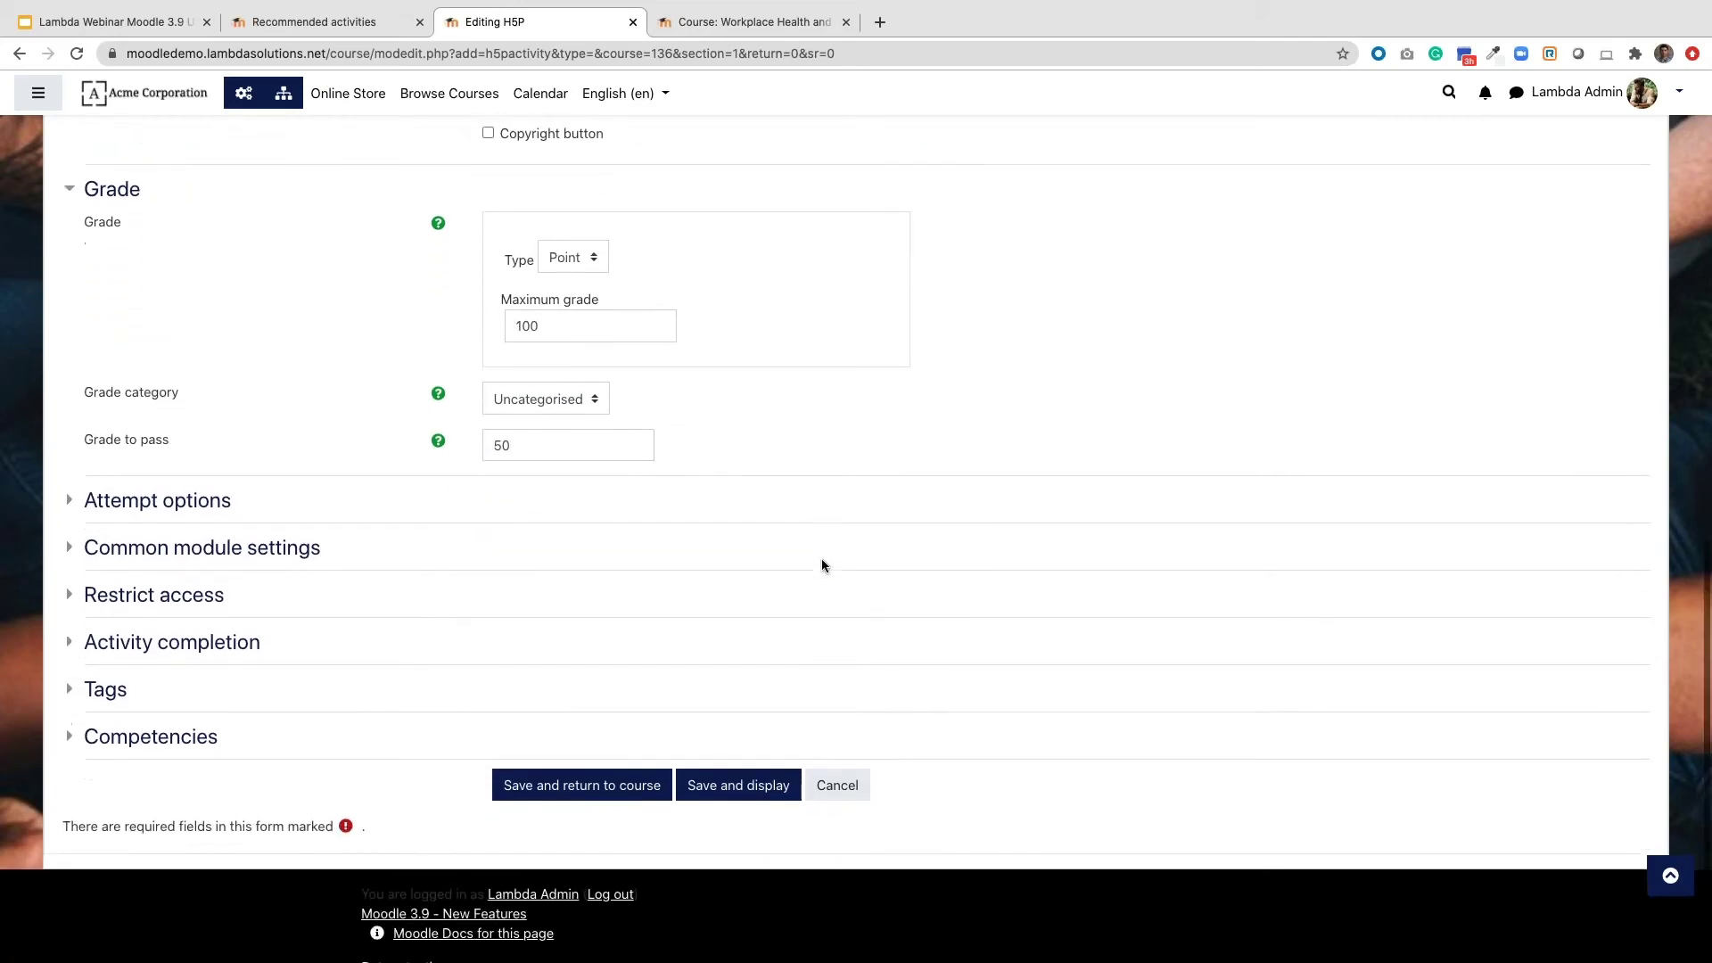
pyautogui.click(70, 479)
pyautogui.scroll(-3, 69, 479)
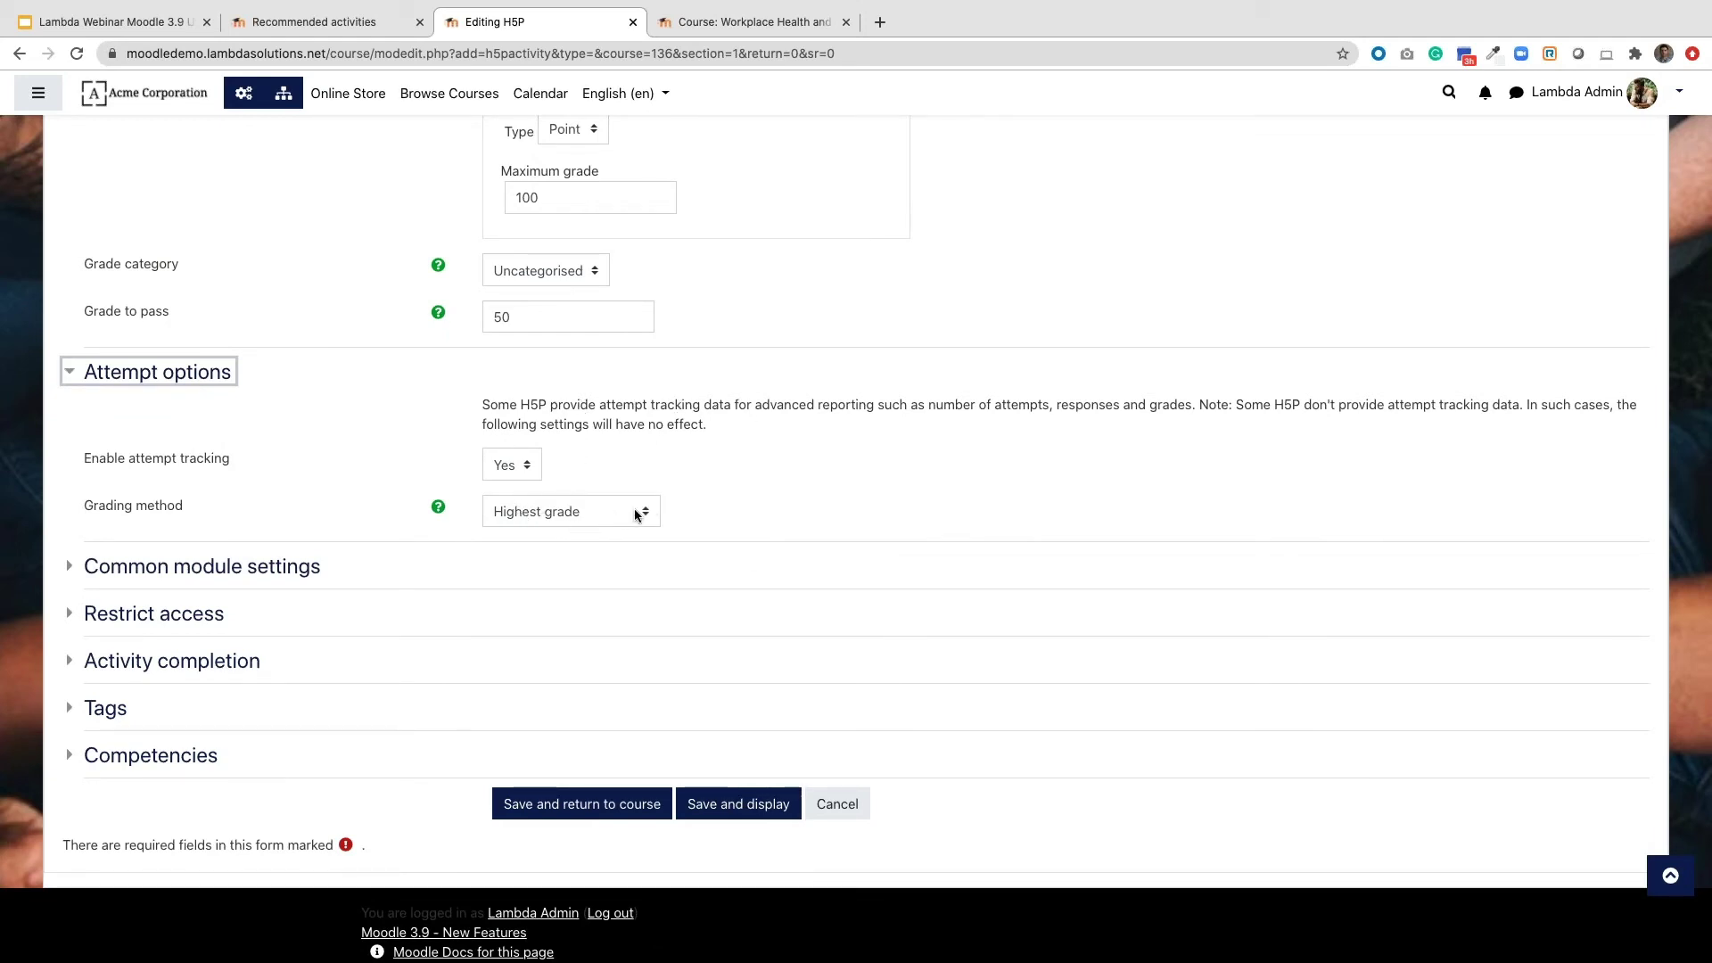
pyautogui.scroll(-2, 633, 516)
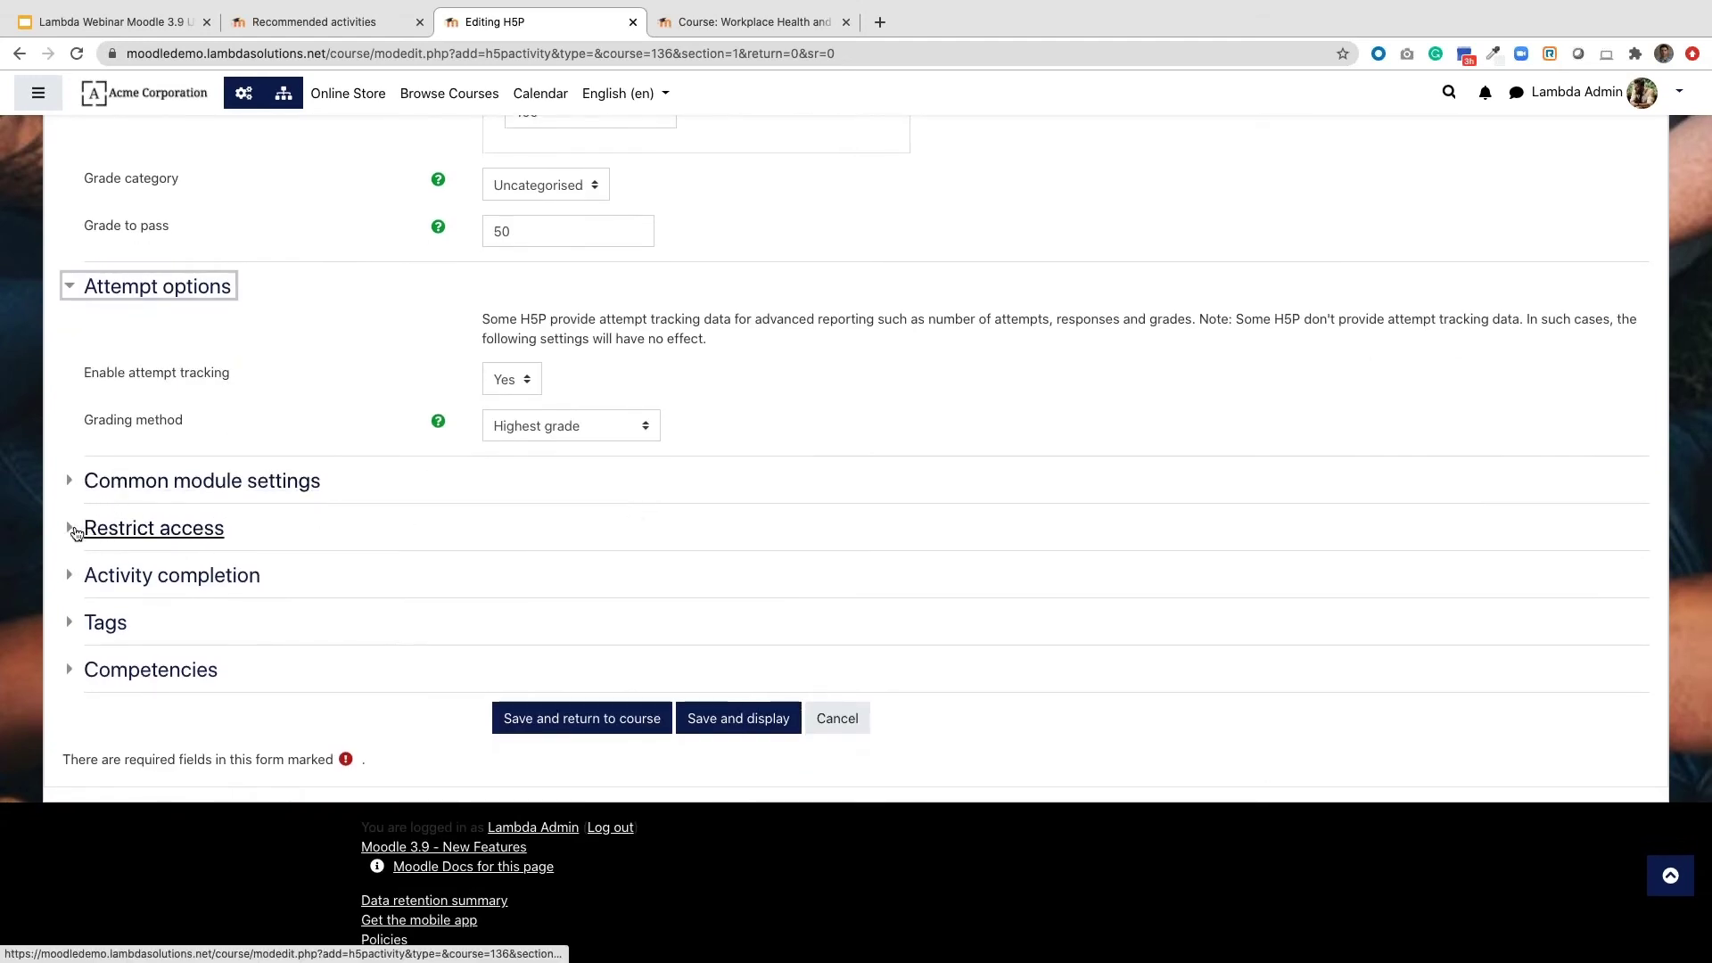
# Set completion tracking to "Show activity as complete when conditions are met", require a grade, and save the activity, returning to the course
pyautogui.click(82, 576)
pyautogui.scroll(-1, 169, 576)
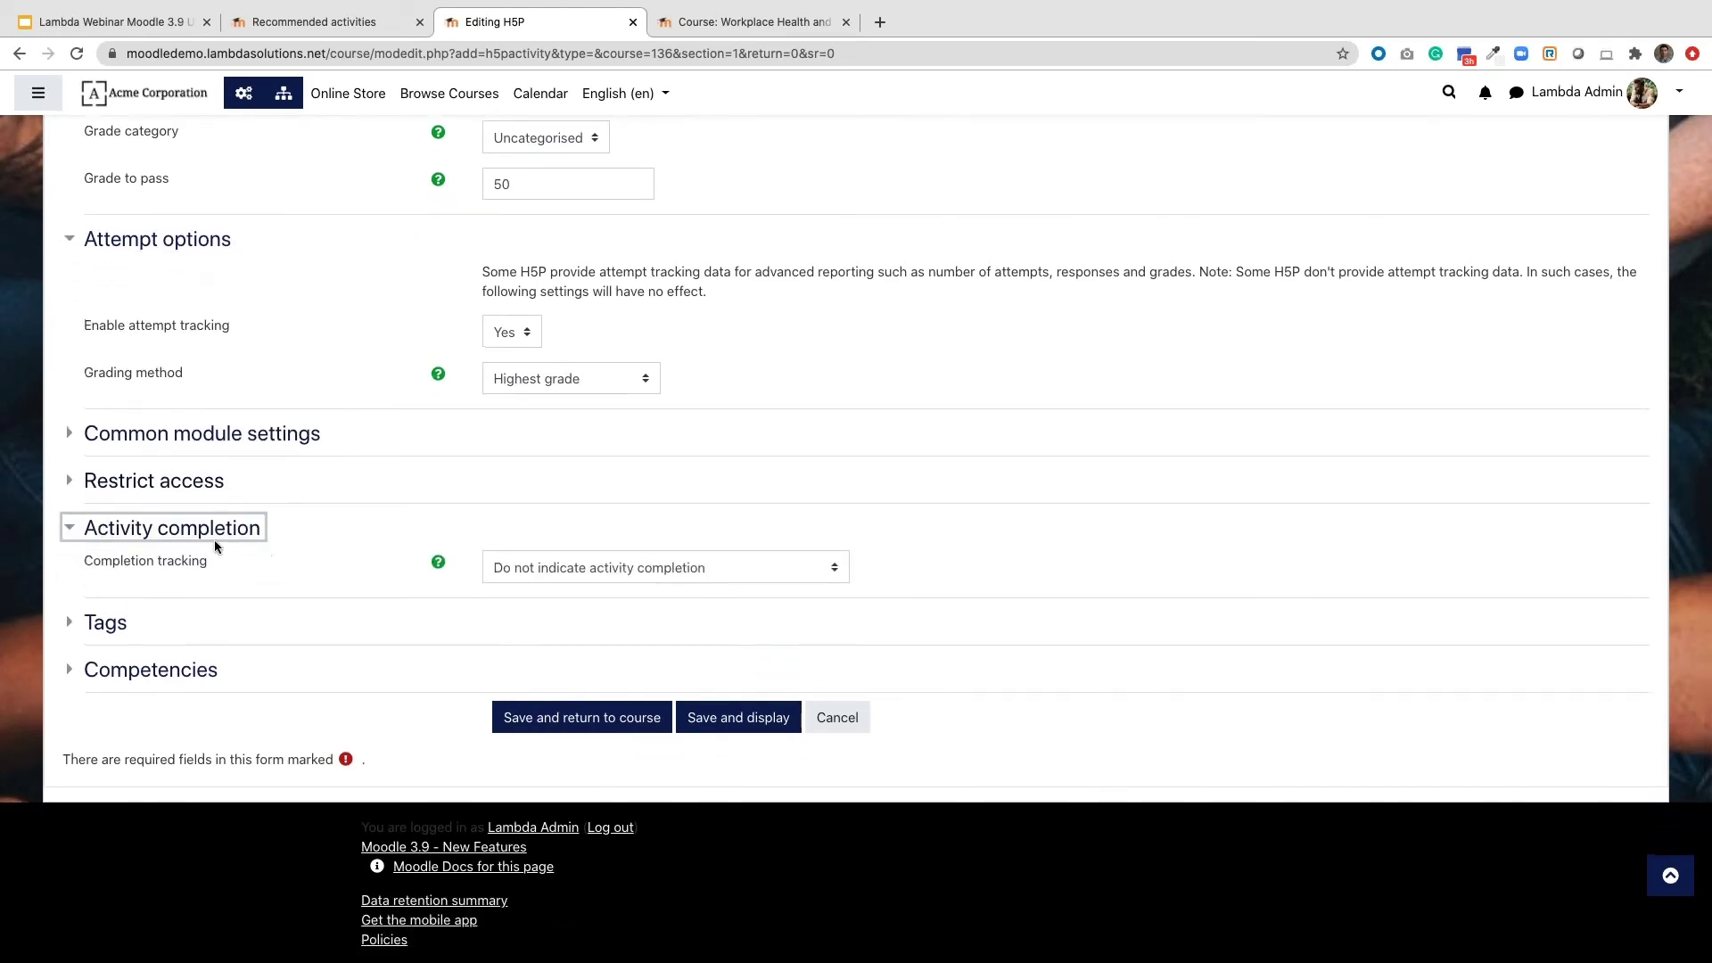
pyautogui.click(687, 569)
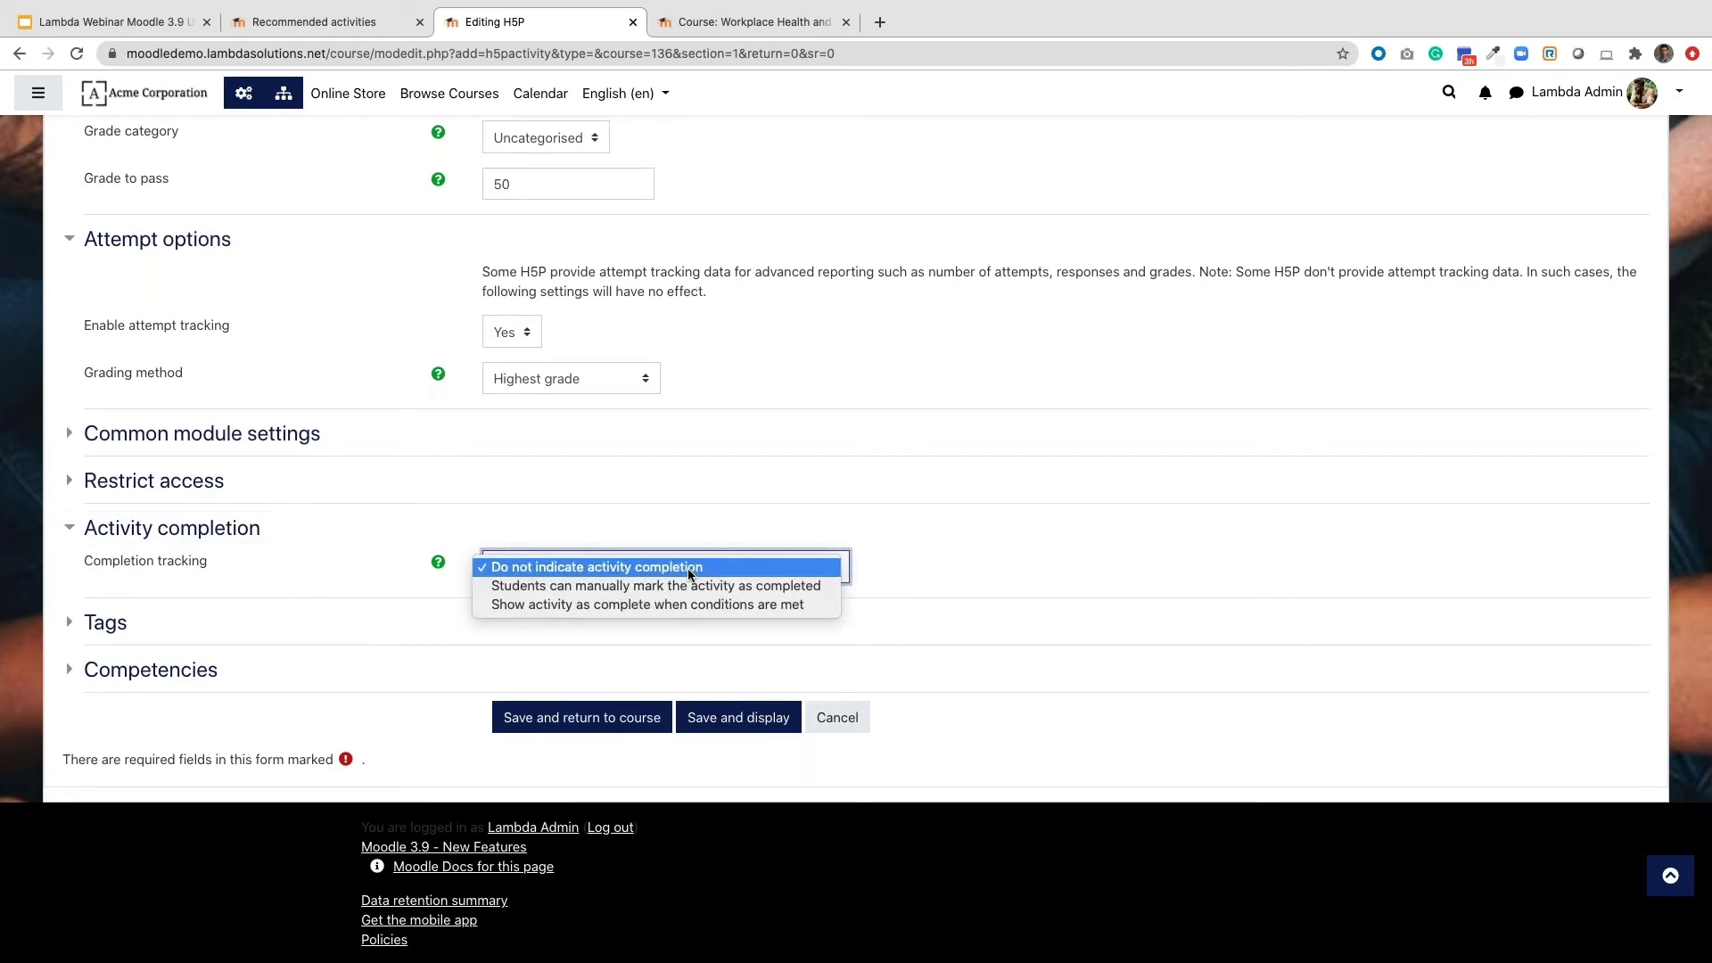
pyautogui.click(623, 606)
pyautogui.scroll(-1, 627, 601)
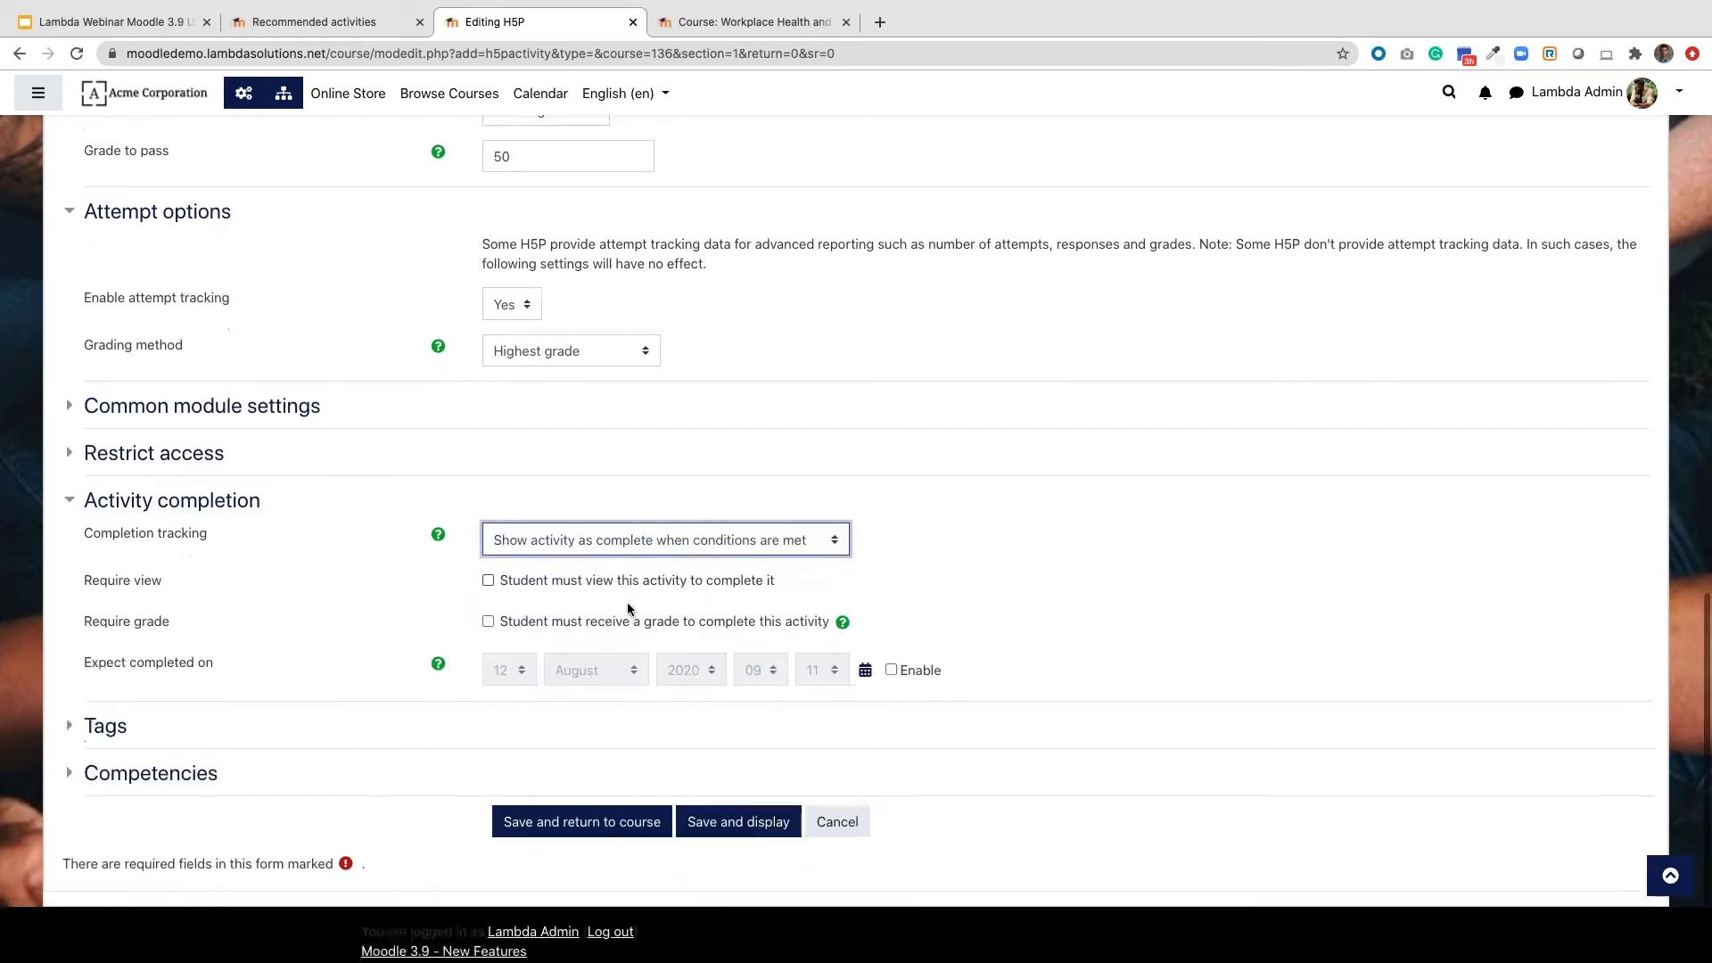
pyautogui.click(488, 584)
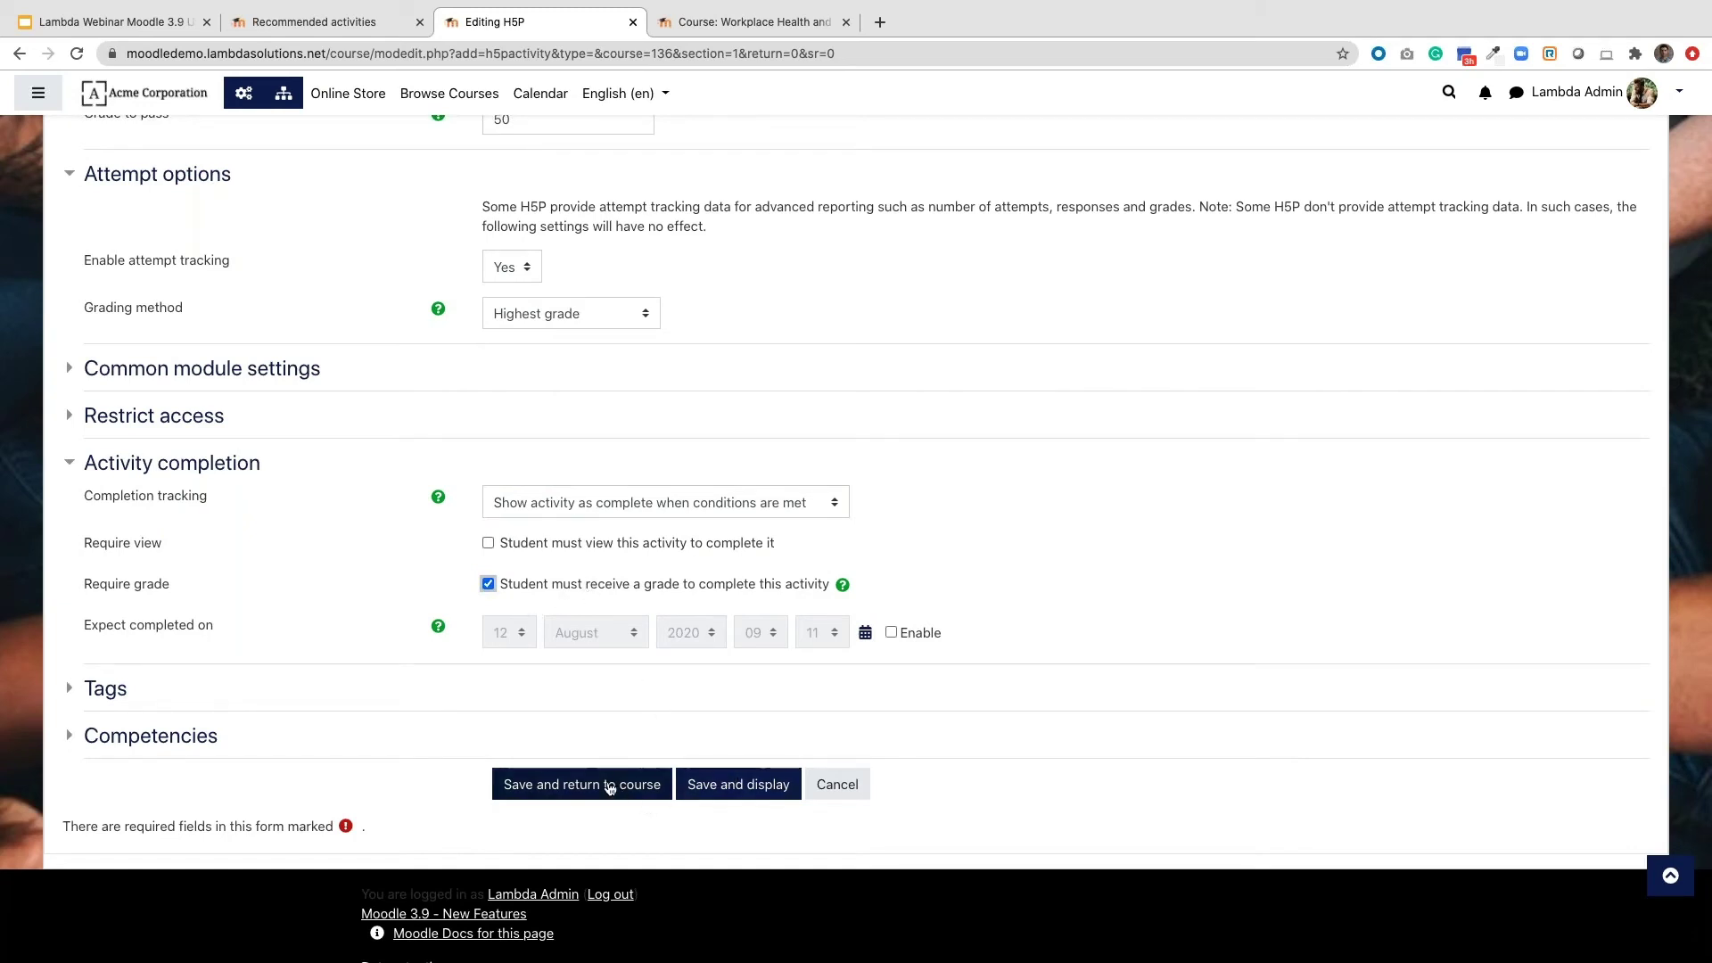
pyautogui.click(598, 785)
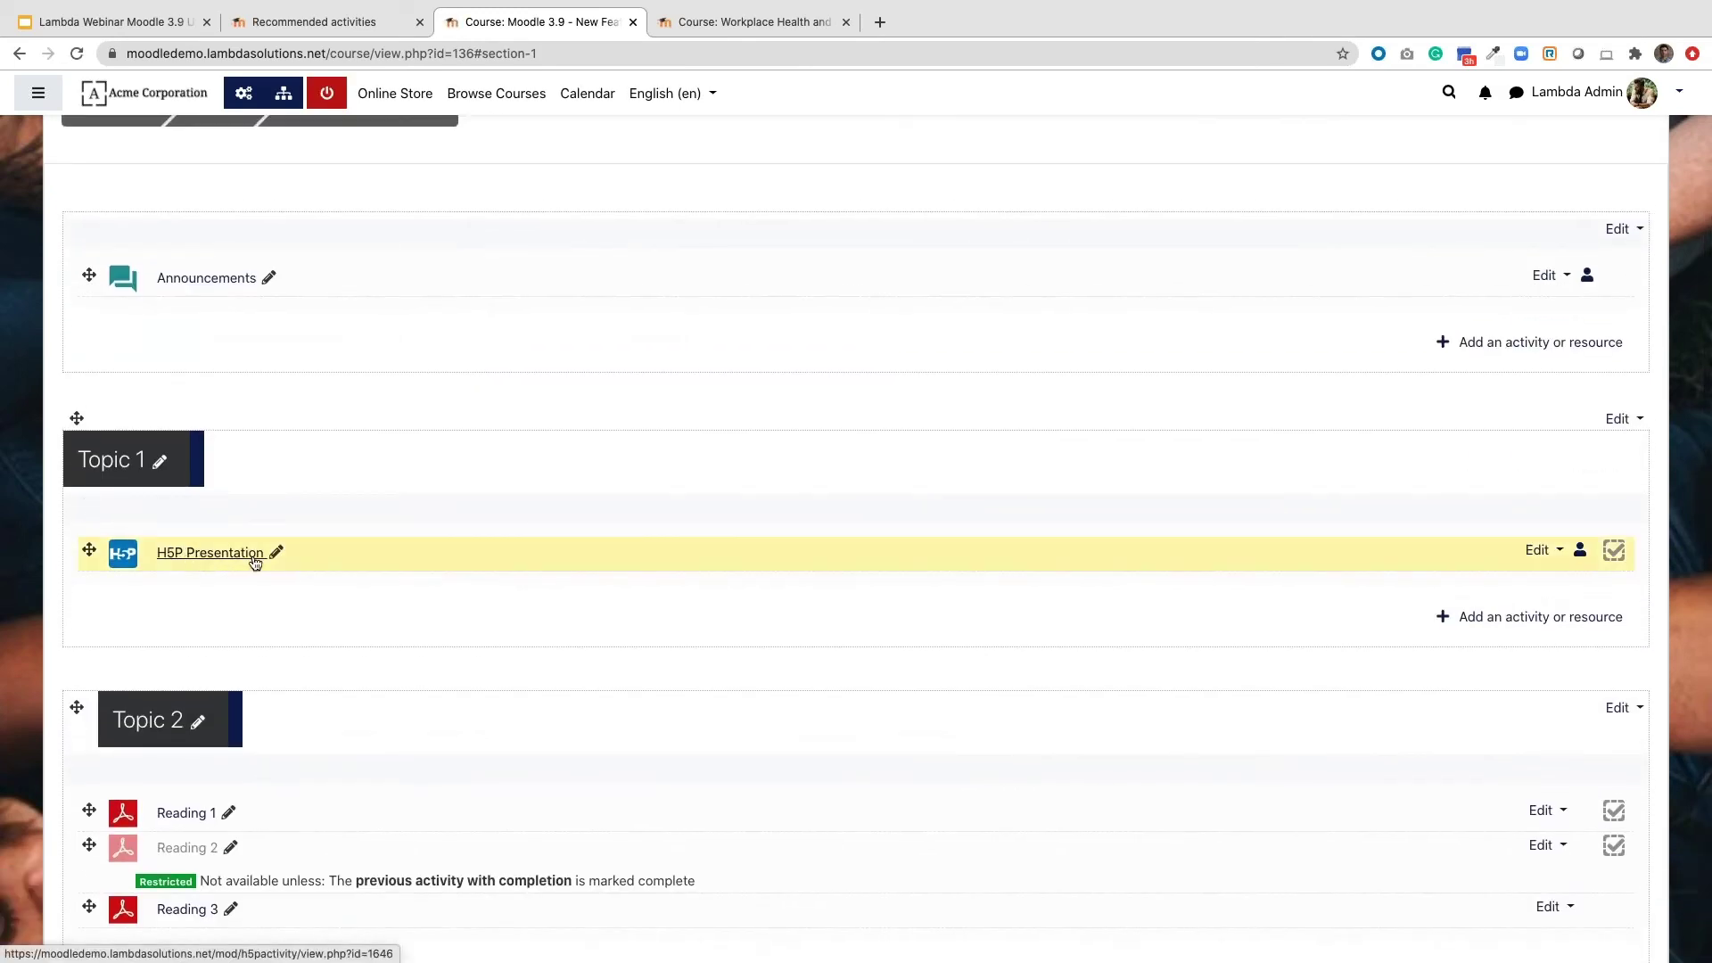
# Turn off editing mode for the Moodle 3.9 - New Features course
pyautogui.scroll(3, 256, 556)
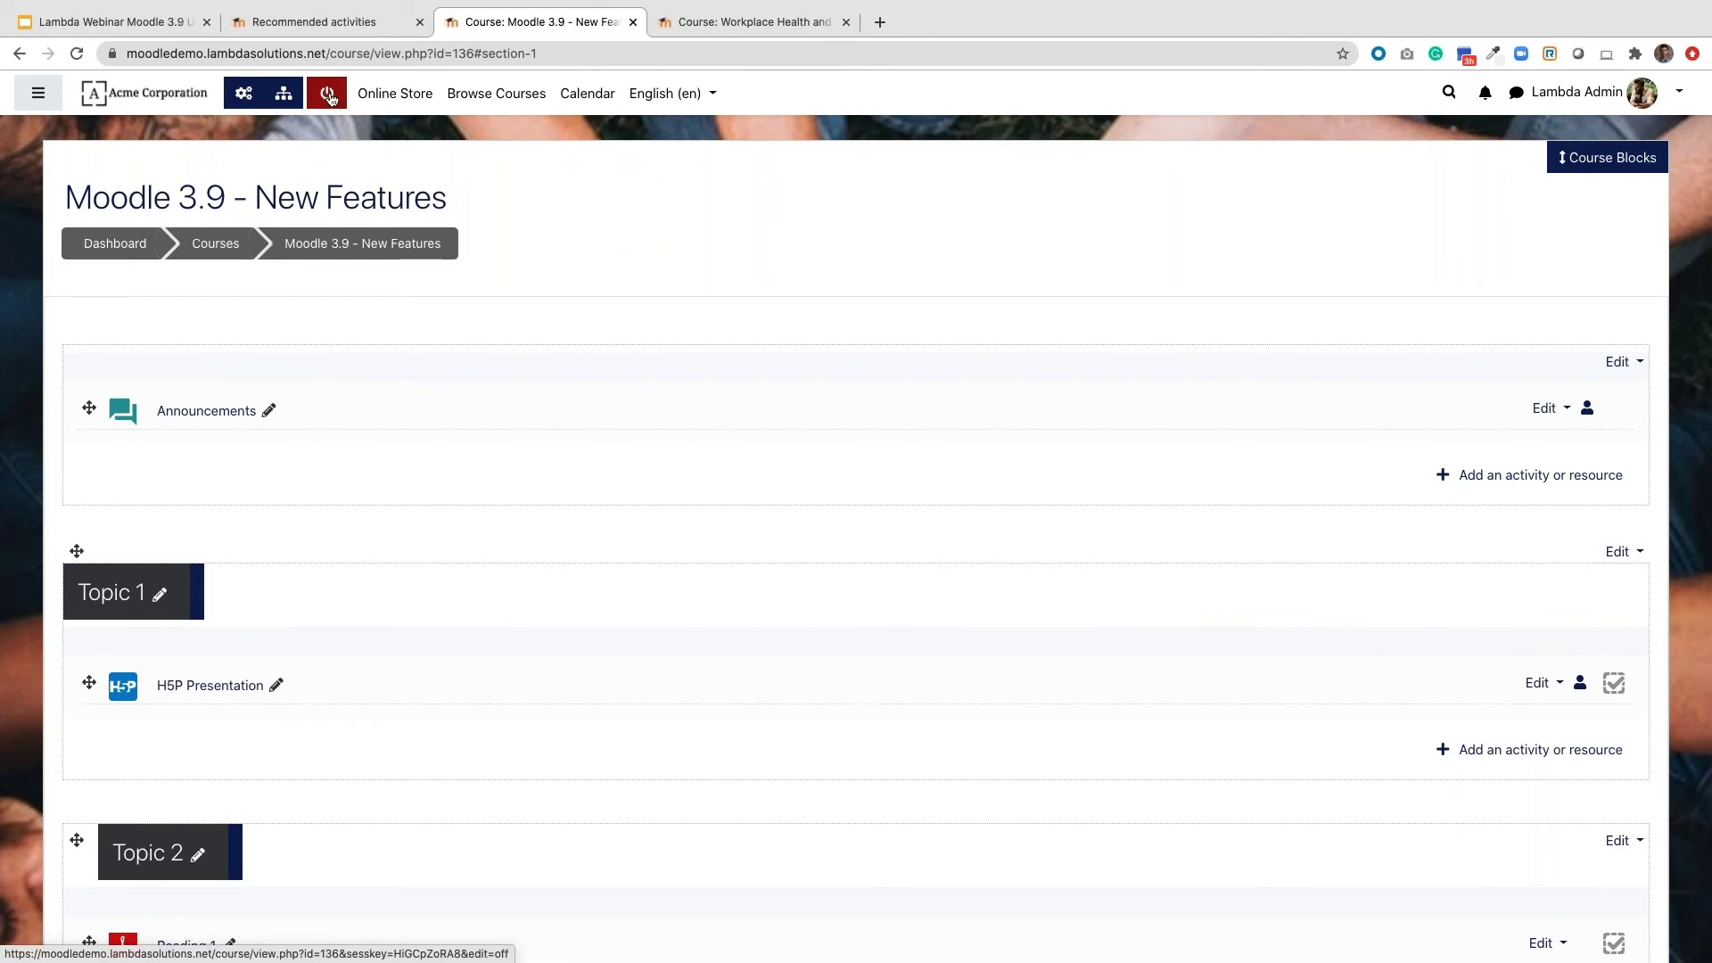
pyautogui.scroll(1, 670, 457)
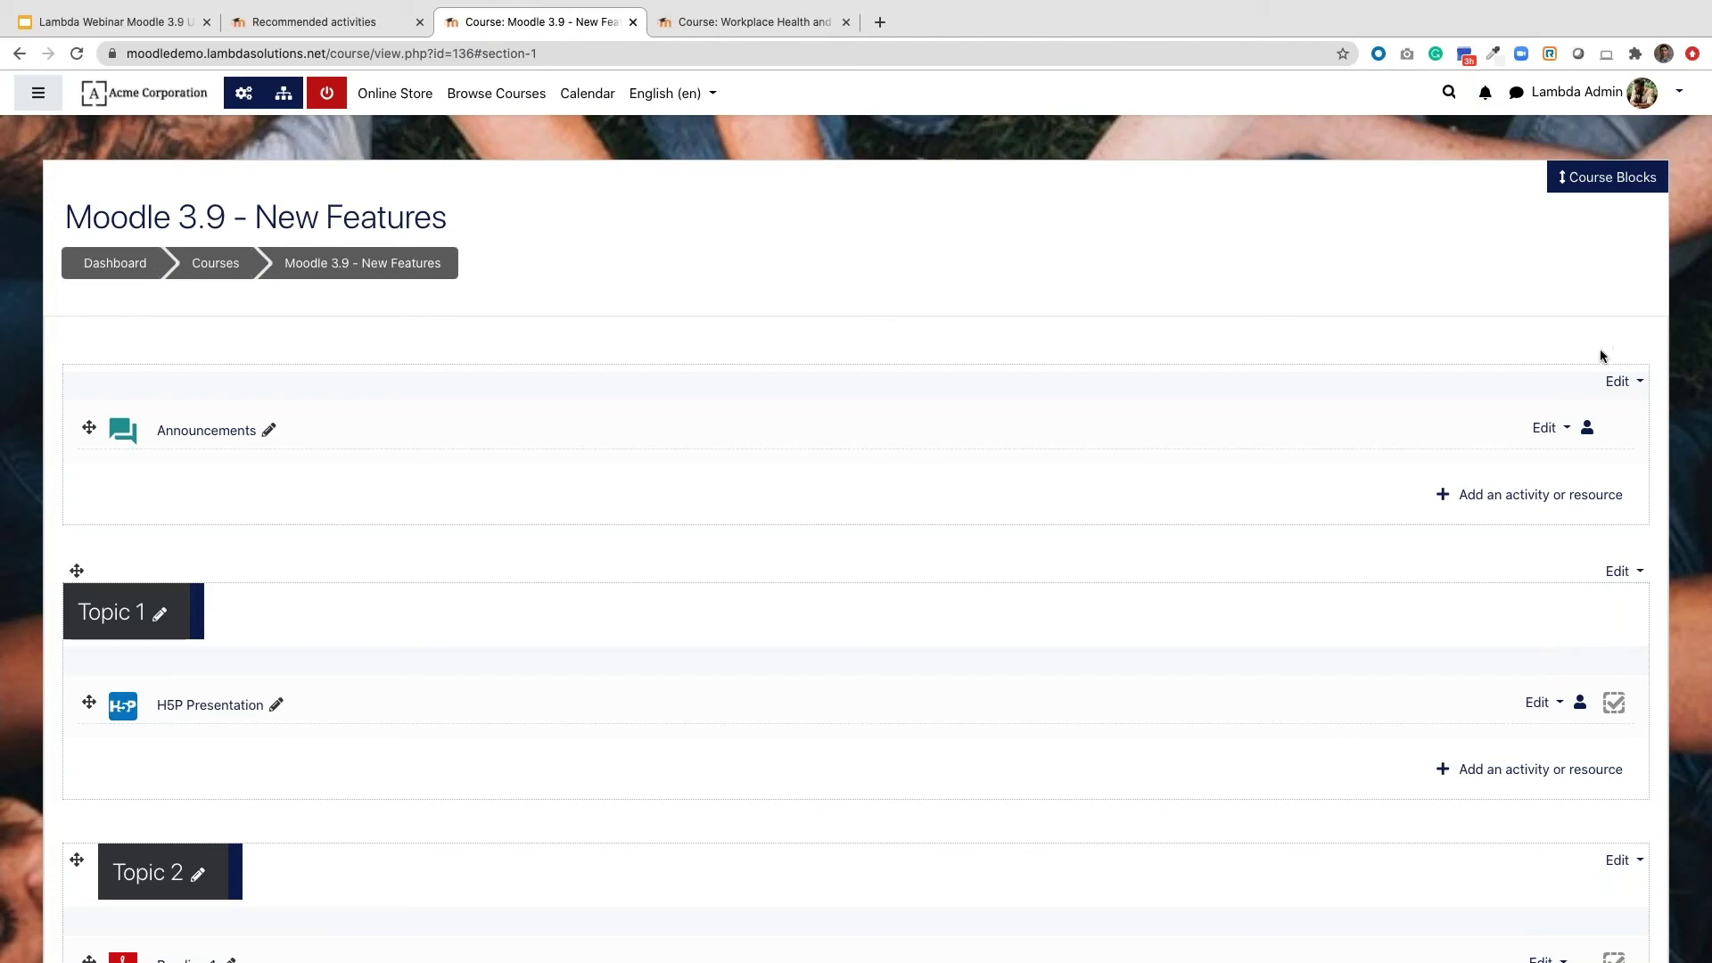
pyautogui.click(326, 92)
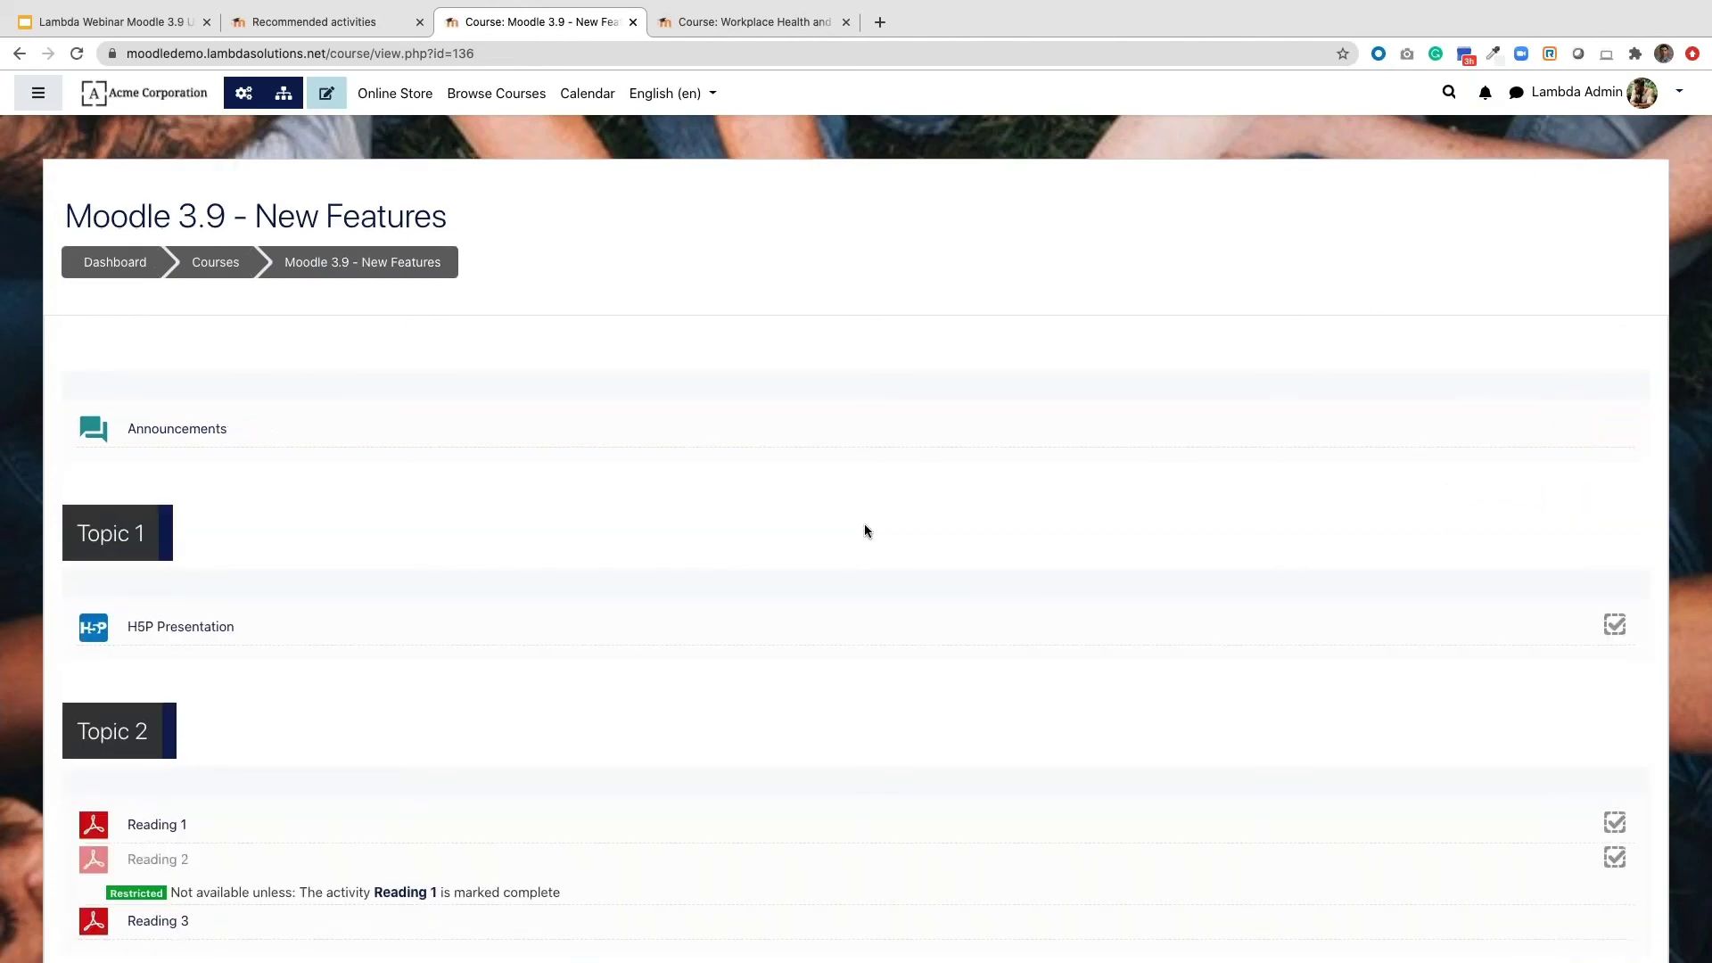
# Preview the H5P Presentation activity full screen, including its Keeping Safe on the Job slide, and return to the course page
pyautogui.scroll(-1, 222, 617)
pyautogui.click(196, 573)
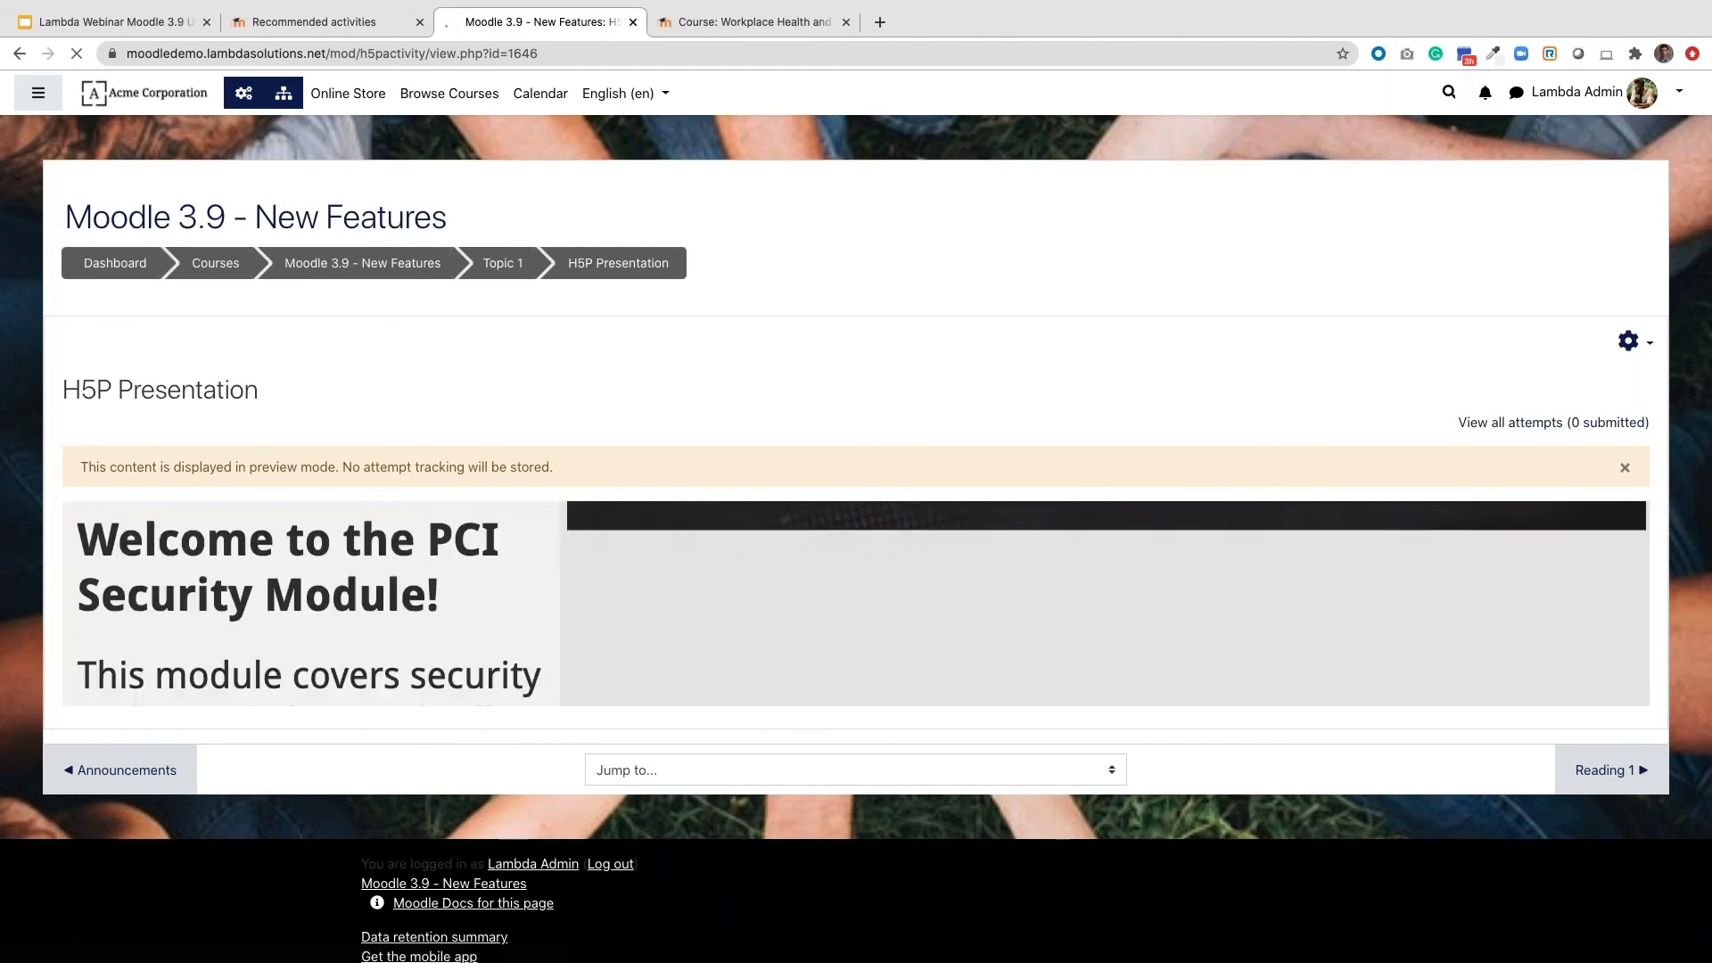
pyautogui.click(1625, 467)
pyautogui.scroll(-5, 1157, 422)
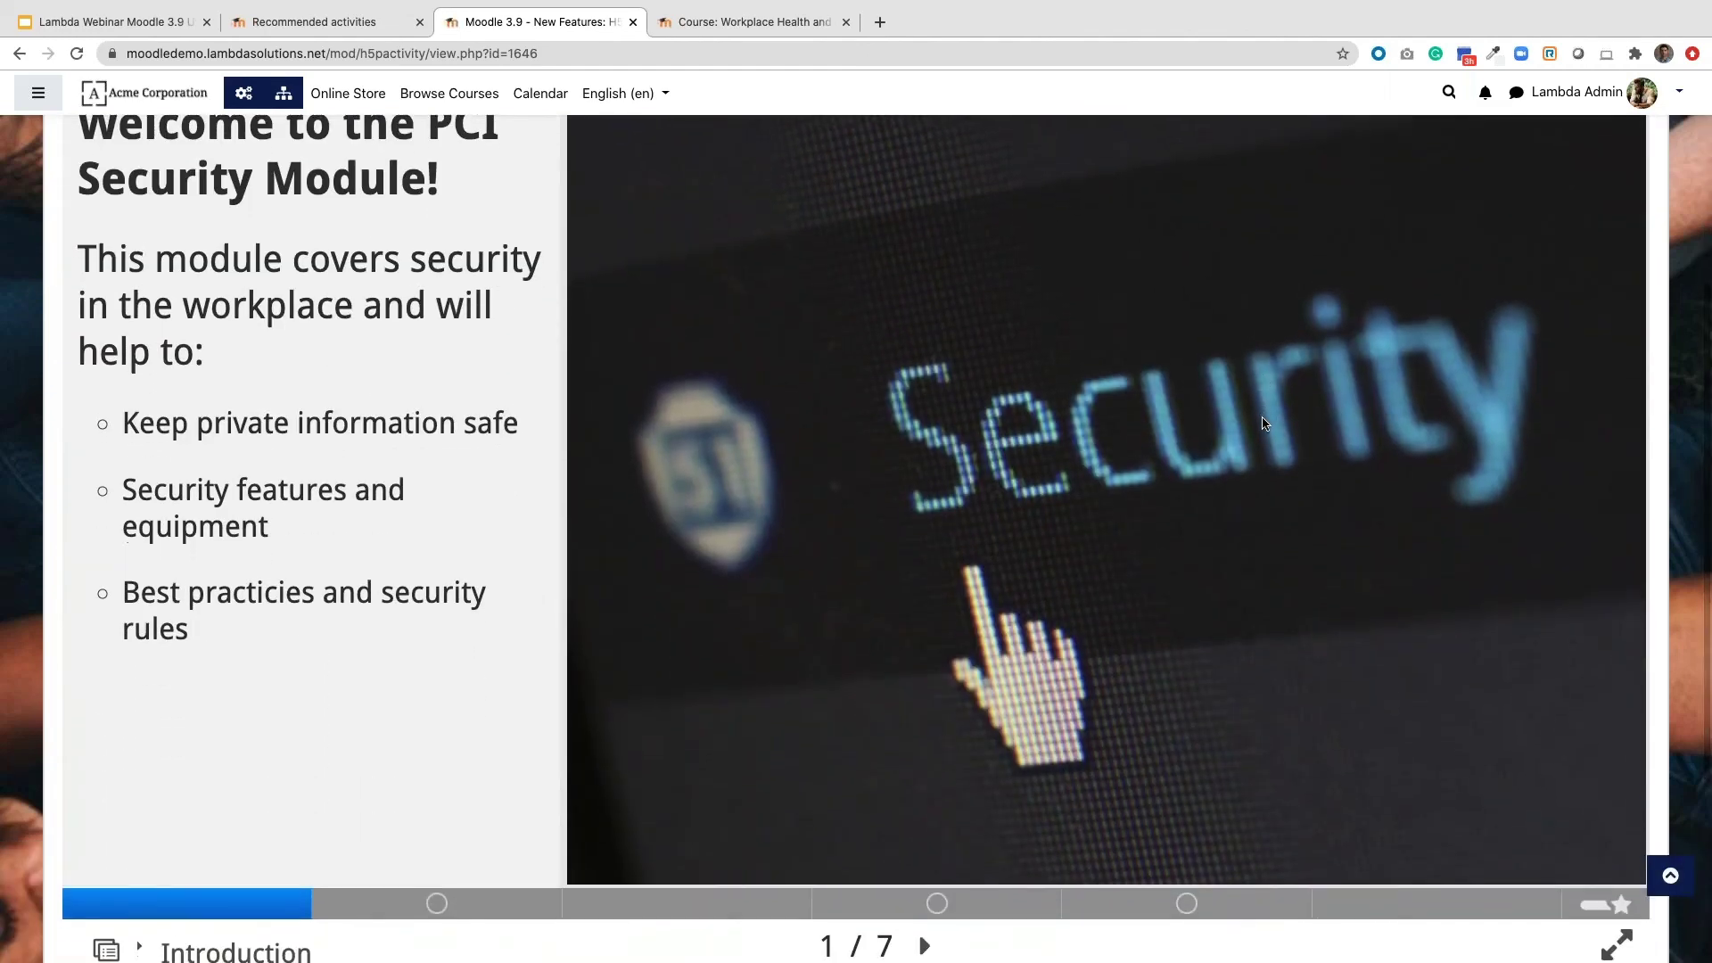
pyautogui.scroll(-1, 1263, 422)
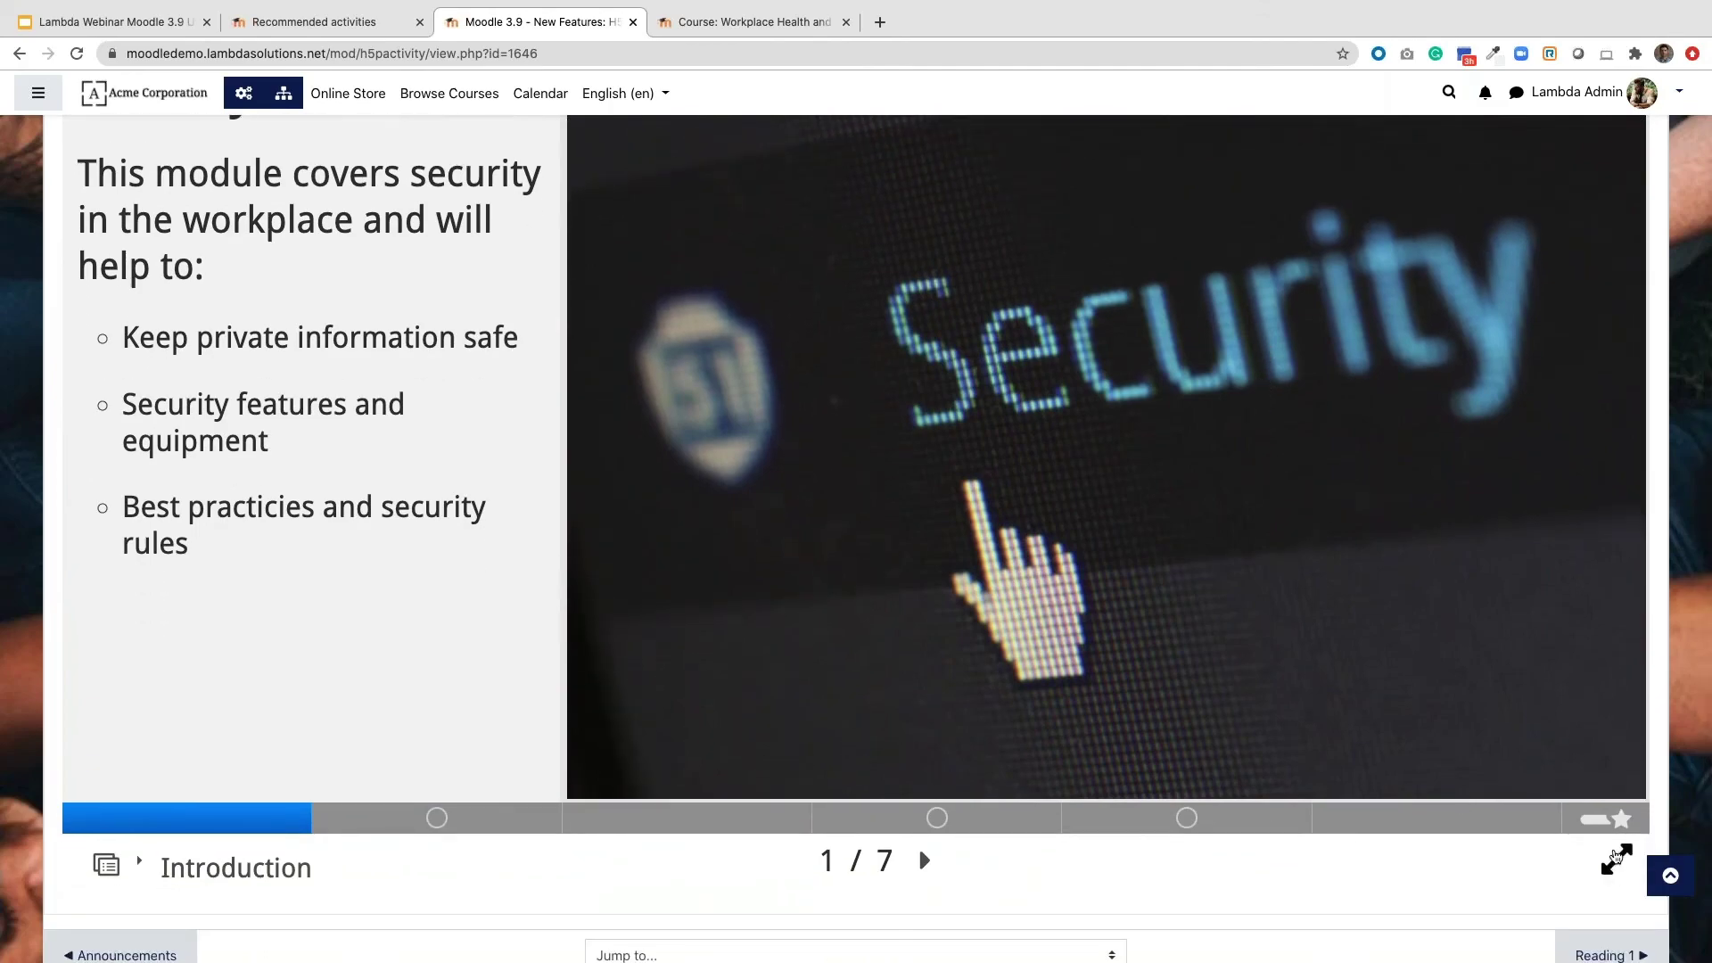
pyautogui.click(1614, 857)
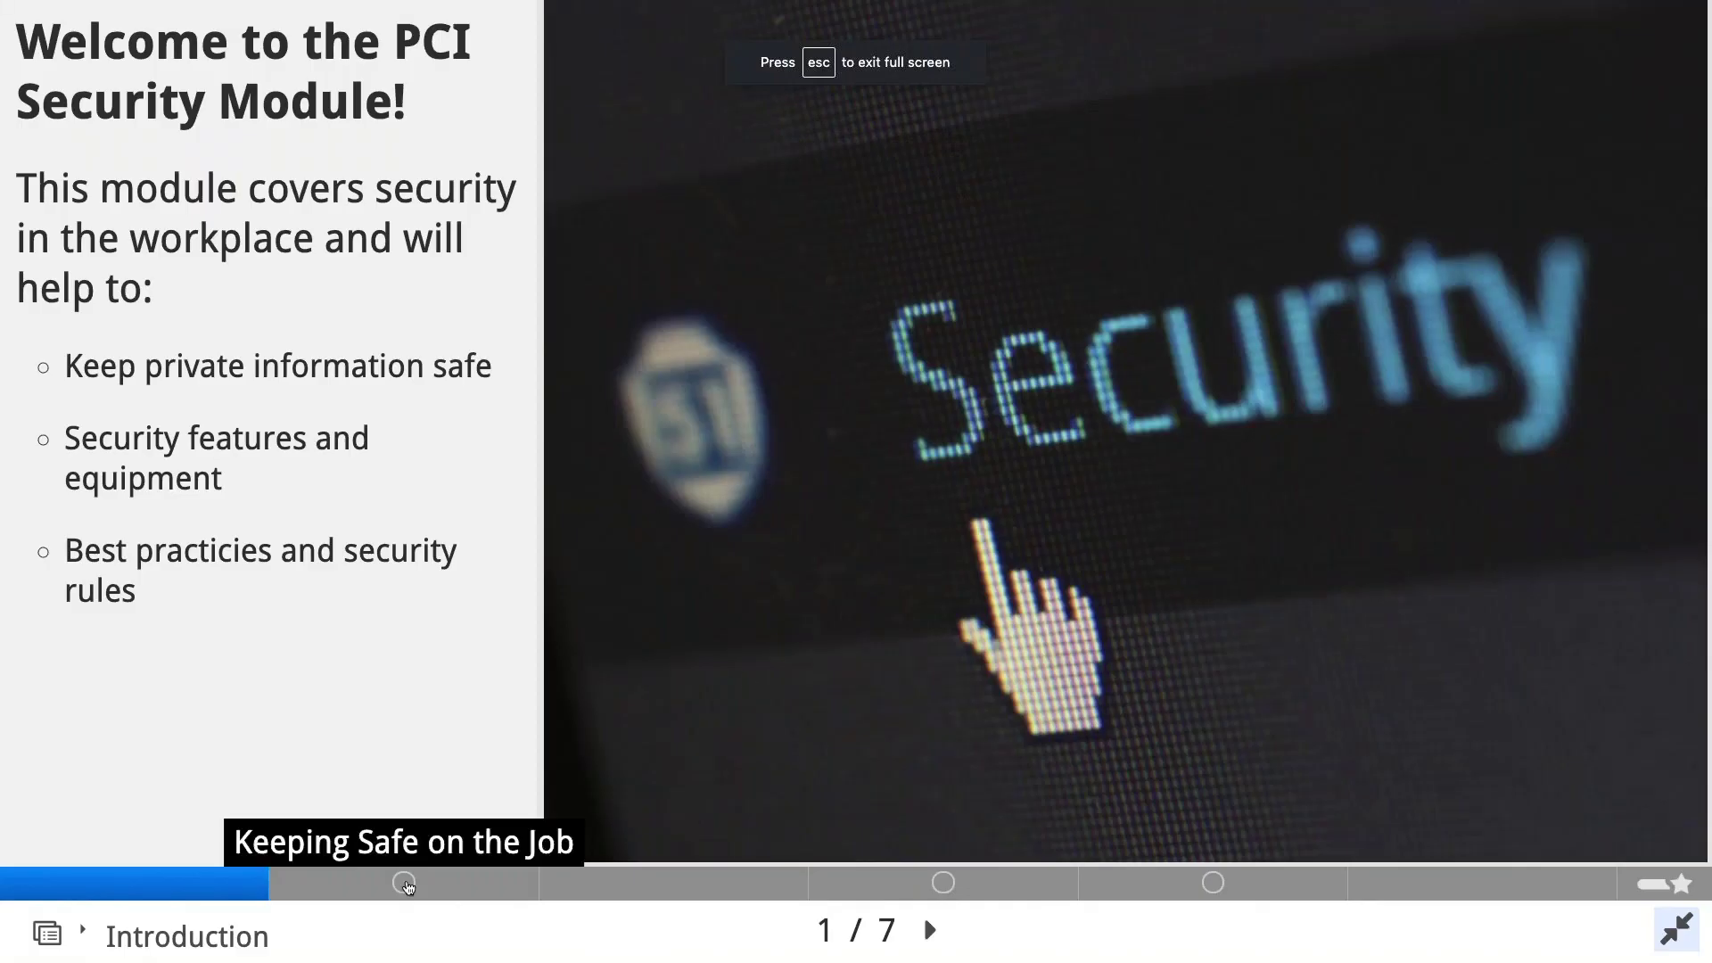
pyautogui.click(447, 884)
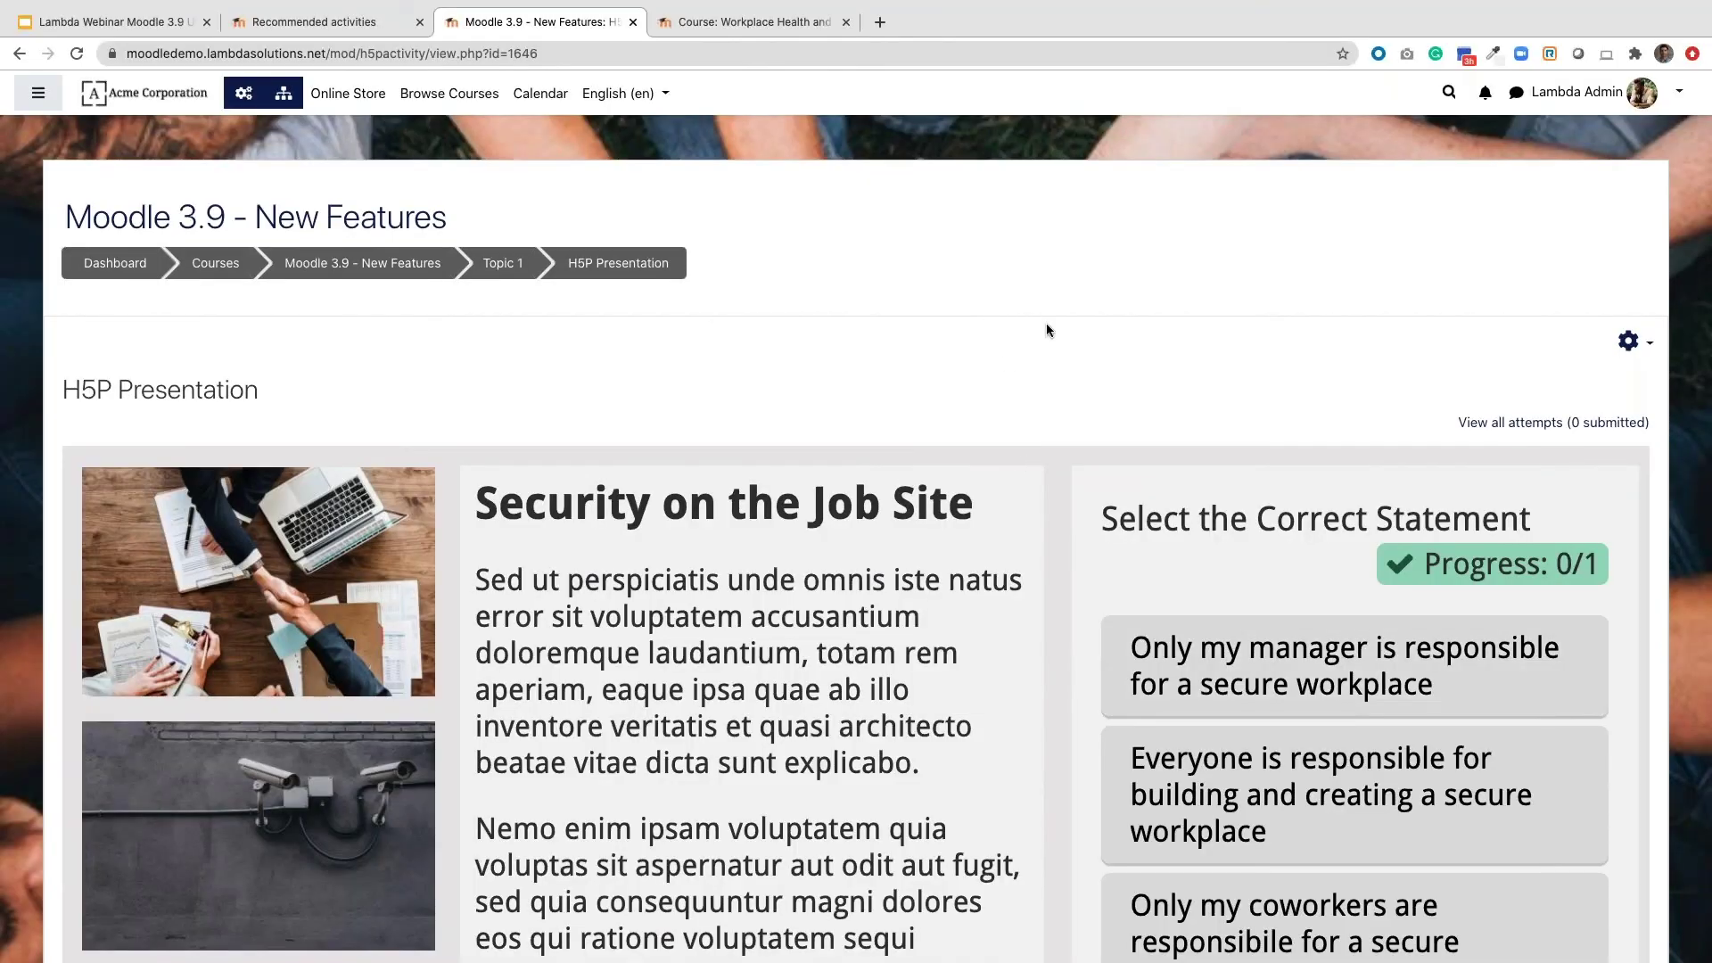
pyautogui.scroll(-3, 1106, 332)
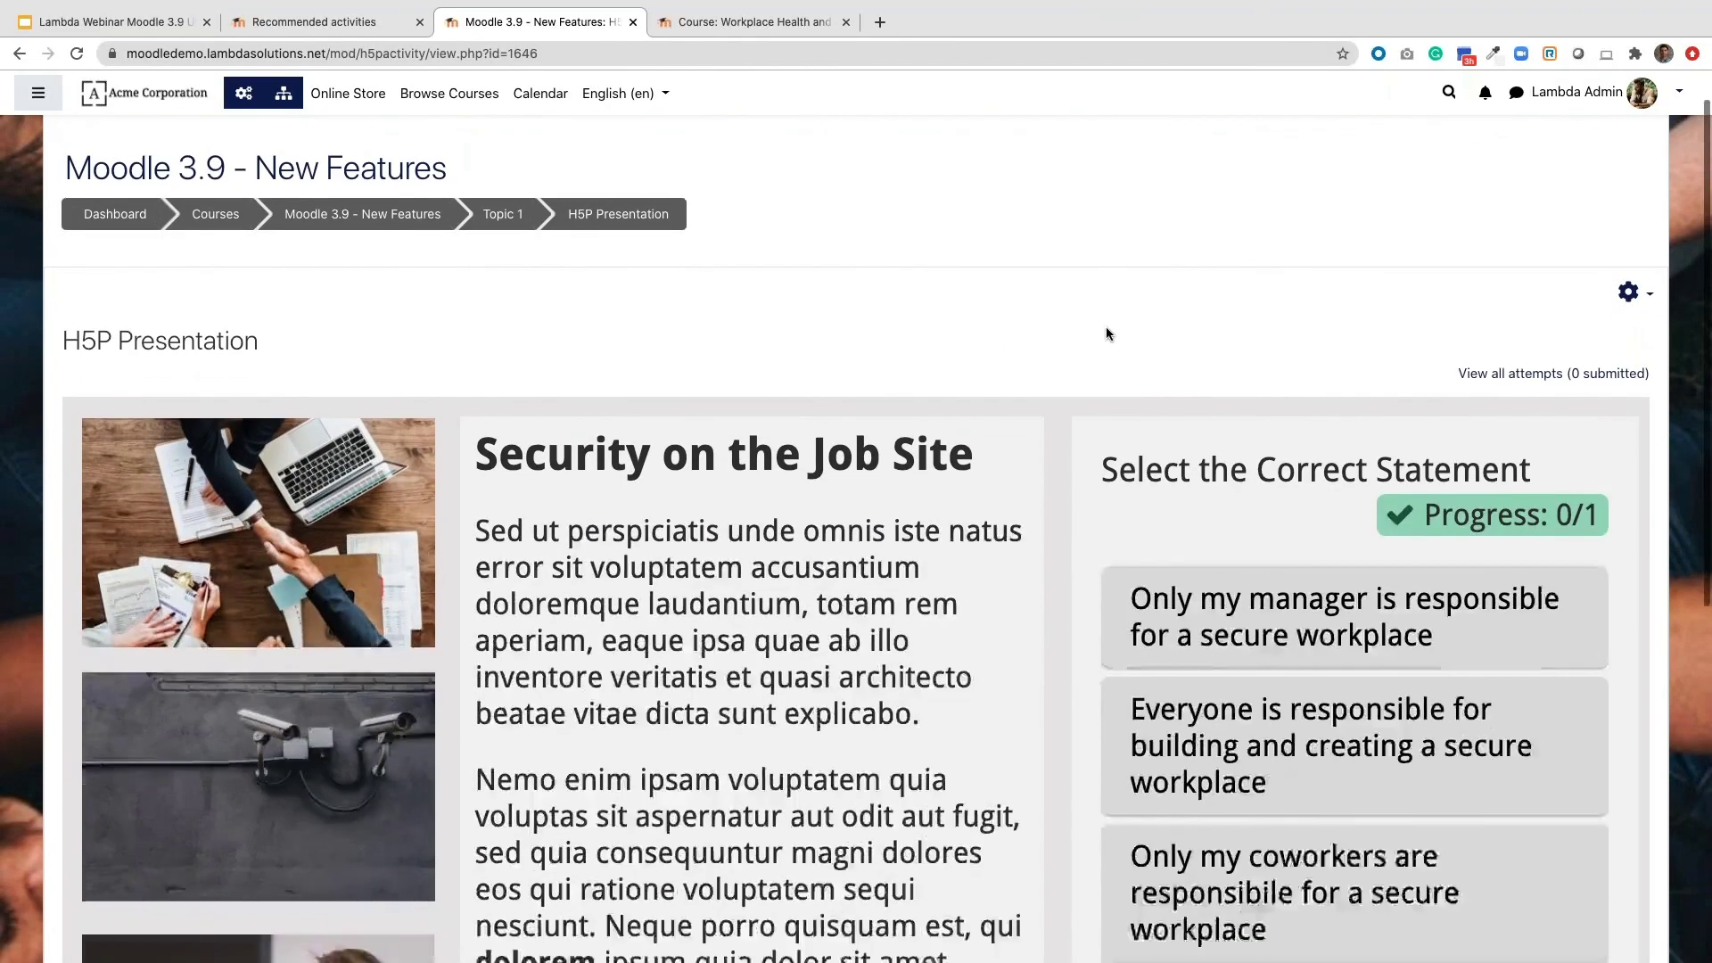
pyautogui.scroll(-3, 1105, 333)
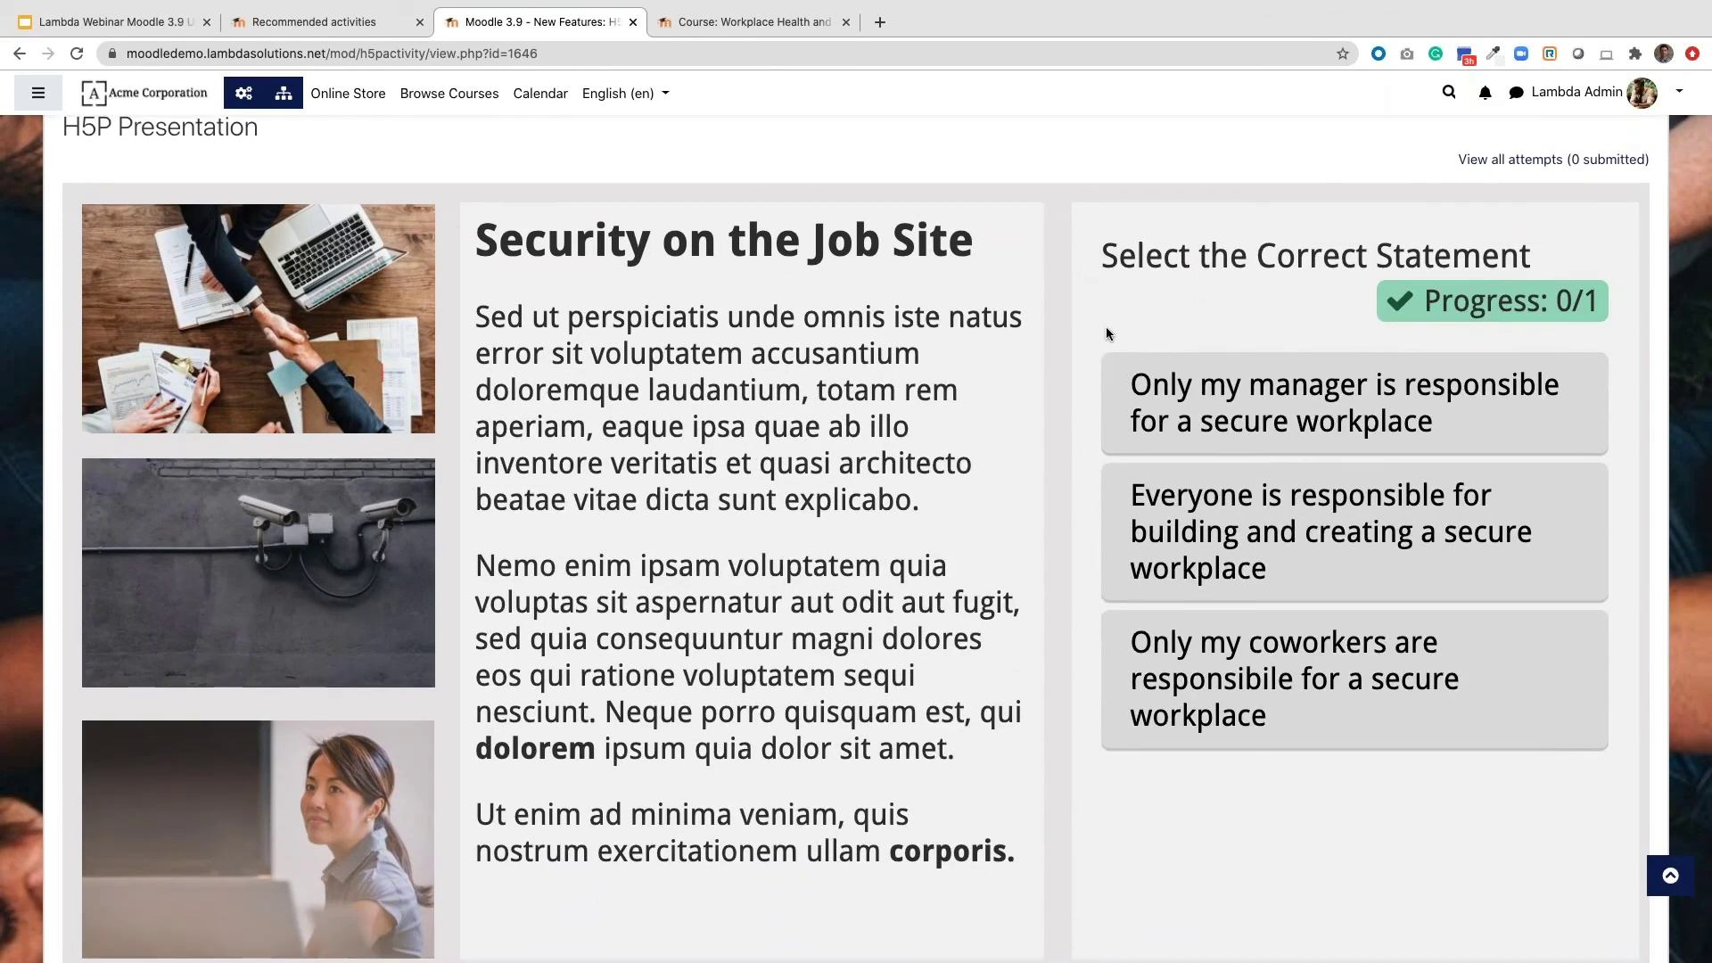
pyautogui.scroll(5, 1105, 333)
pyautogui.scroll(1, 1018, 296)
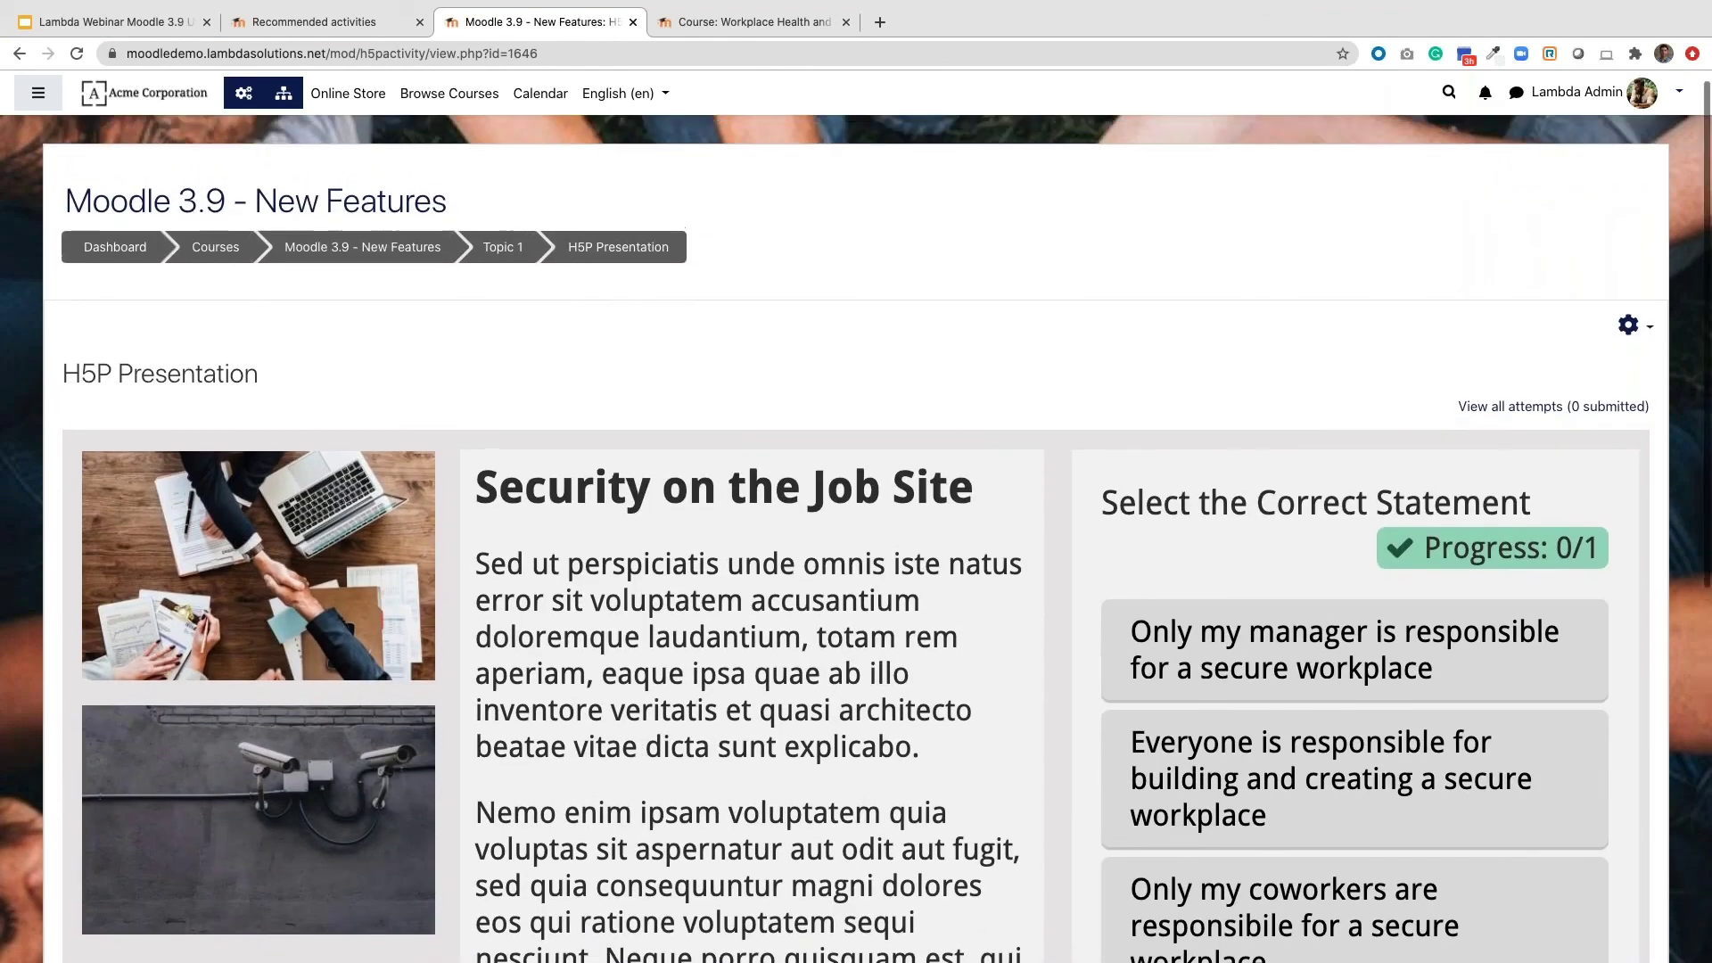
pyautogui.click(362, 247)
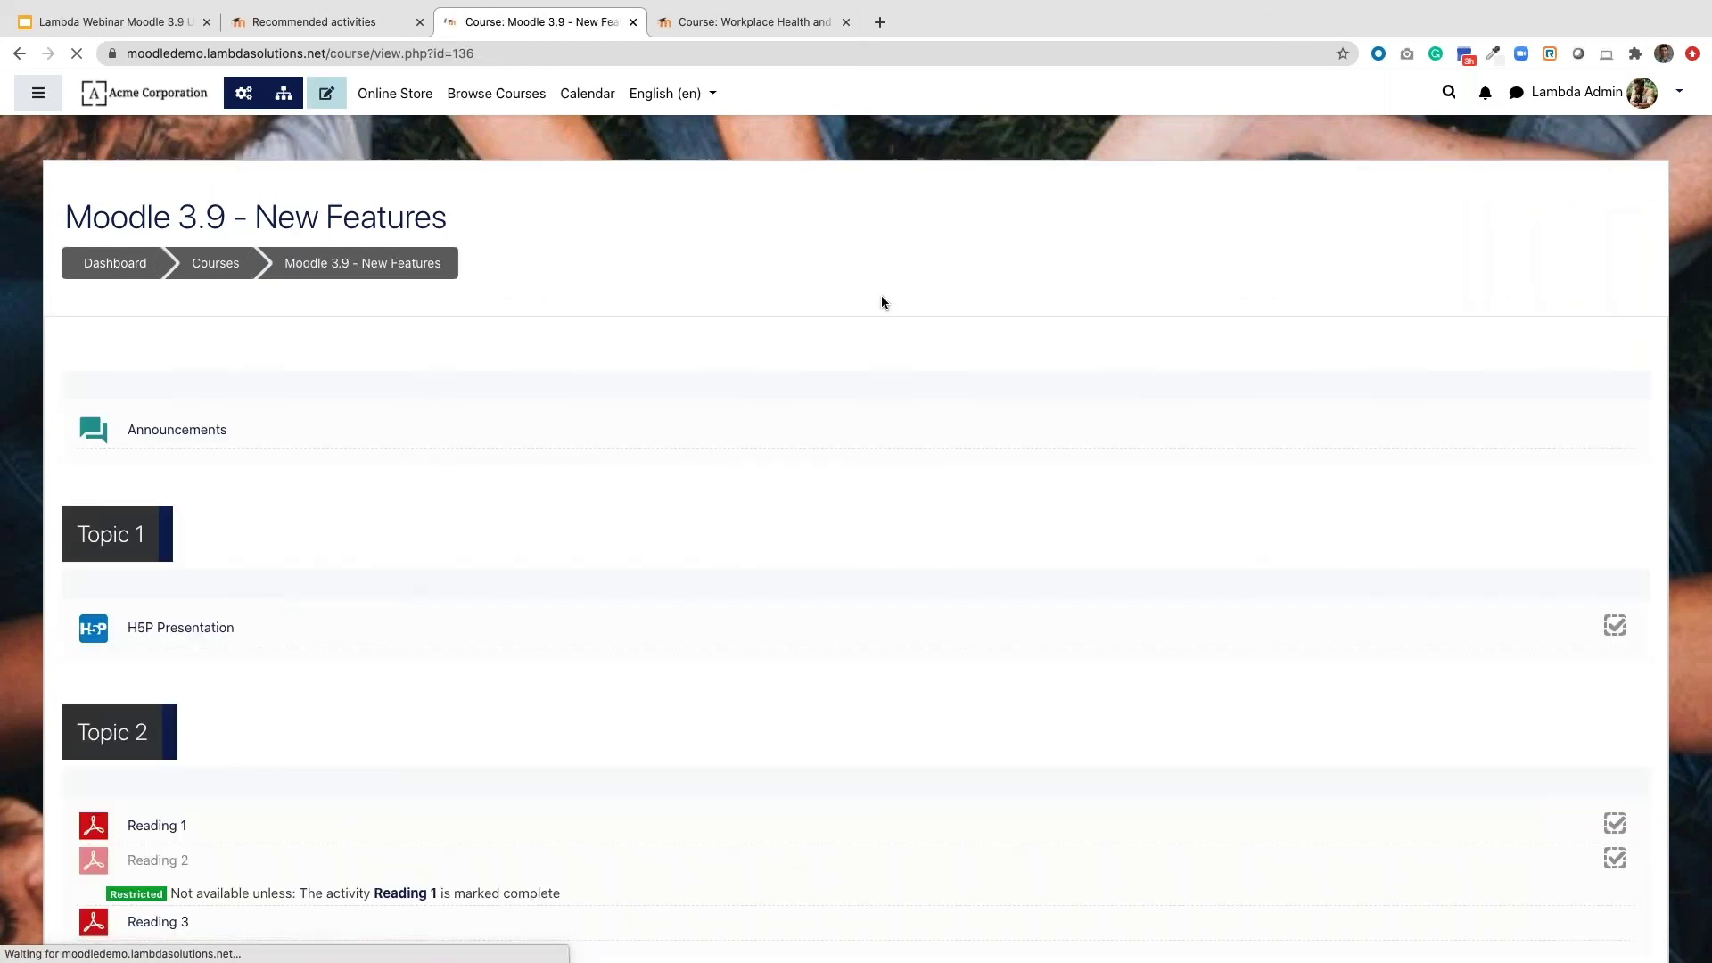